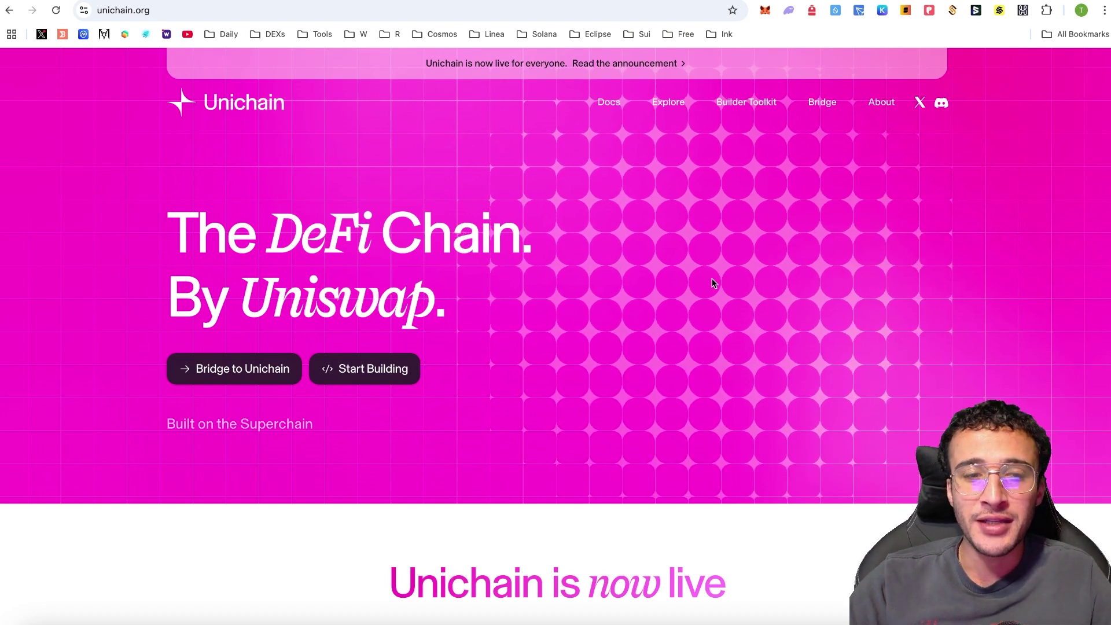
- Open Unichain's bridging page on Uniswap and check the MetaMask wallet's ETH balance on Unichain
left_click(270, 378)
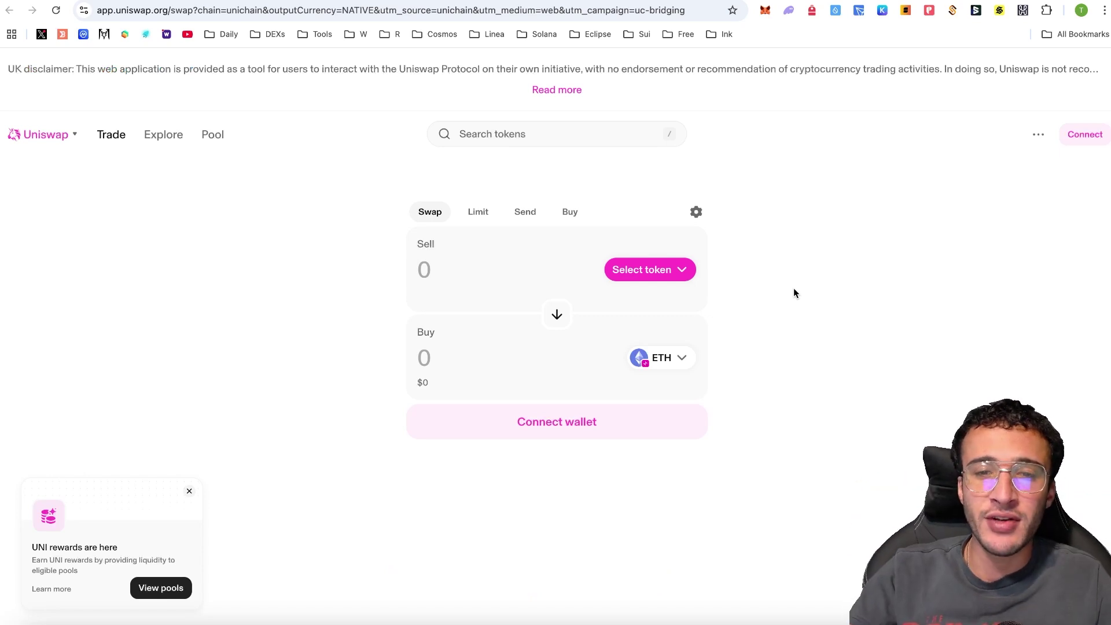
left_click(765, 12)
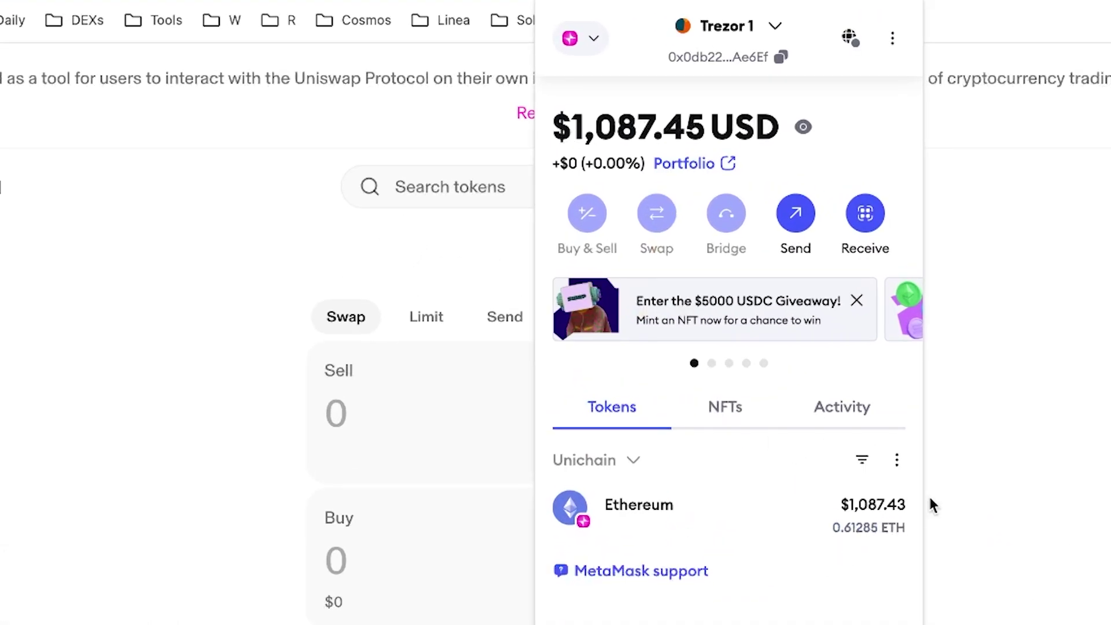
left_click(1060, 379)
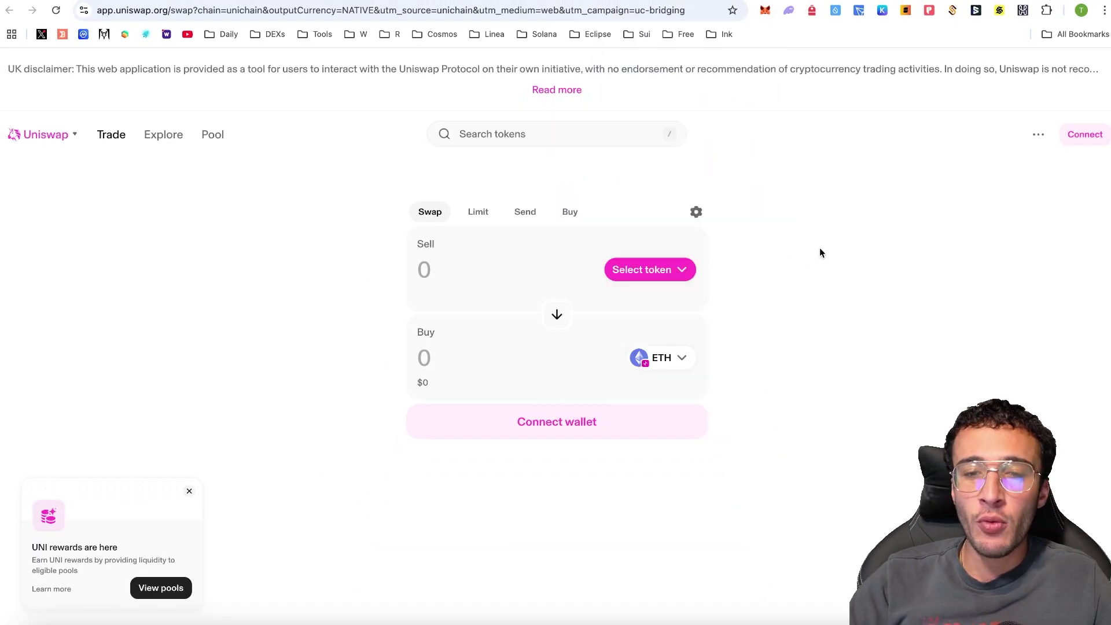
- Connect the MetaMask wallet with the Trezor 1 account to Uniswap
left_click(596, 432)
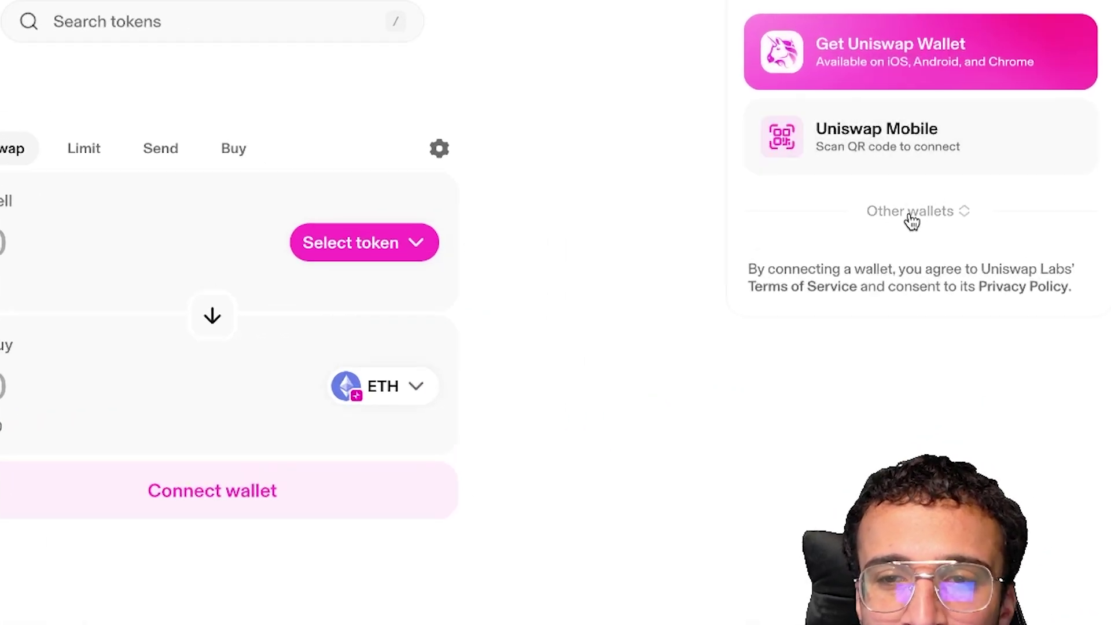
left_click(913, 222)
left_click(903, 297)
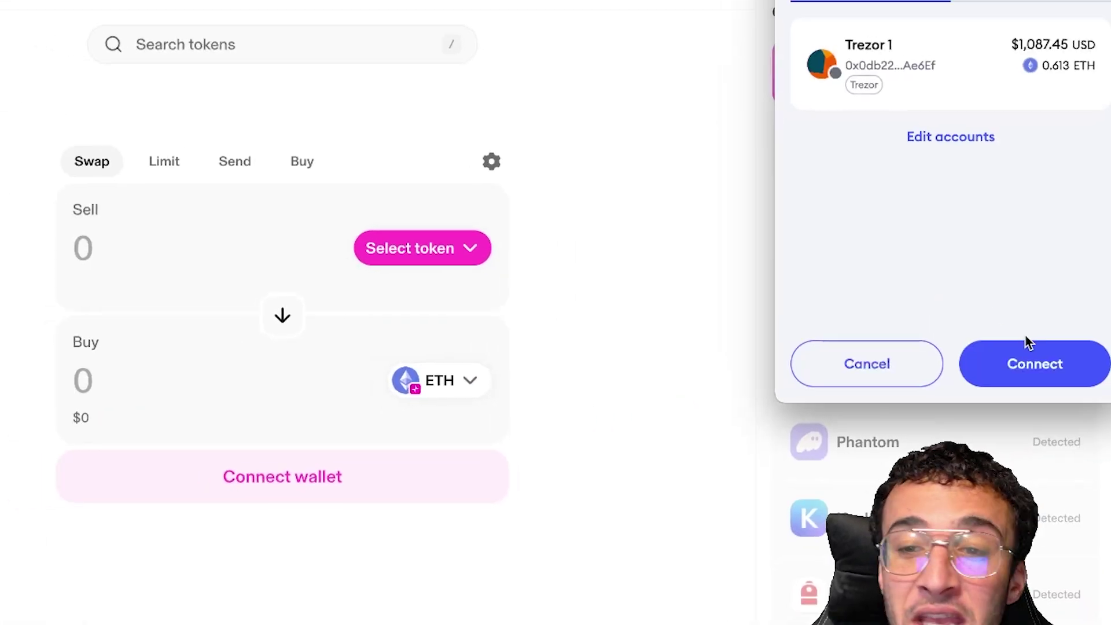
left_click(1030, 356)
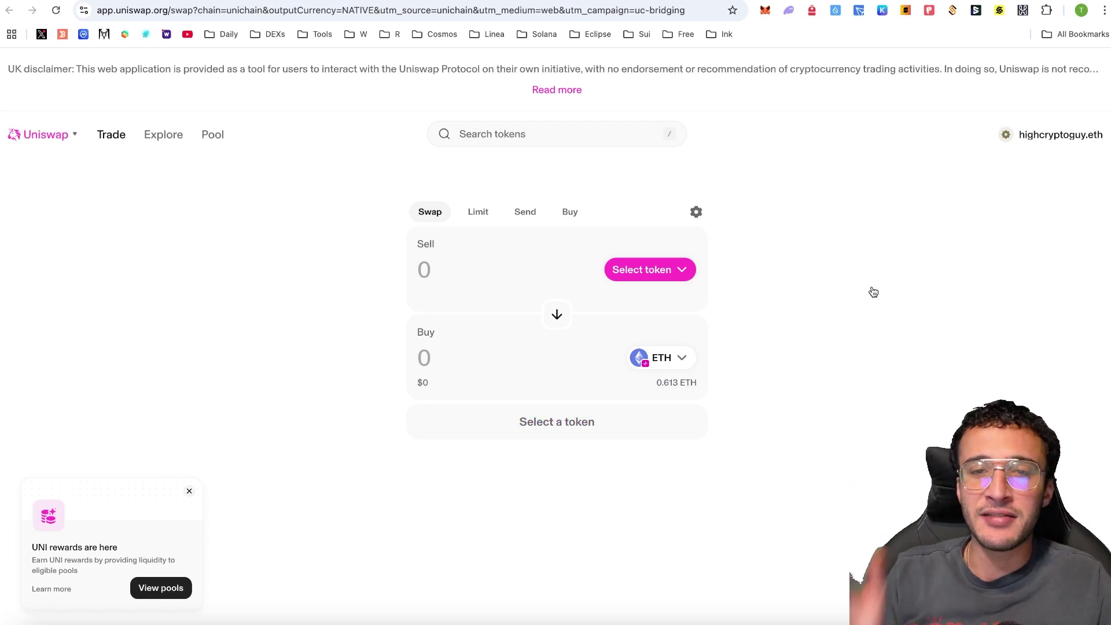
- Set up the swap to sell Unichain ETH and buy USD₮0 on the Unichain network
left_click(556, 315)
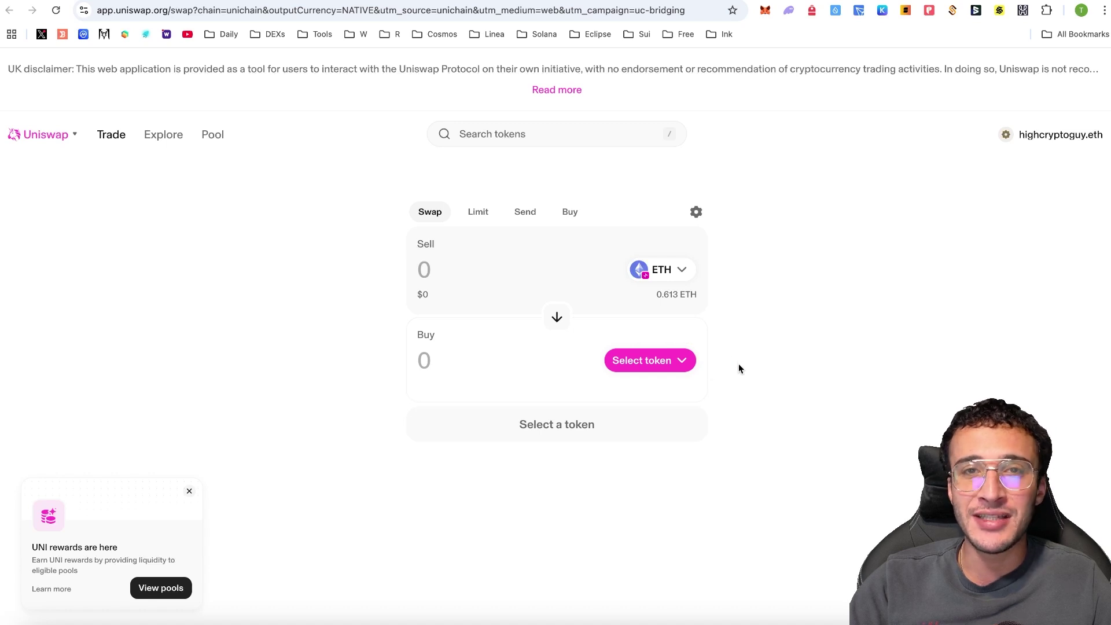
left_click(677, 362)
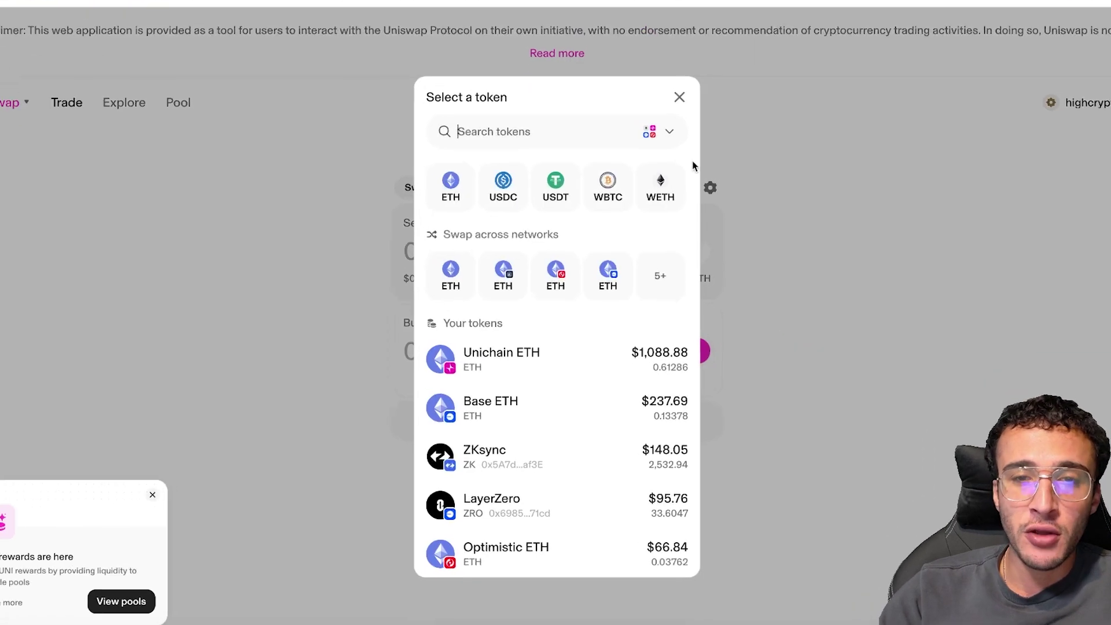
left_click(687, 79)
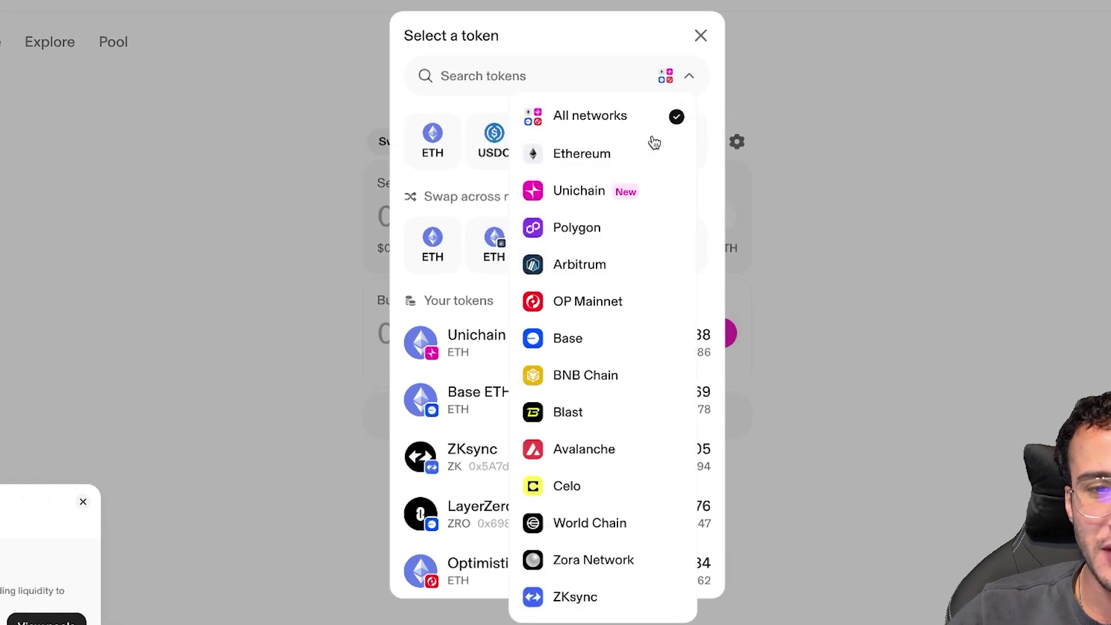
left_click(633, 197)
scroll(653, 223, "down", 3)
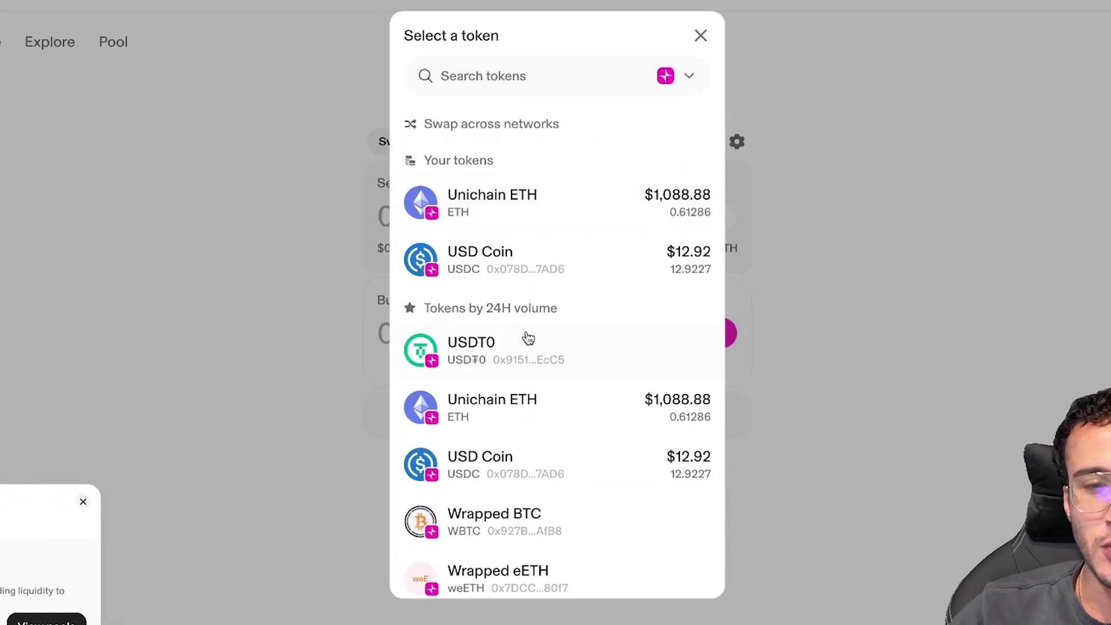
left_click(552, 363)
- Set the sell amount to 0.007 ETH, then review and submit the swap to USD₮0
left_click(616, 413)
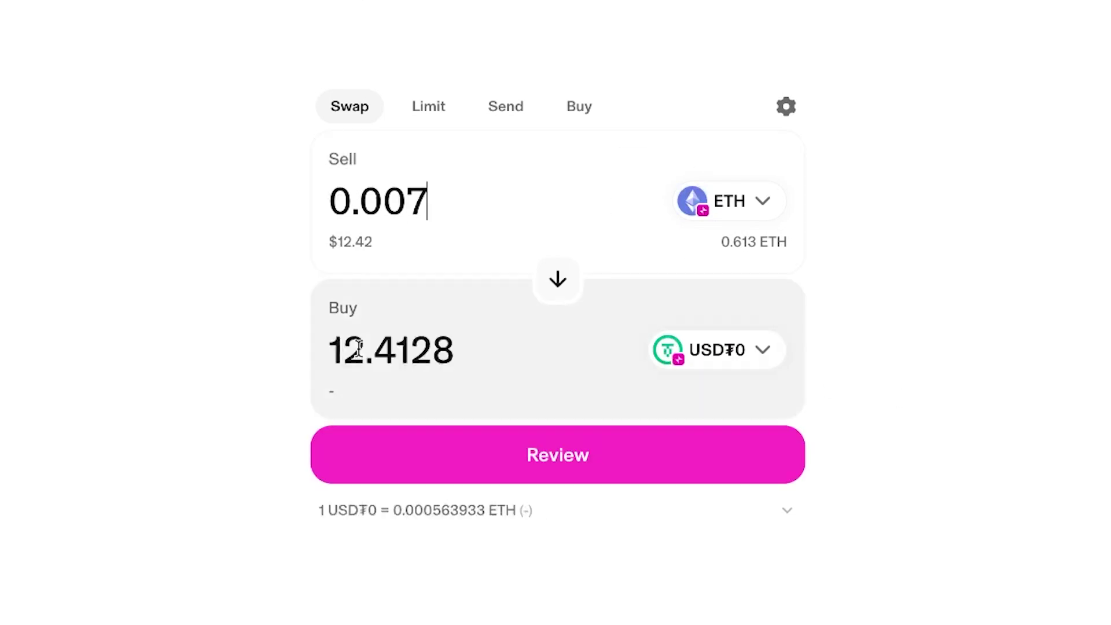
left_click(617, 460)
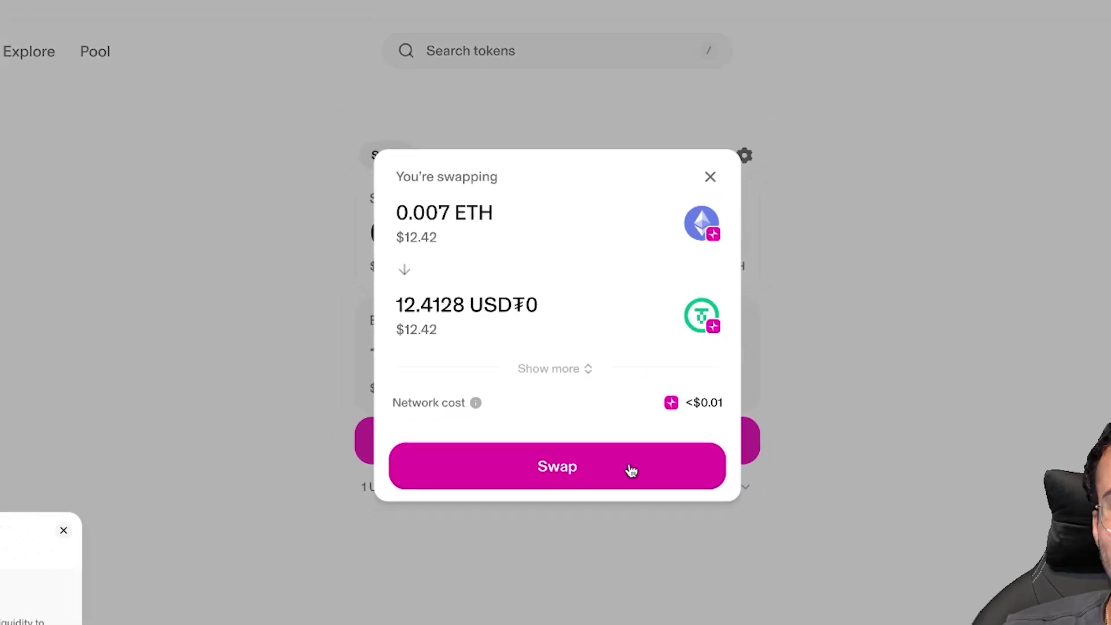
left_click(628, 466)
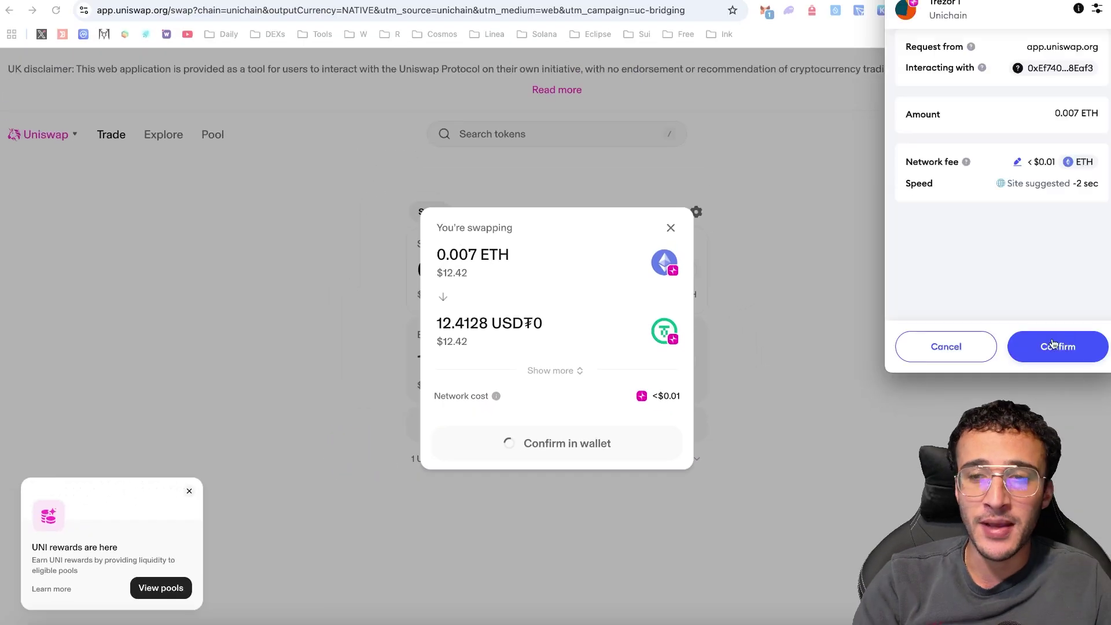
- Confirm the swap in MetaMask and sign the Unichain transaction with the Trezor device's passphrase wallet
left_click(1054, 344)
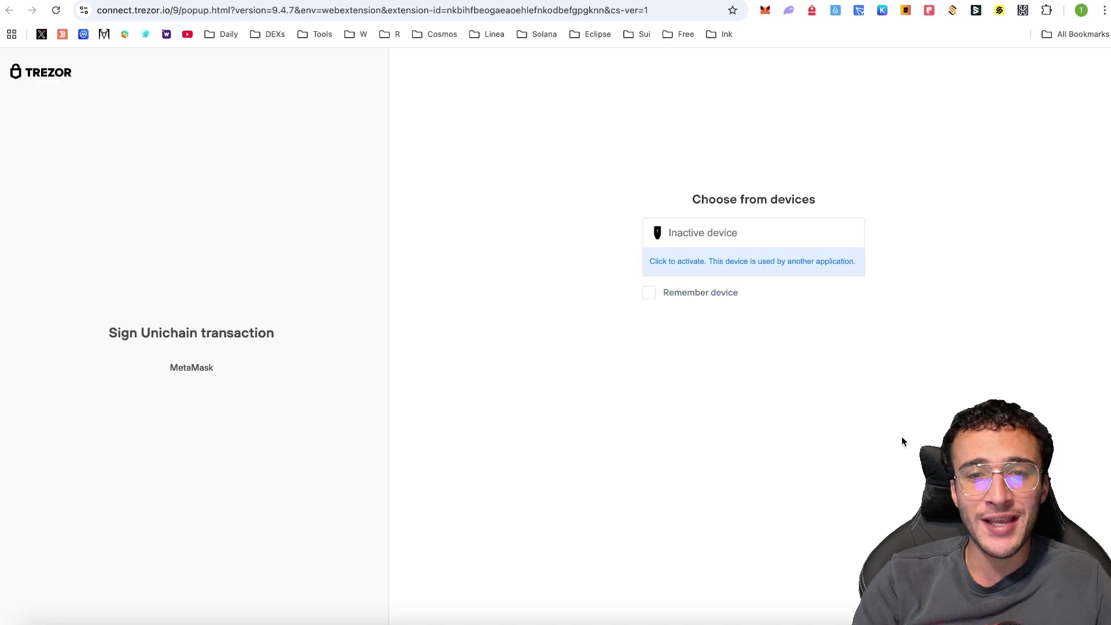
left_click(718, 231)
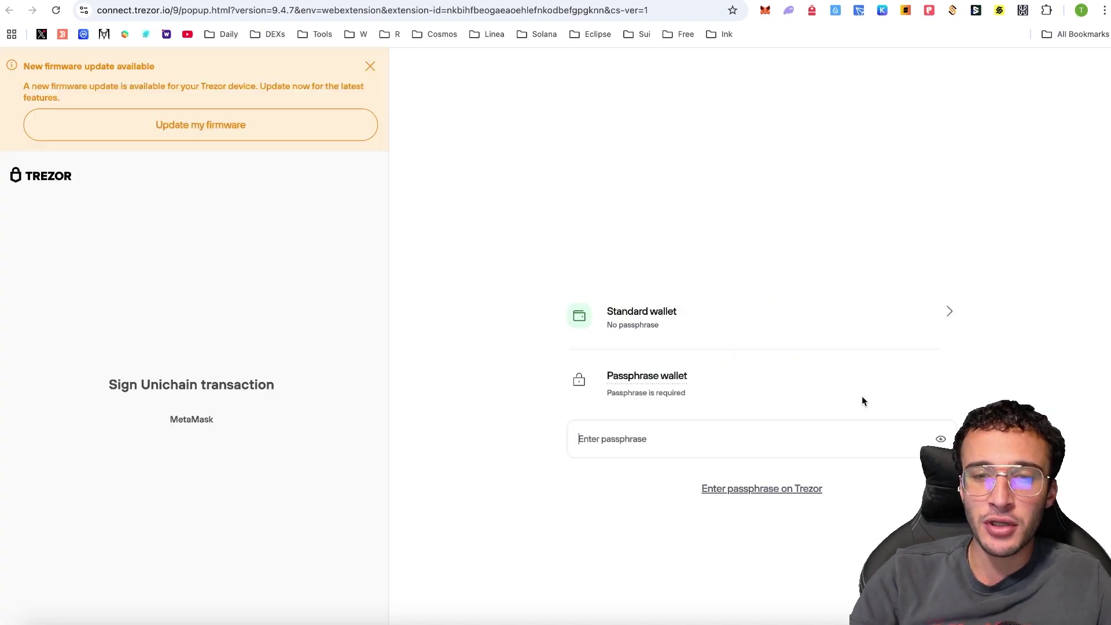
left_click(817, 466)
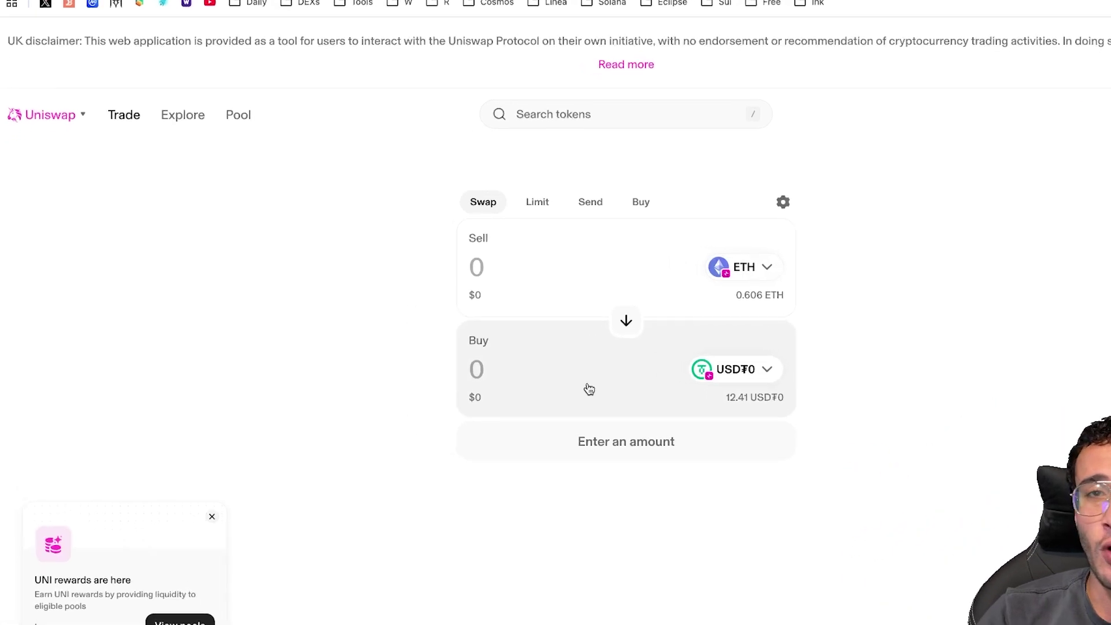
- Start a new v4 liquidity position pairing ETH with USD₮0, both on the Unichain network
mouse_move(244, 121)
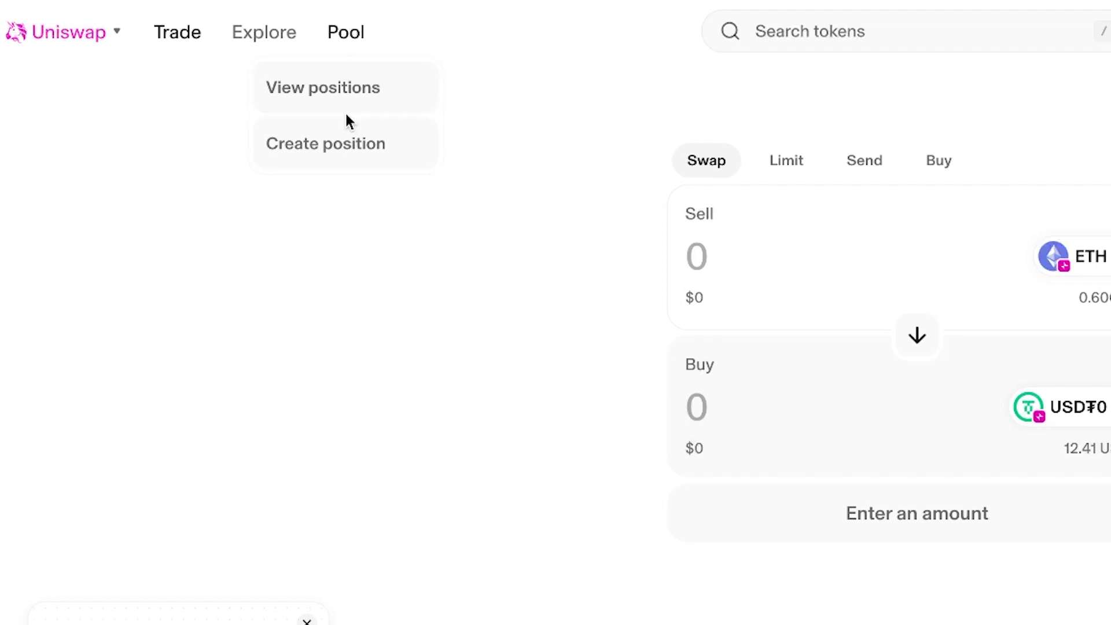
left_click(346, 139)
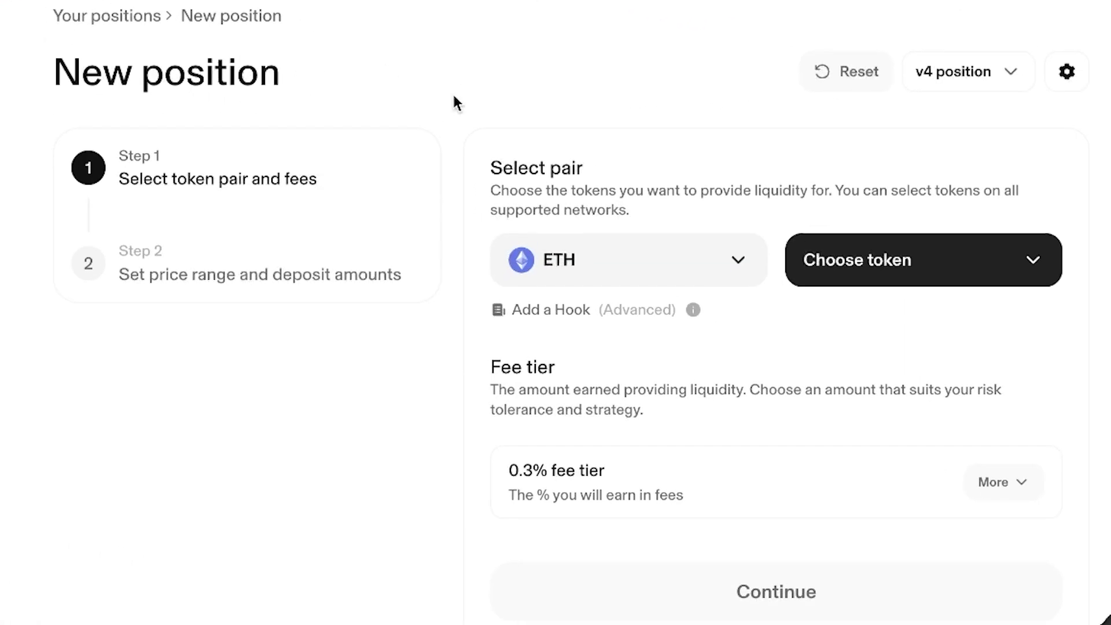
left_click(957, 277)
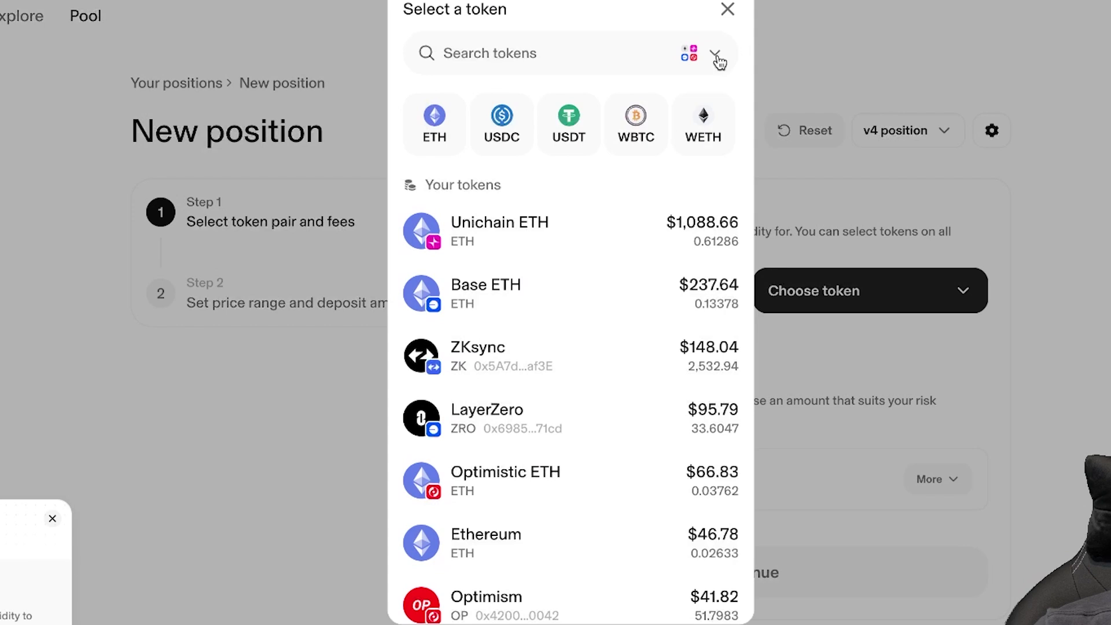
left_click(716, 57)
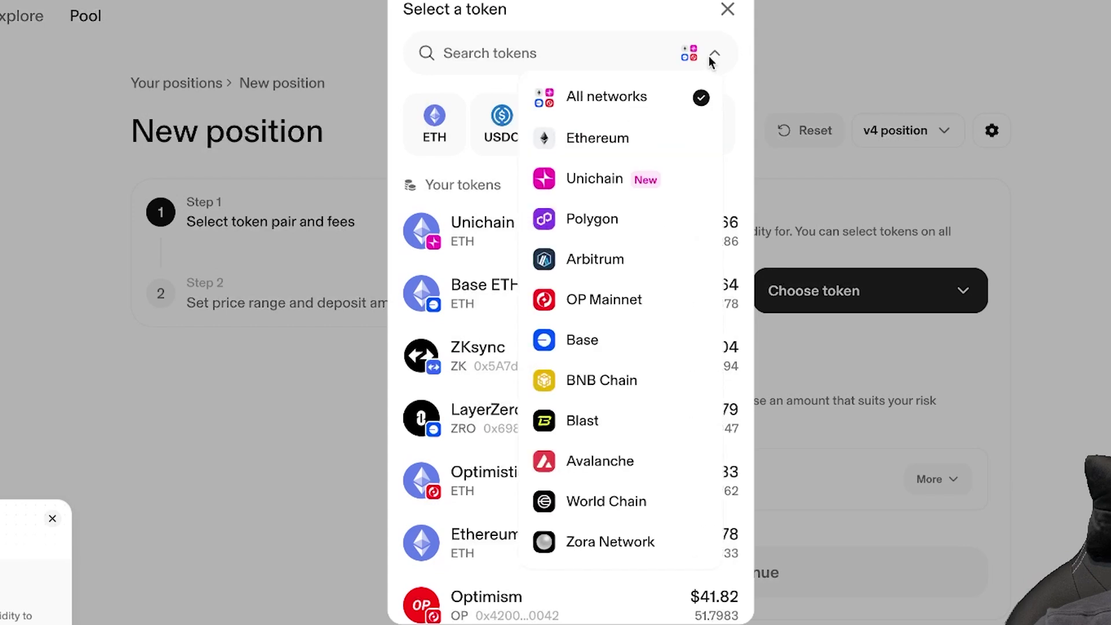
left_click(682, 166)
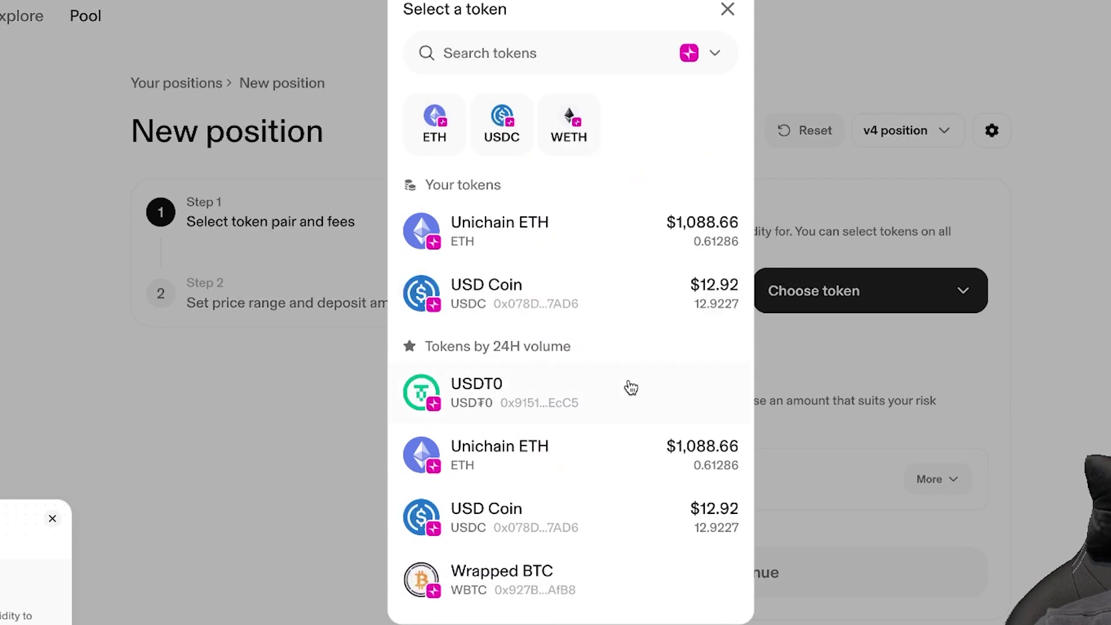
left_click(631, 388)
left_click(658, 392)
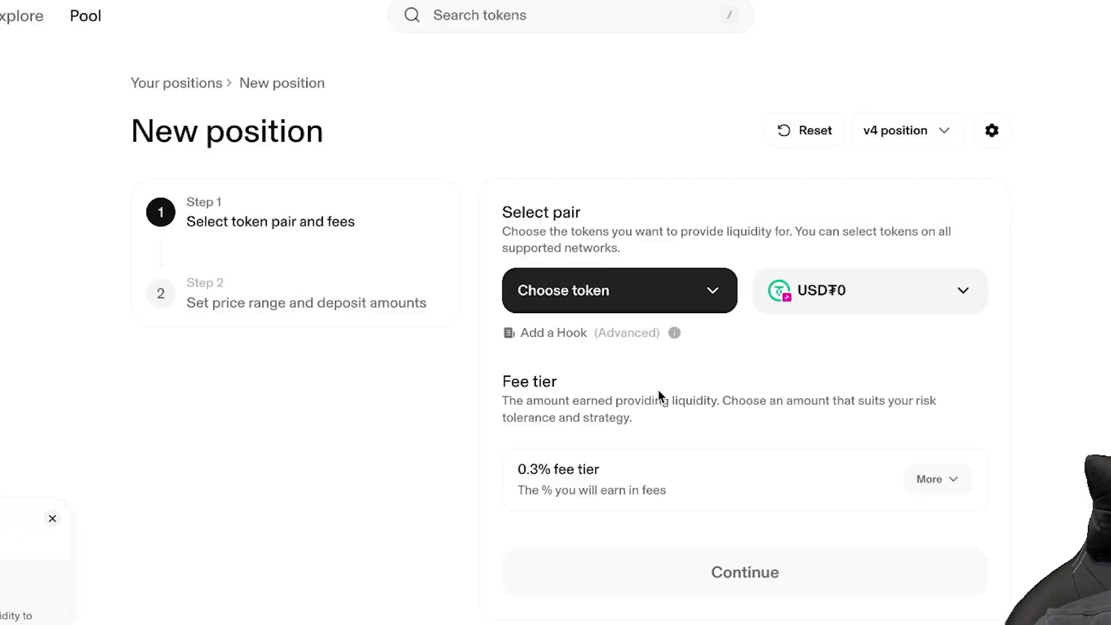
left_click(690, 310)
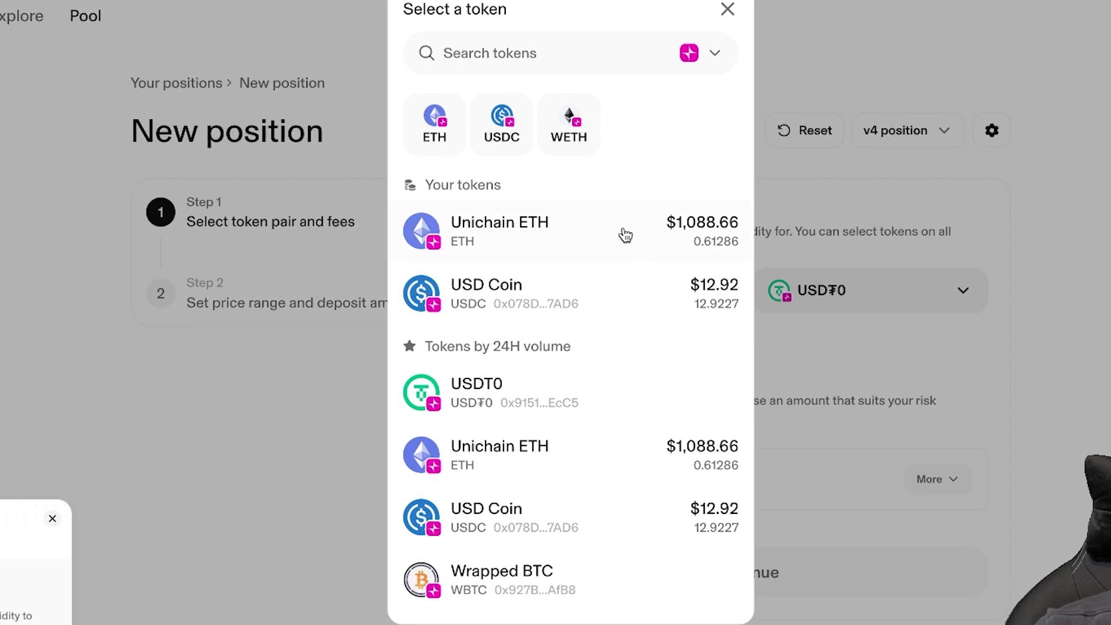
left_click(625, 234)
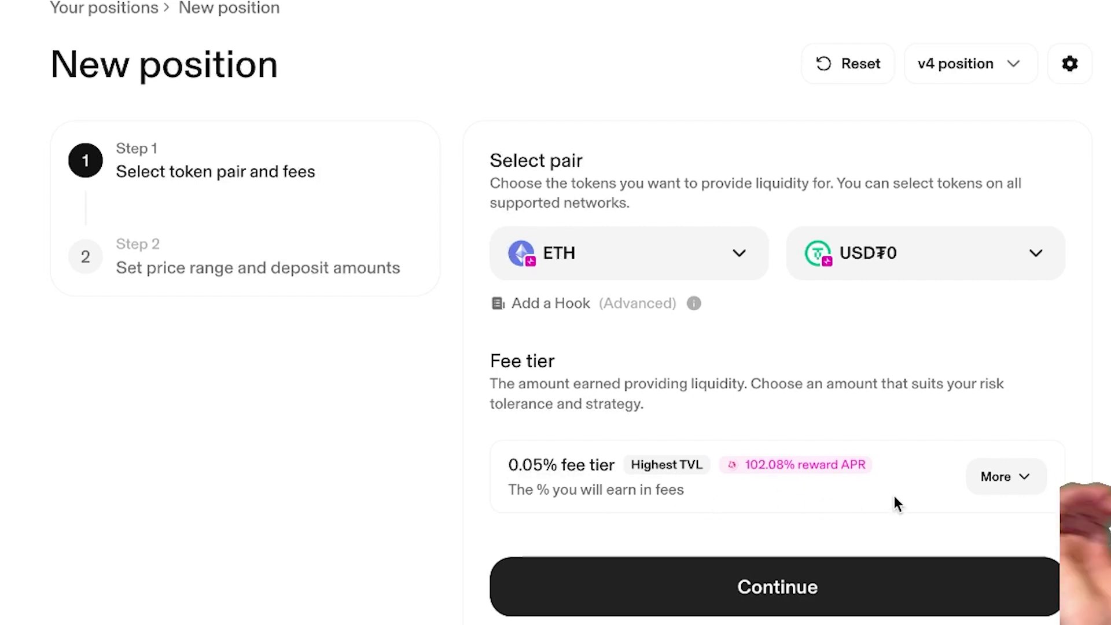
- Review the available fee tiers for the ETH/USD₮0 pair and continue with the 0.05% tier
left_click(1006, 477)
scroll(1015, 461, "down", 4)
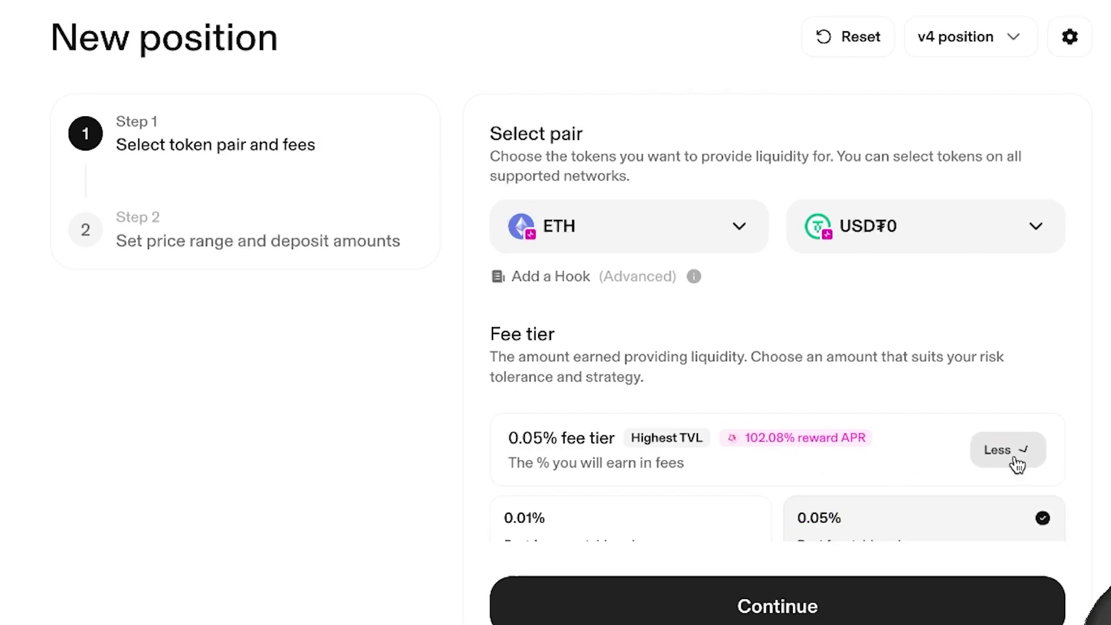
scroll(1079, 386, "down", 2)
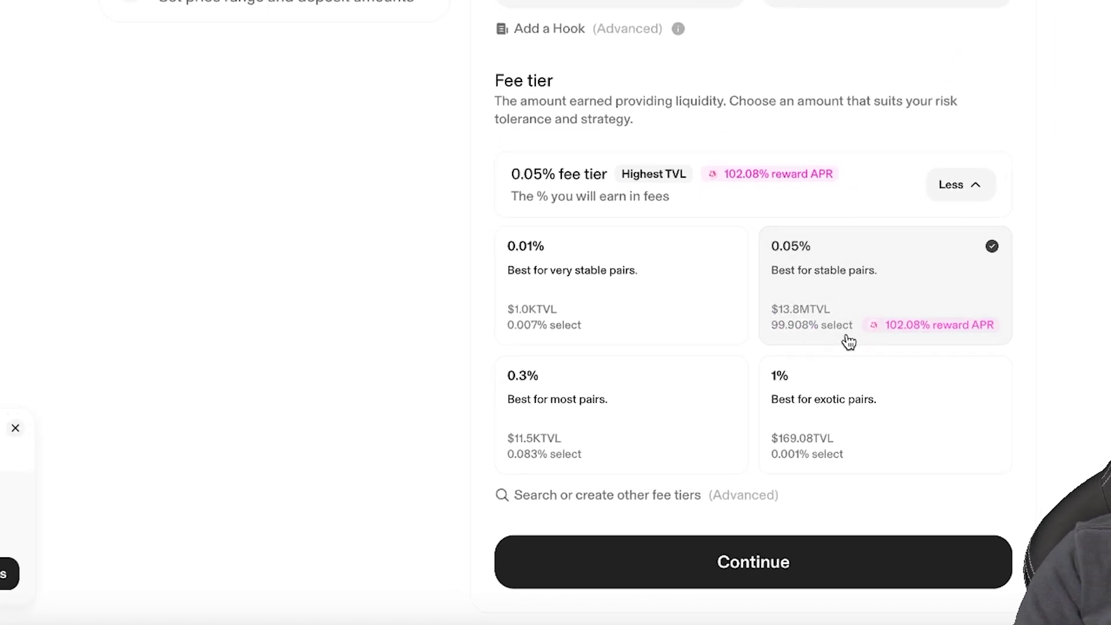
left_click(755, 563)
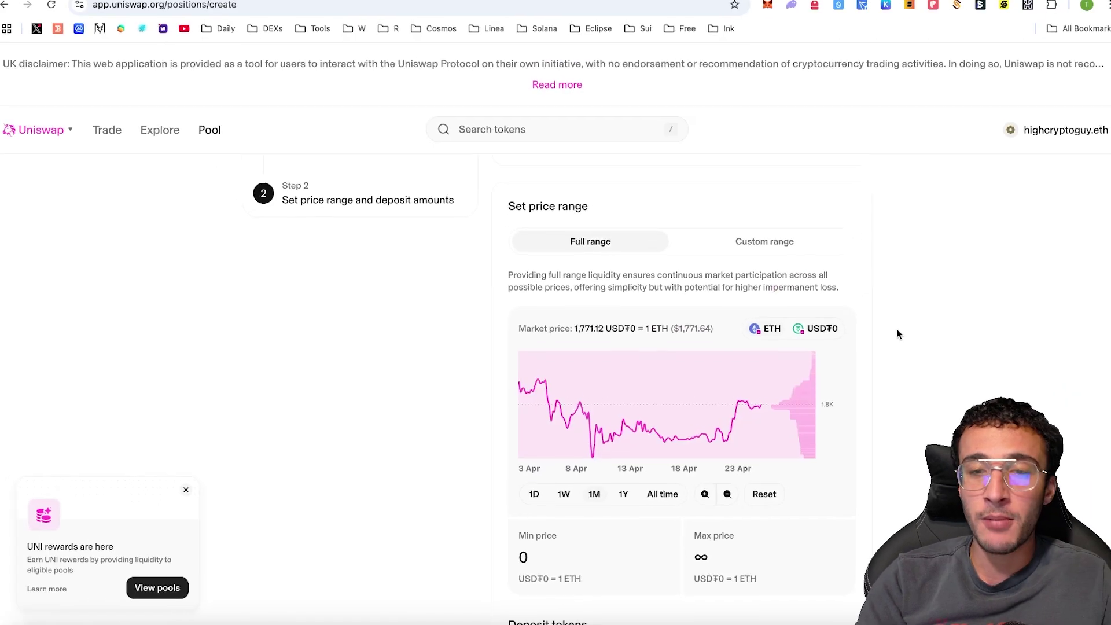
- Keep the full price range and deposit the maximum USD₮0 balance with the matching ETH amount
scroll(894, 332, "down", 3)
scroll(893, 337, "down", 2)
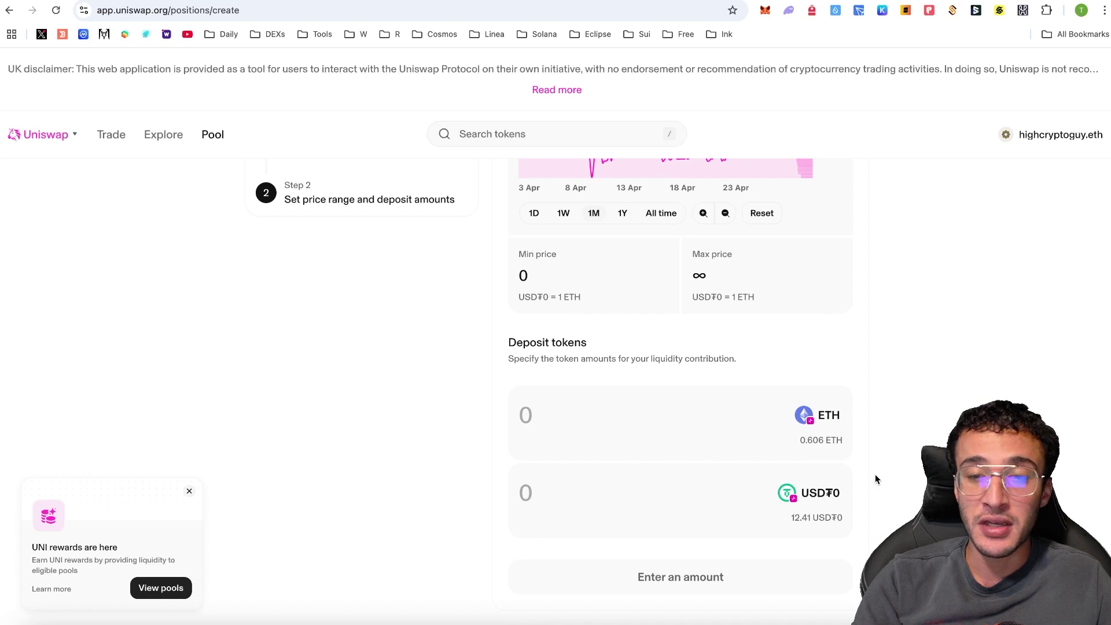
mouse_move(805, 524)
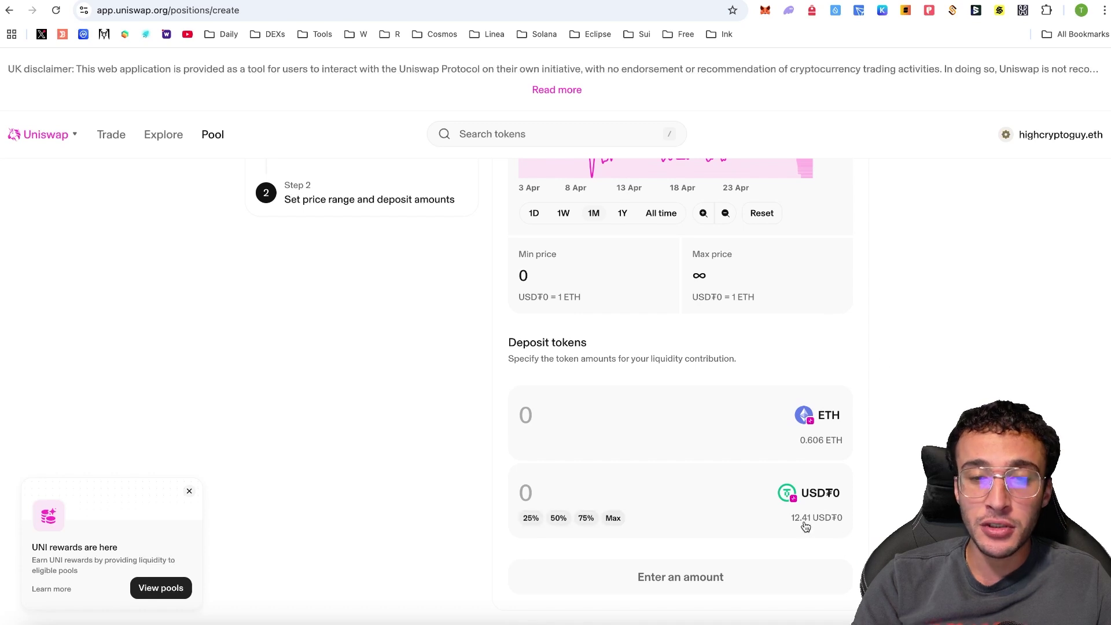
left_click(613, 518)
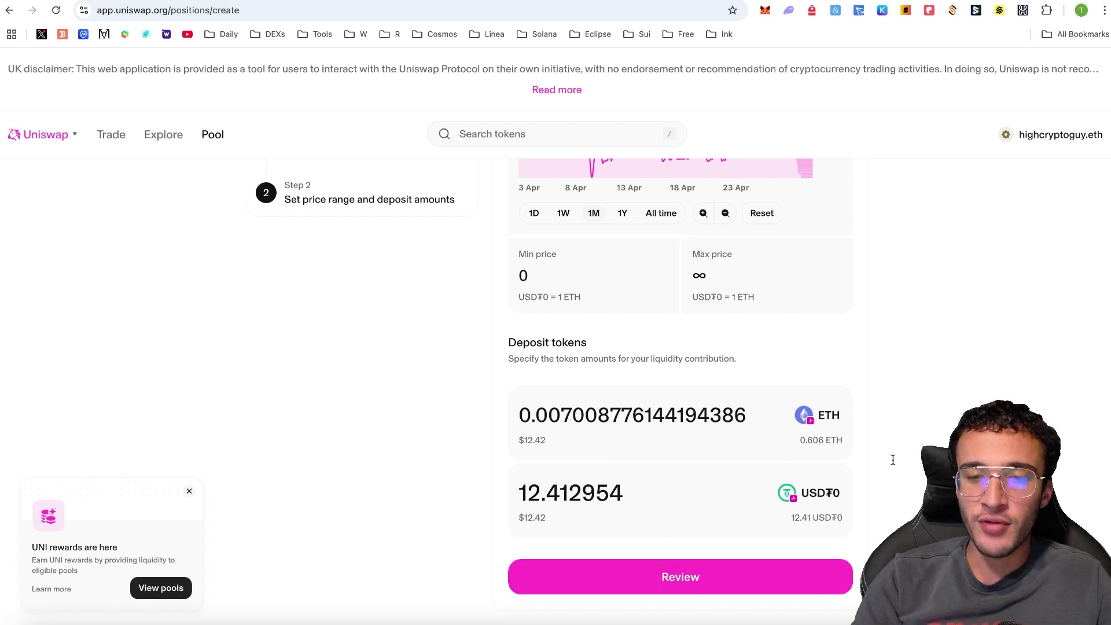
- Try to create the ETH/USD₮0 position by approving USD₮0 spending, signing the message and confirming the deposit in the wallet
left_click(692, 575)
left_click(610, 500)
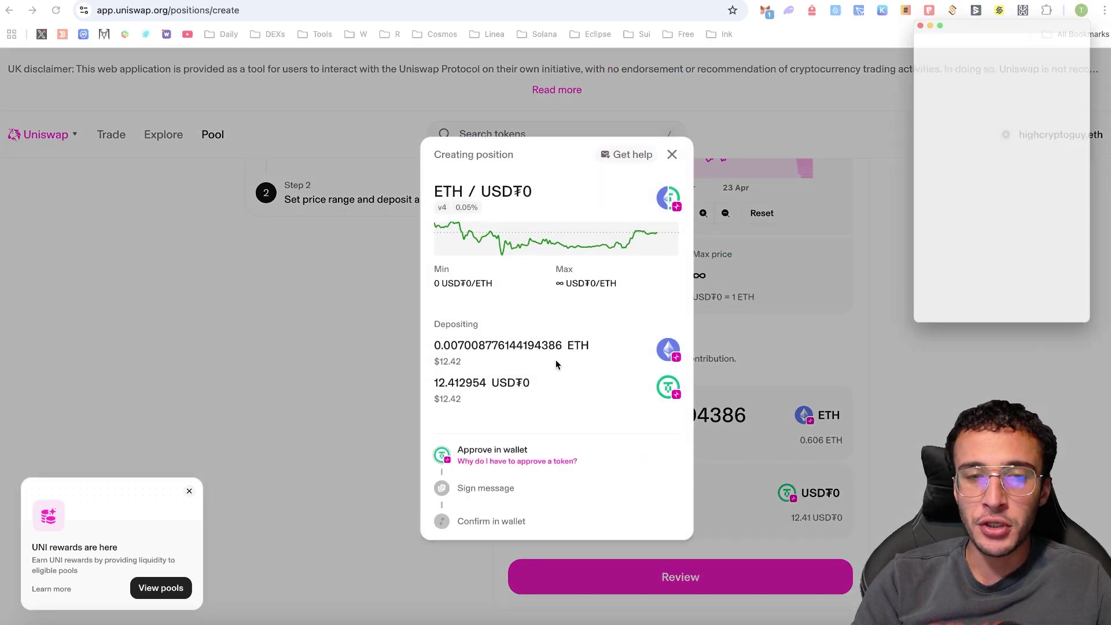
left_click(1058, 347)
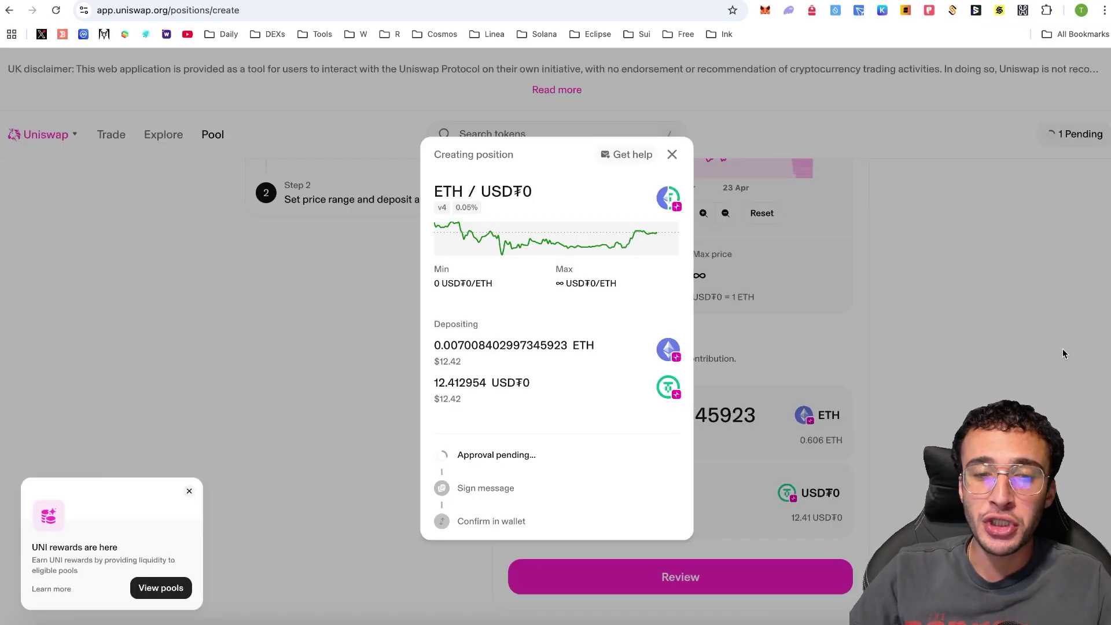
left_click(1053, 347)
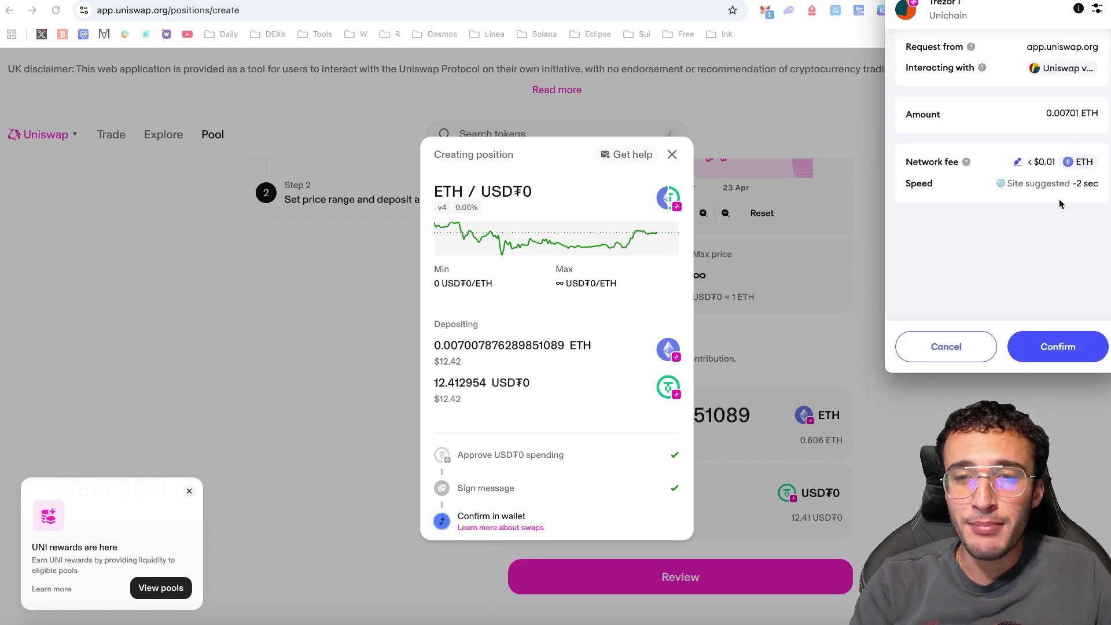
left_click(1052, 347)
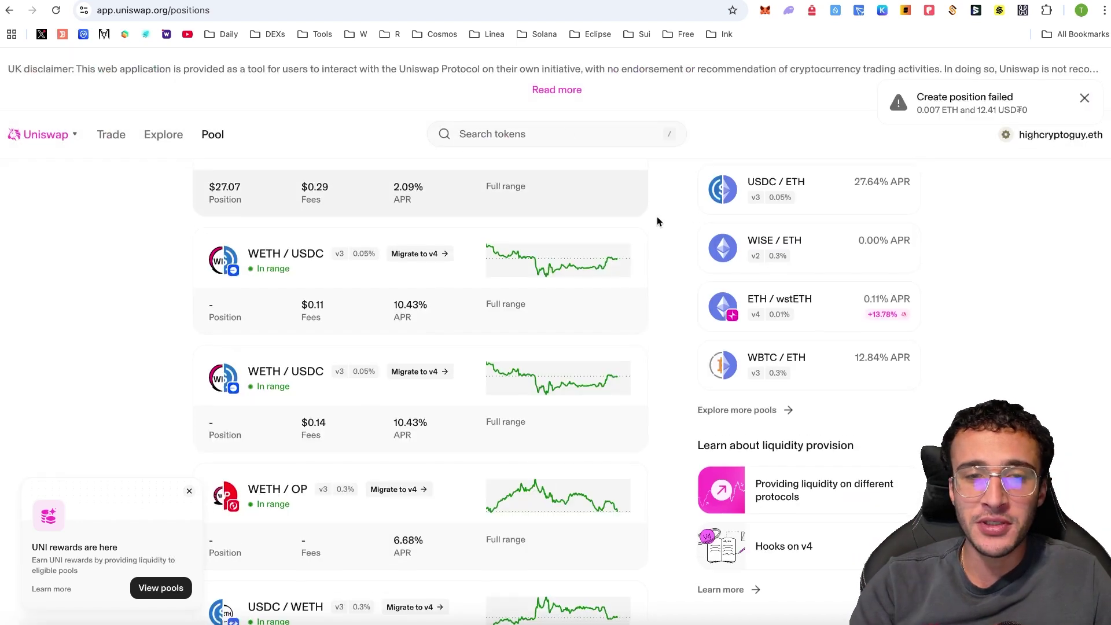
- Filter the list of liquidity positions to the Unichain network and examine the existing position
scroll(657, 222, "up", 7)
mouse_move(217, 142)
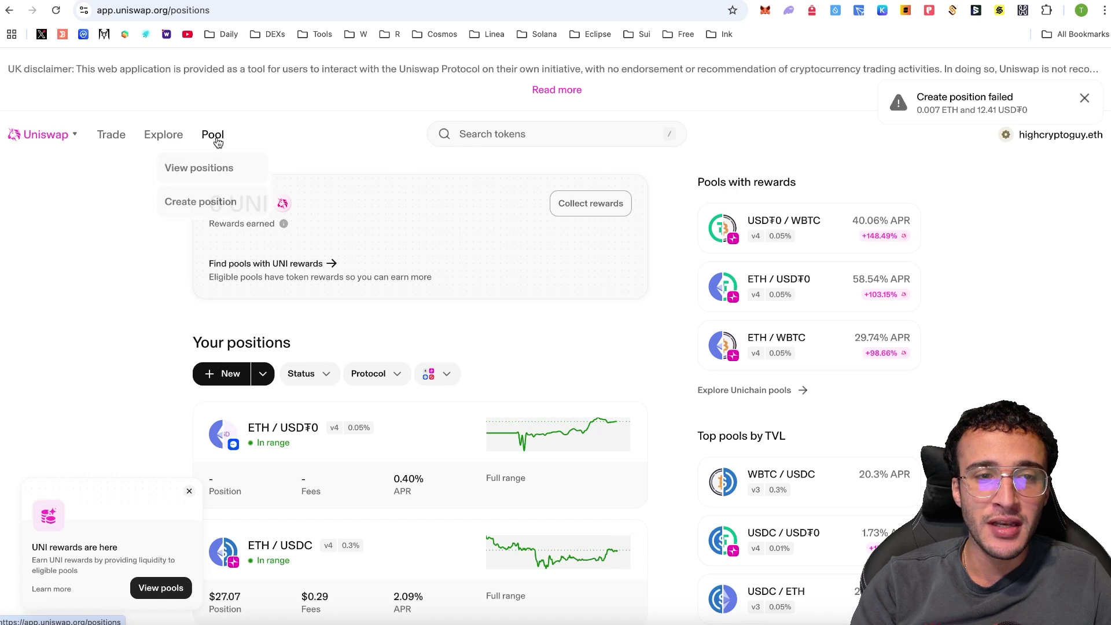
scroll(405, 191, "down", 3)
left_click(437, 234)
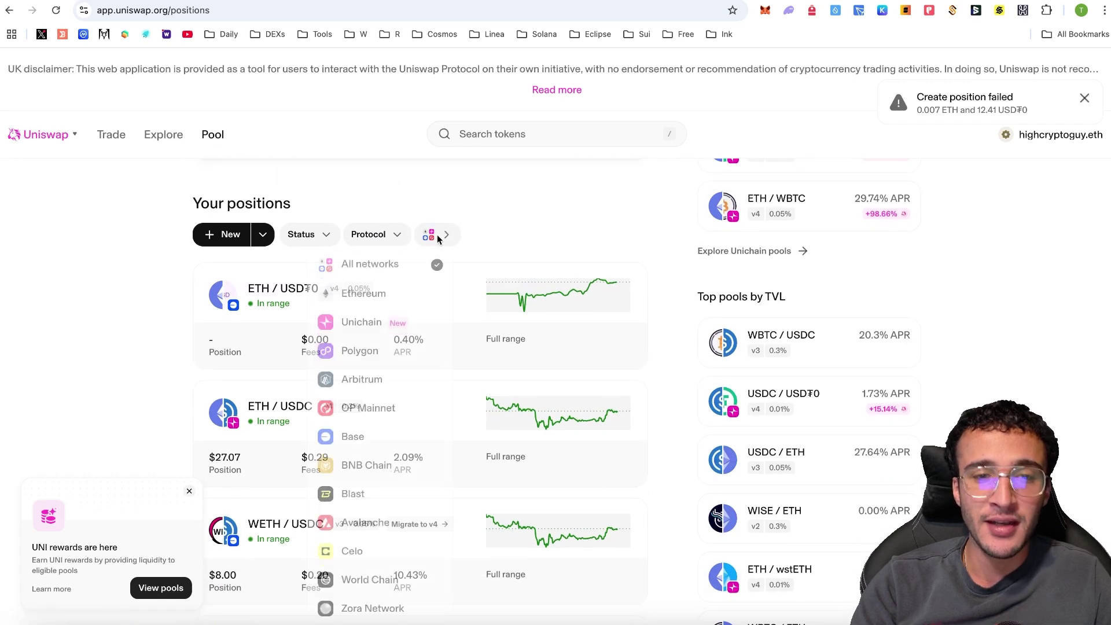
left_click(423, 325)
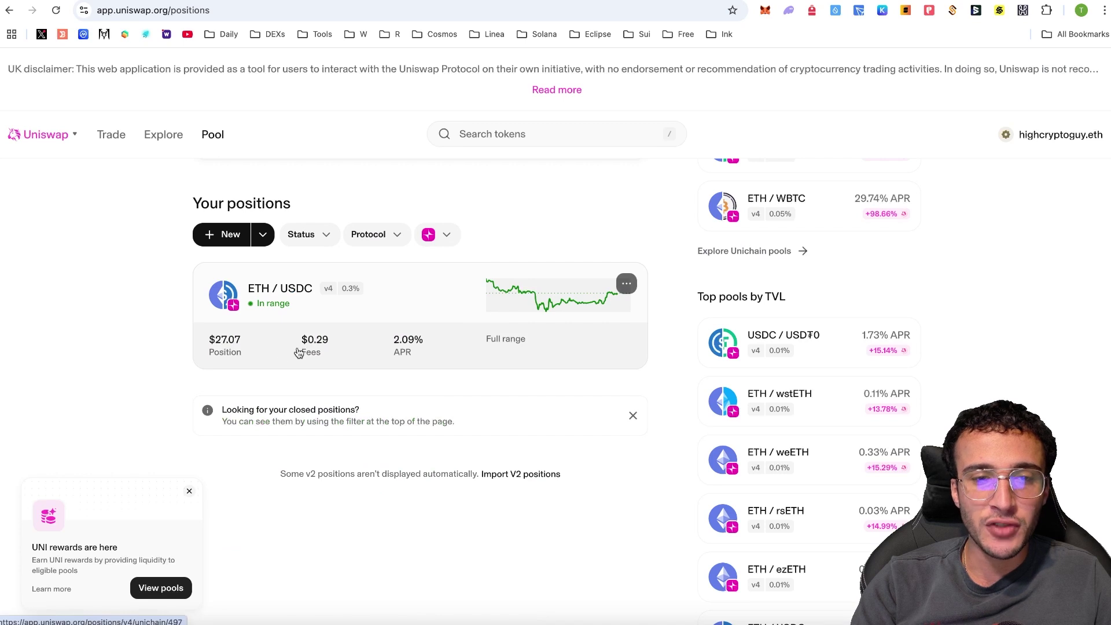
scroll(543, 352, "up", 3)
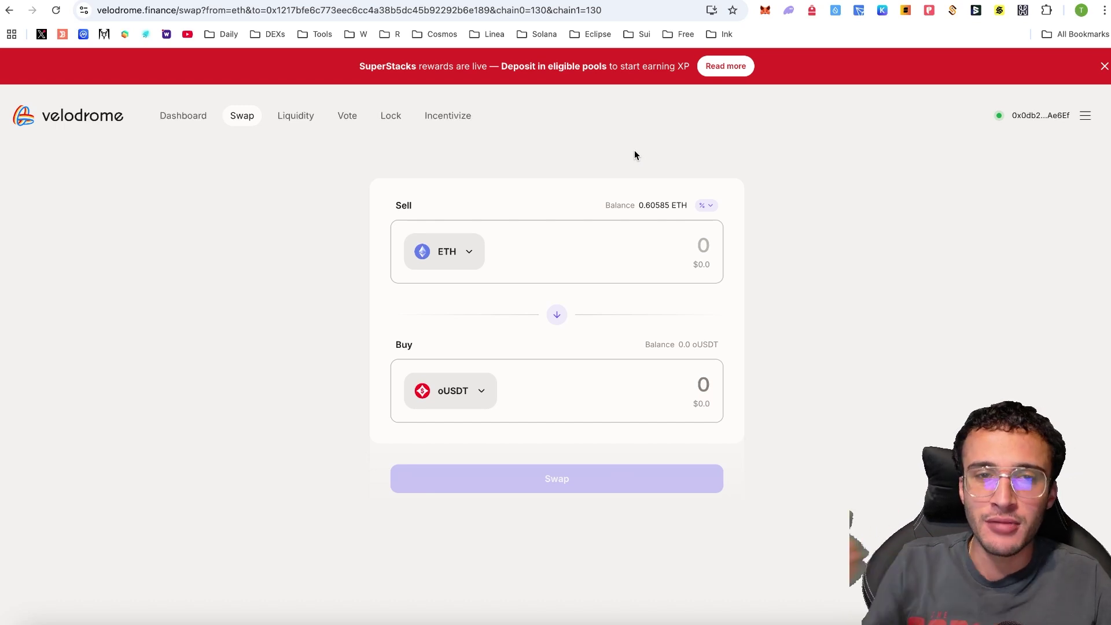
- Switch to Velodrome and keep ETH as the token to sell, choosing USDT0 on Unichain as the token to buy
left_click(688, 238)
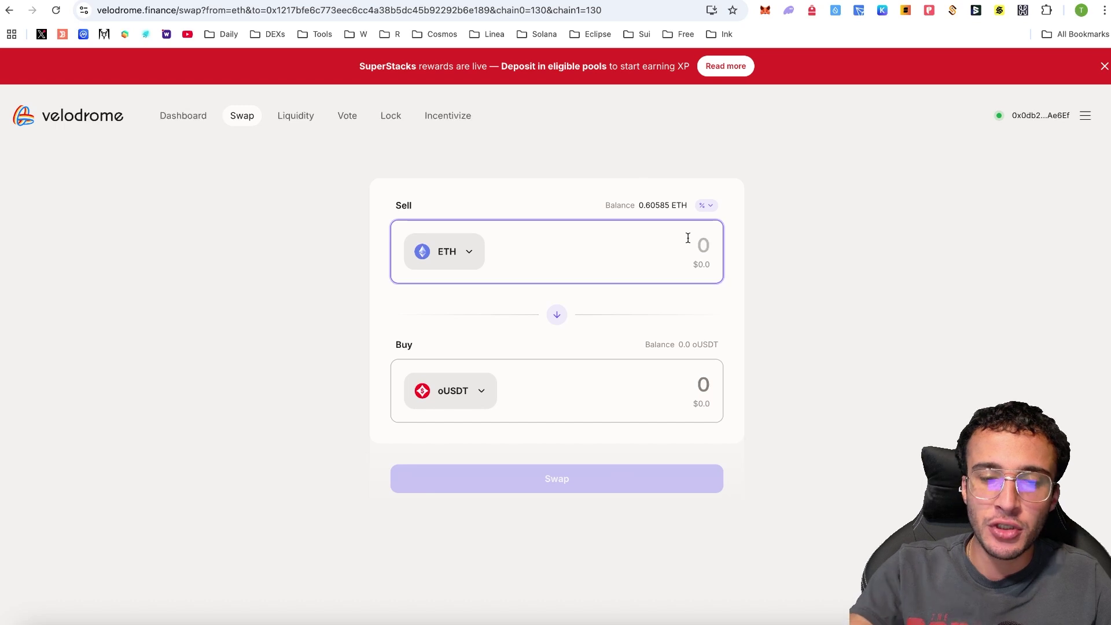
left_click(463, 255)
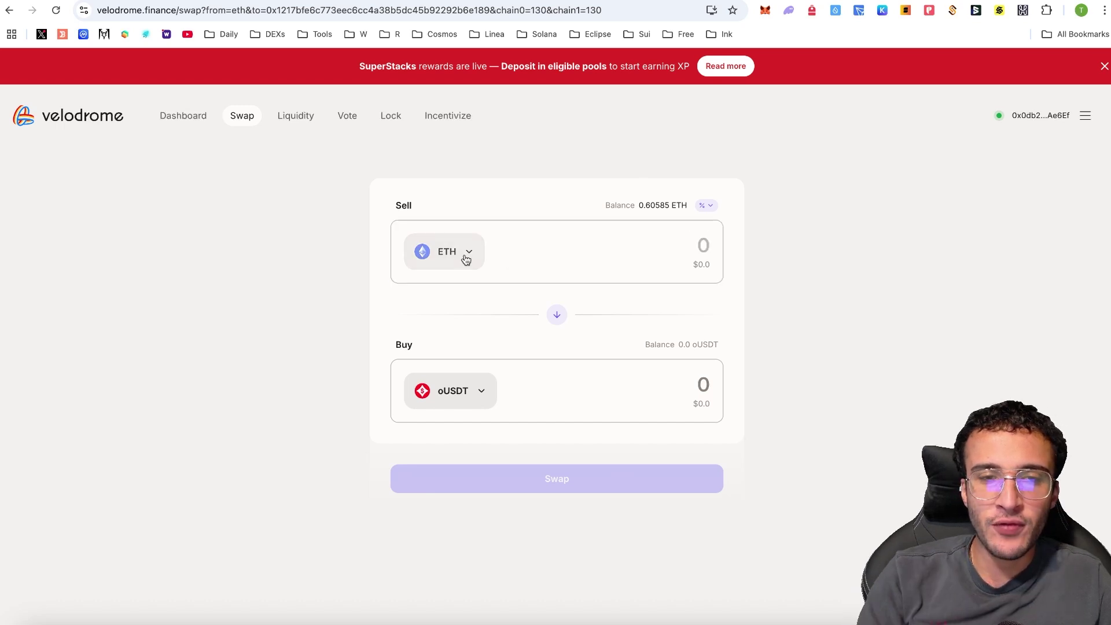
left_click(482, 207)
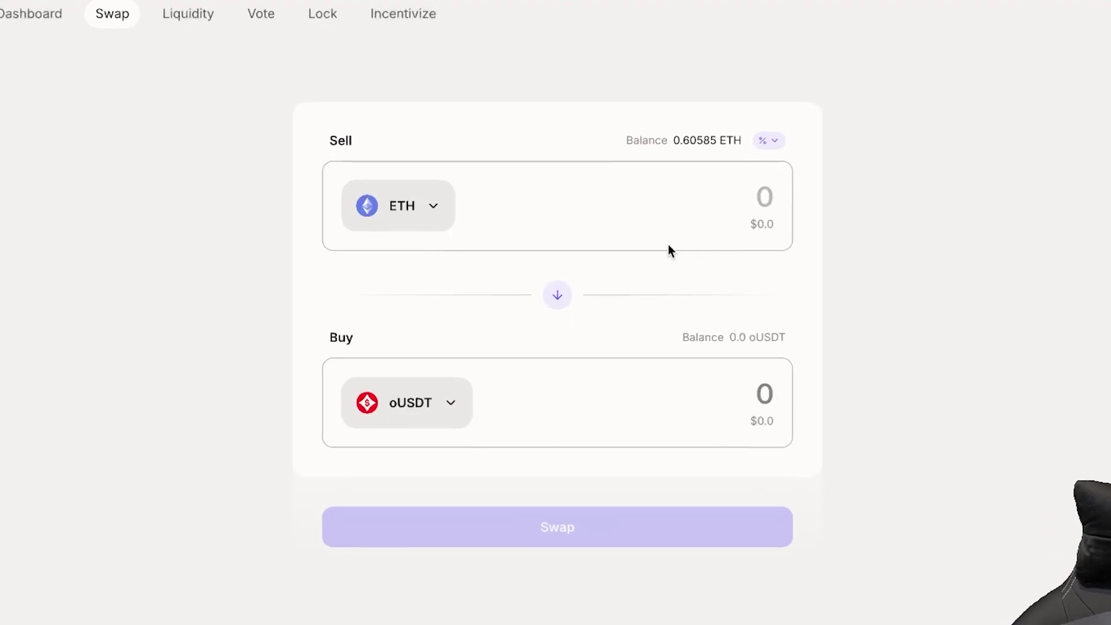
left_click(427, 407)
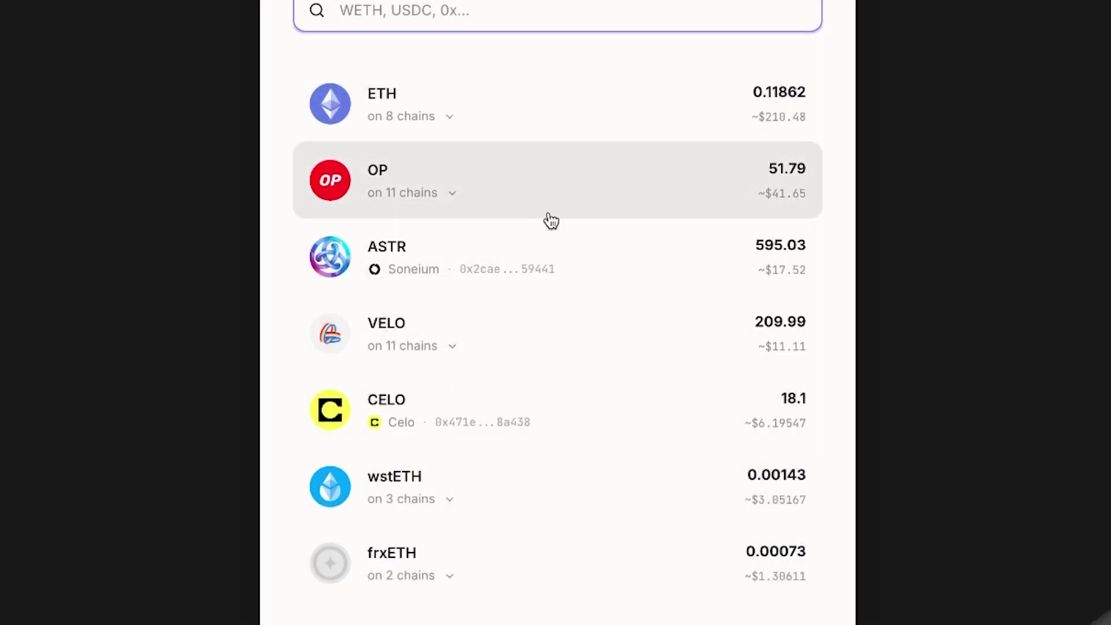
scroll(548, 203, "down", 10)
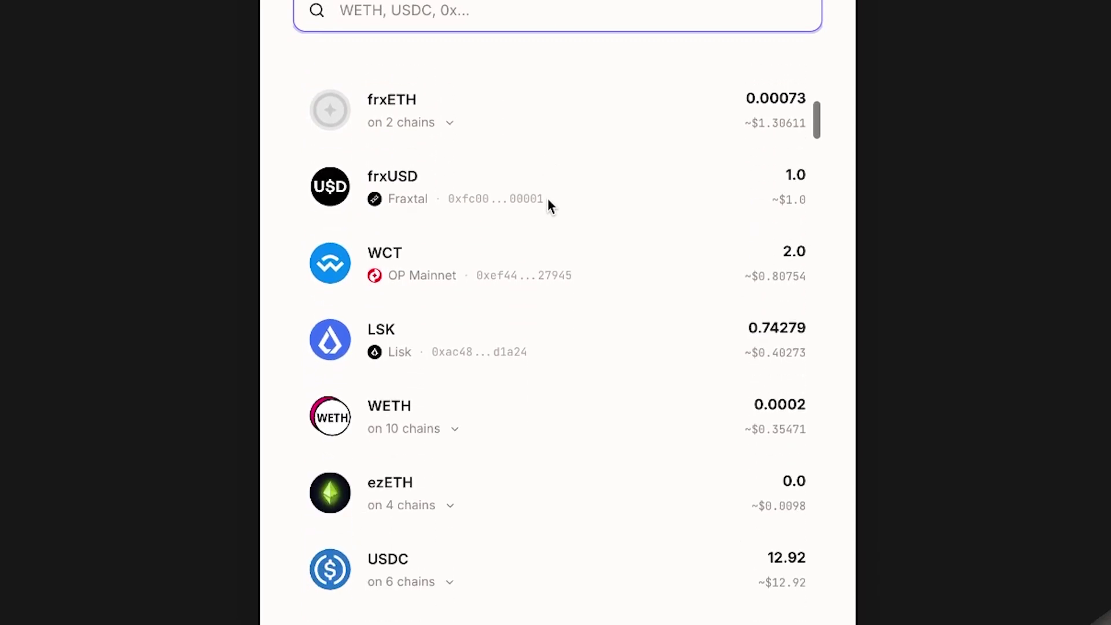
left_click(452, 314)
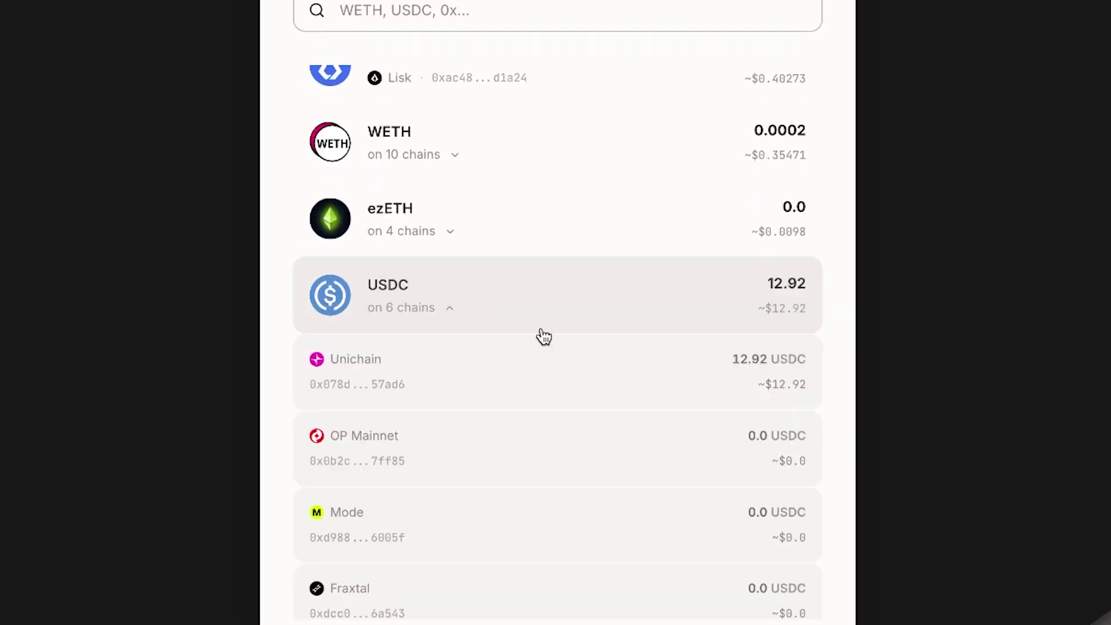
left_click(458, 284)
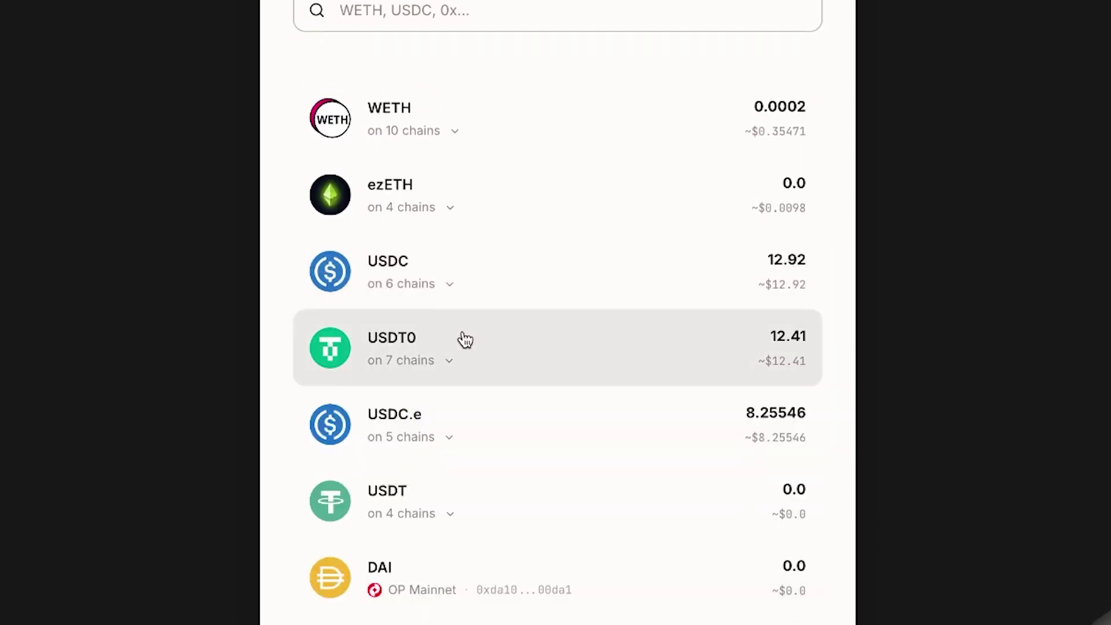
left_click(444, 363)
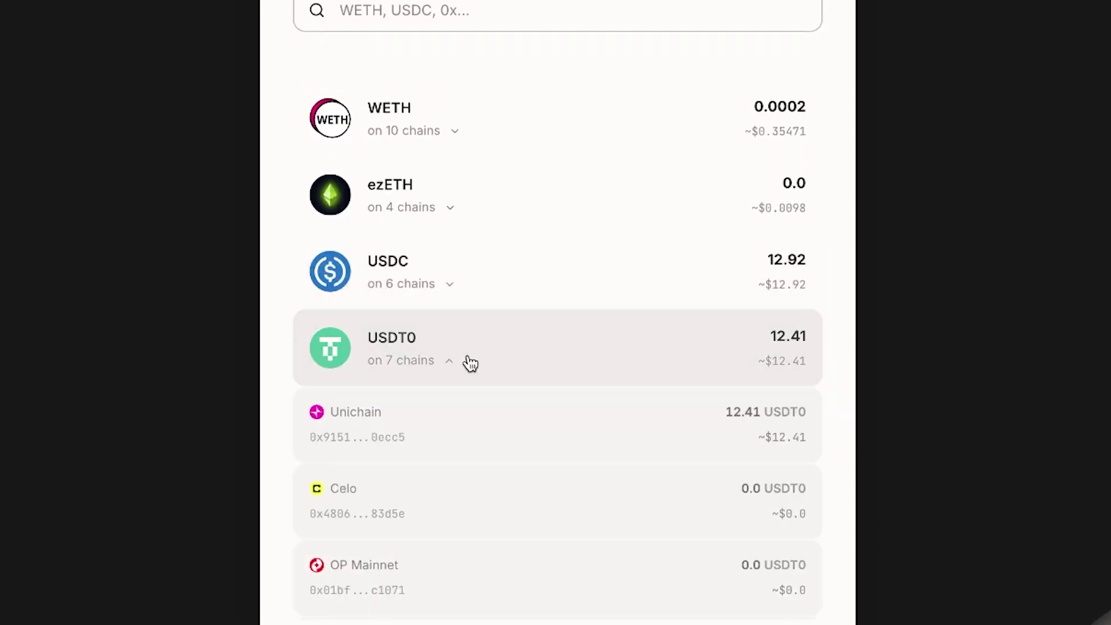
left_click(545, 434)
- Swap 0.01 ETH for USDT0 and confirm the transaction in the wallet
left_click(797, 172)
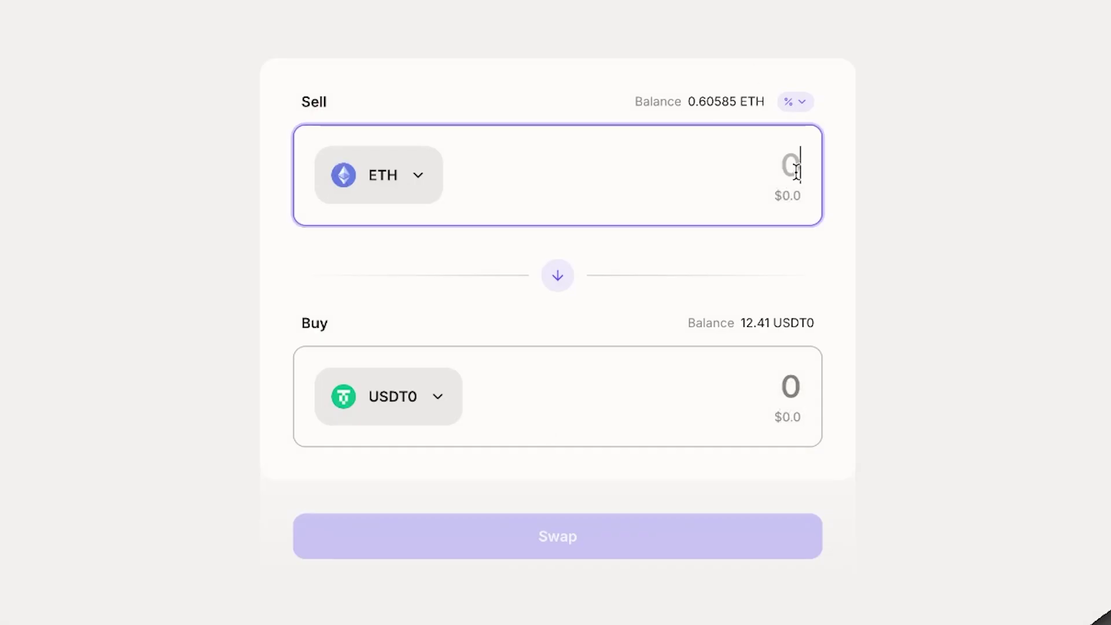
type("0.01")
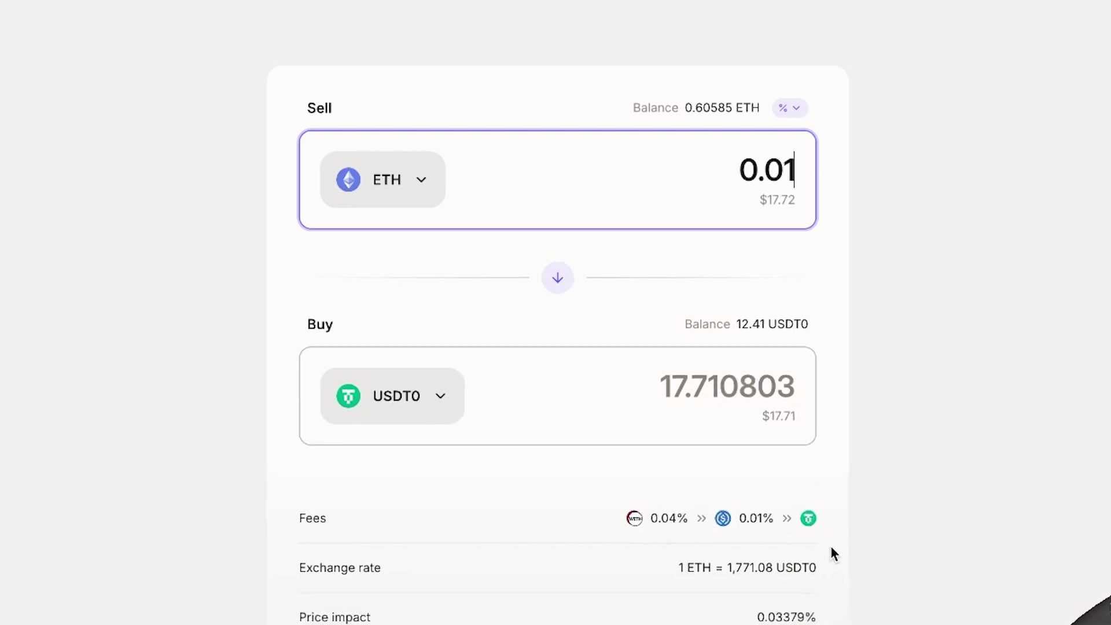
left_click(724, 620)
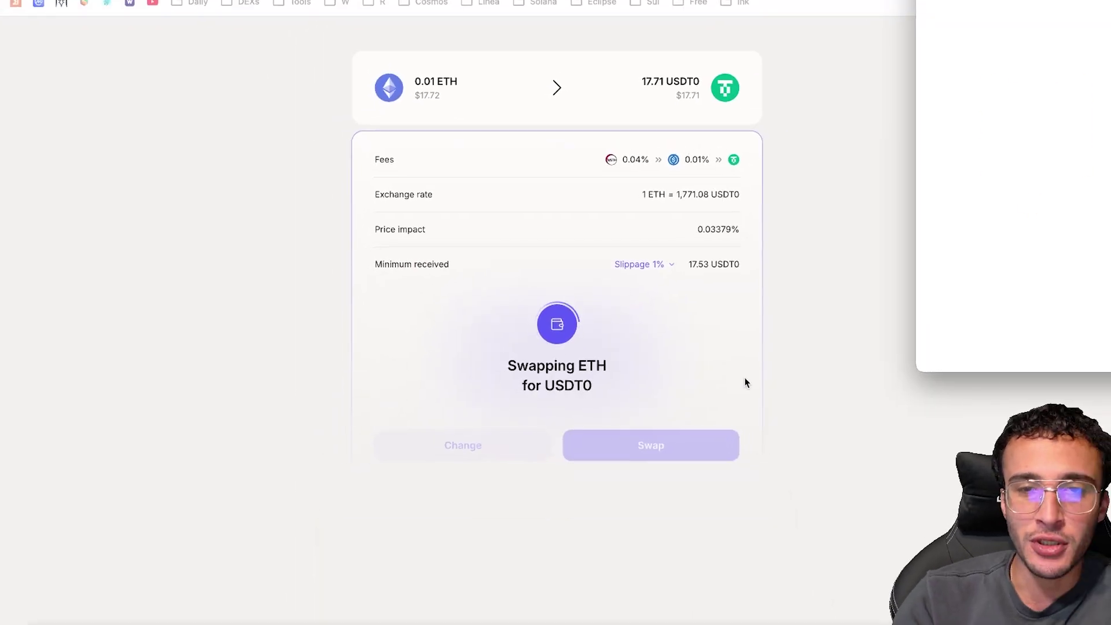
left_click(1069, 336)
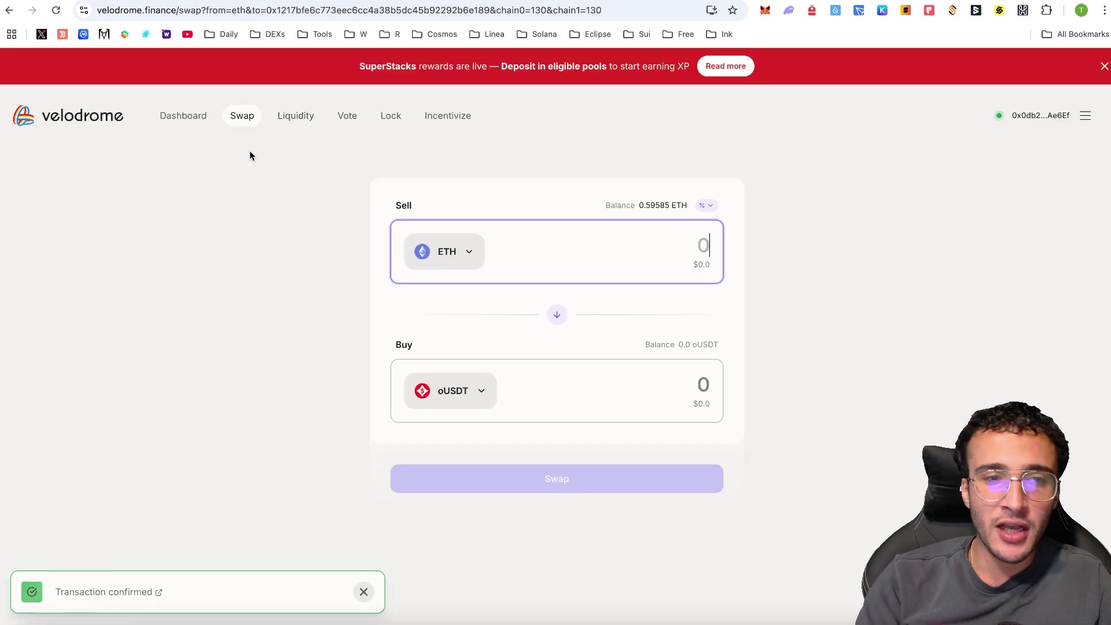
- Go to Velodrome's liquidity pools and filter the pool list to the Unichain chain
left_click(299, 118)
scroll(599, 259, "down", 3)
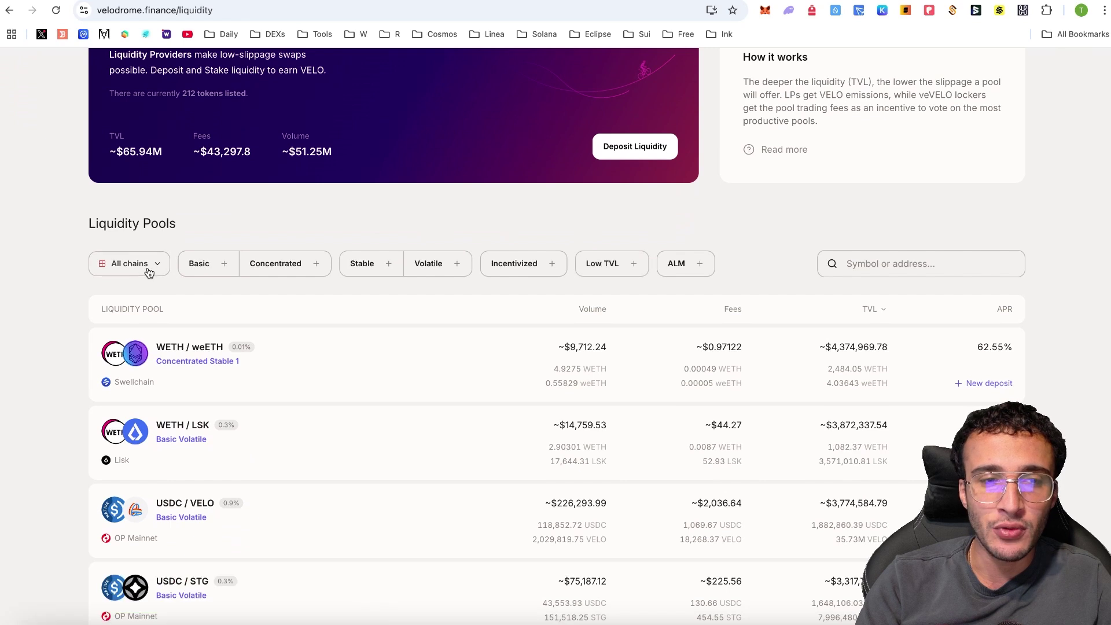
left_click(149, 273)
scroll(151, 387, "down", 5)
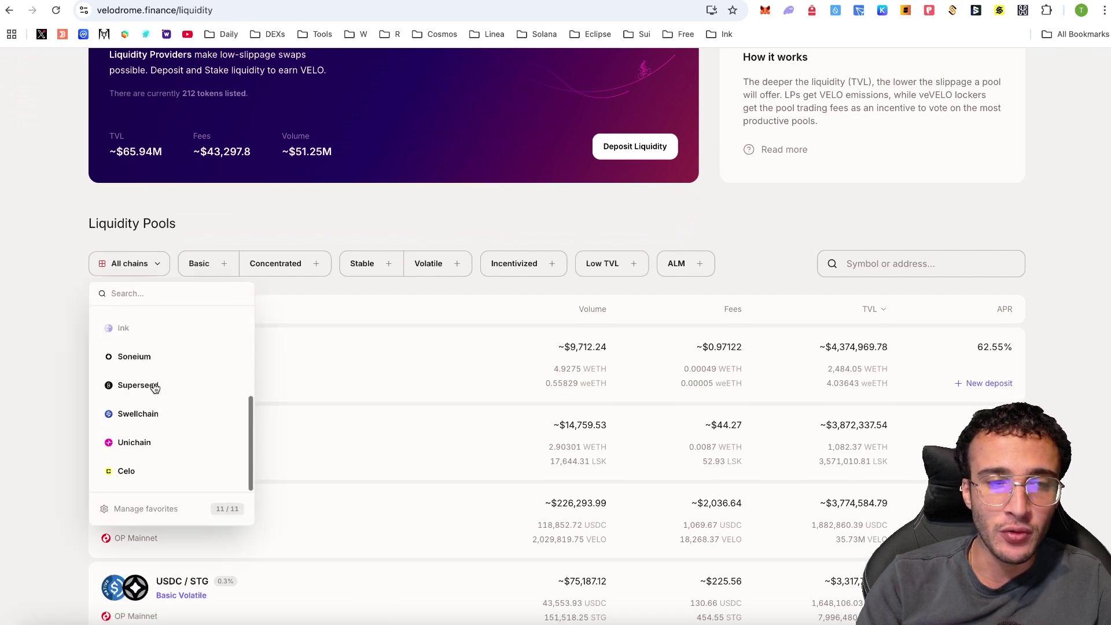
left_click(139, 443)
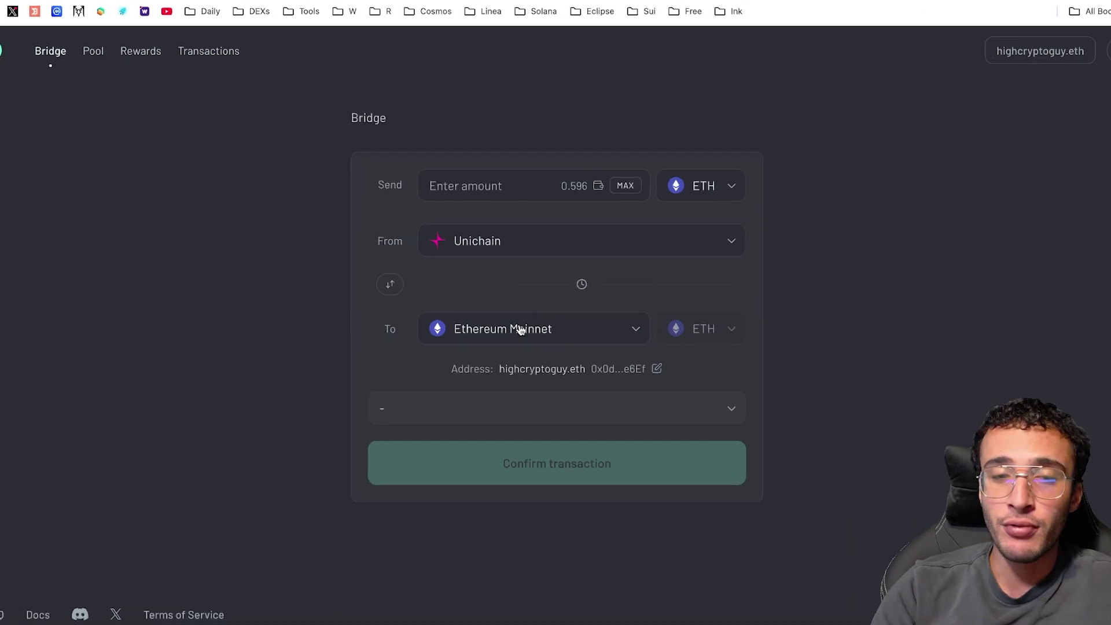
- Switch to the bridge app and set Soneium as the destination chain for ETH sent from Unichain
left_click(524, 336)
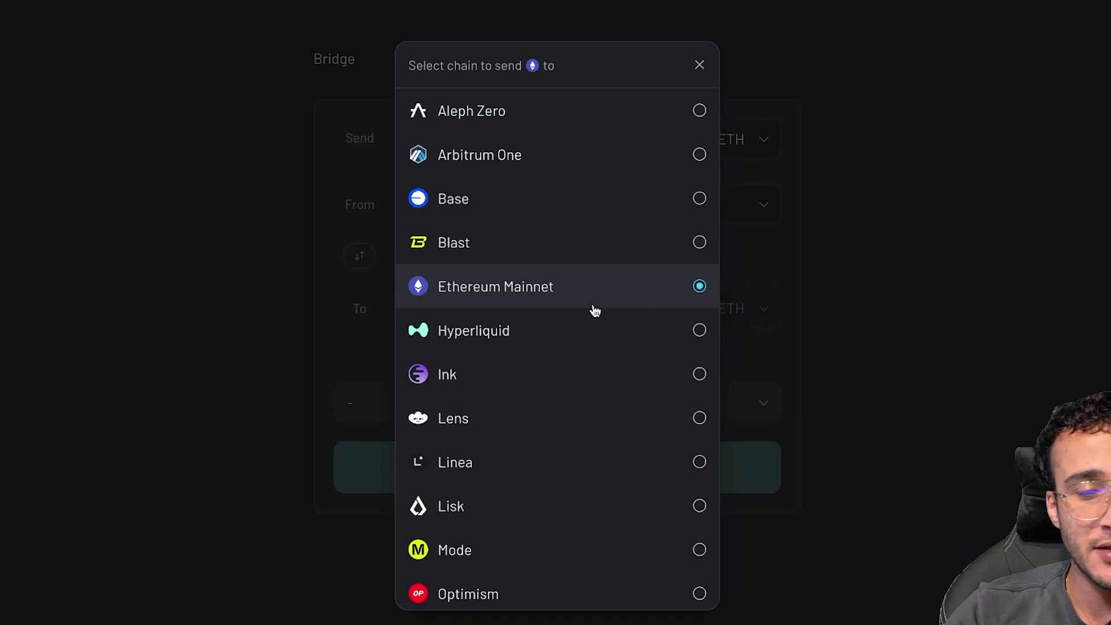
scroll(595, 311, "down", 3)
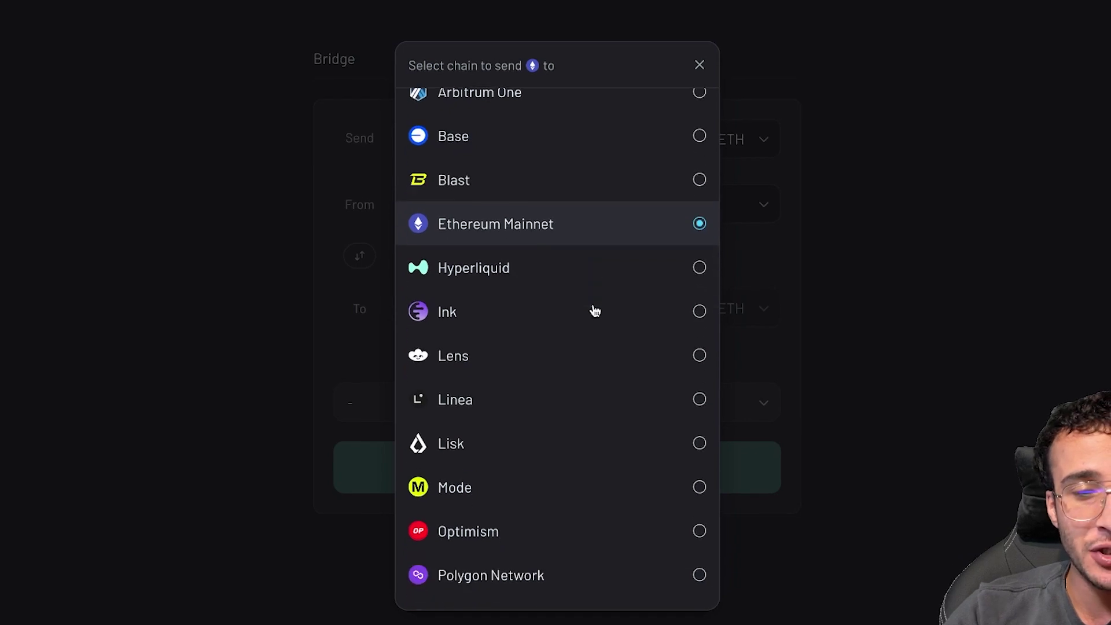
scroll(595, 311, "down", 1)
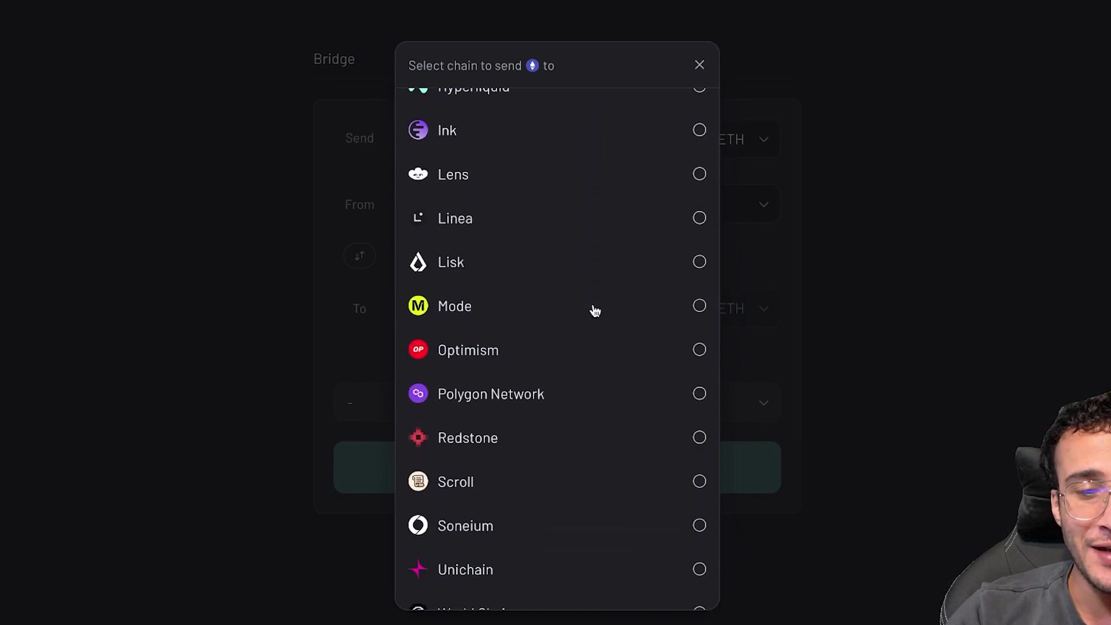
scroll(595, 312, "down", 2)
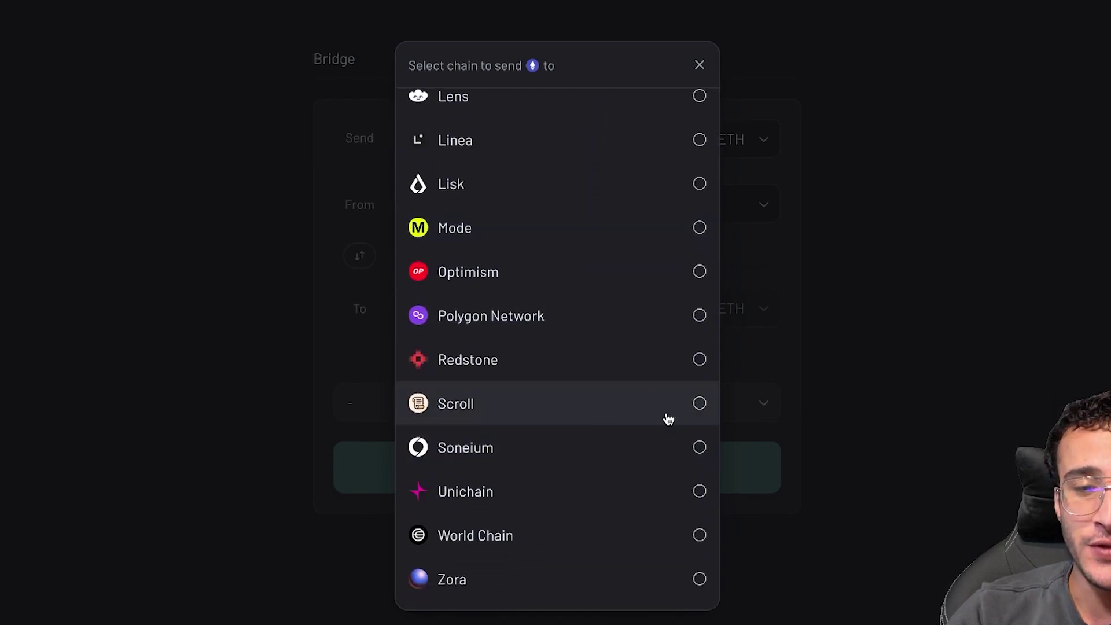
left_click(551, 454)
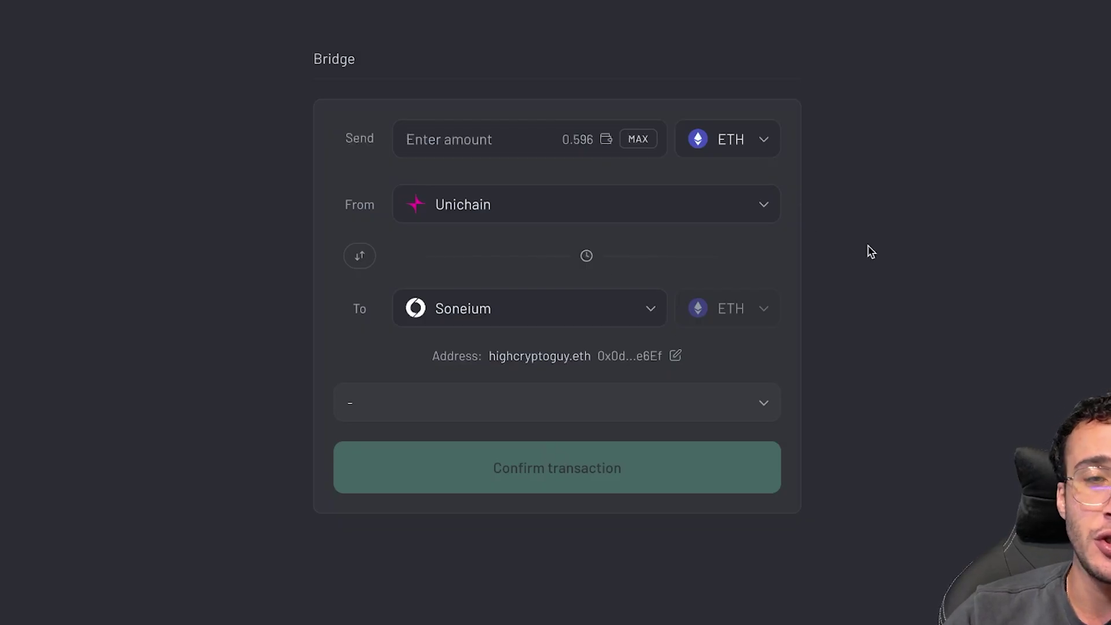
- Enter 0.1 ETH as the amount to send and submit the bridge transaction from Unichain to Soneium
left_click(497, 139)
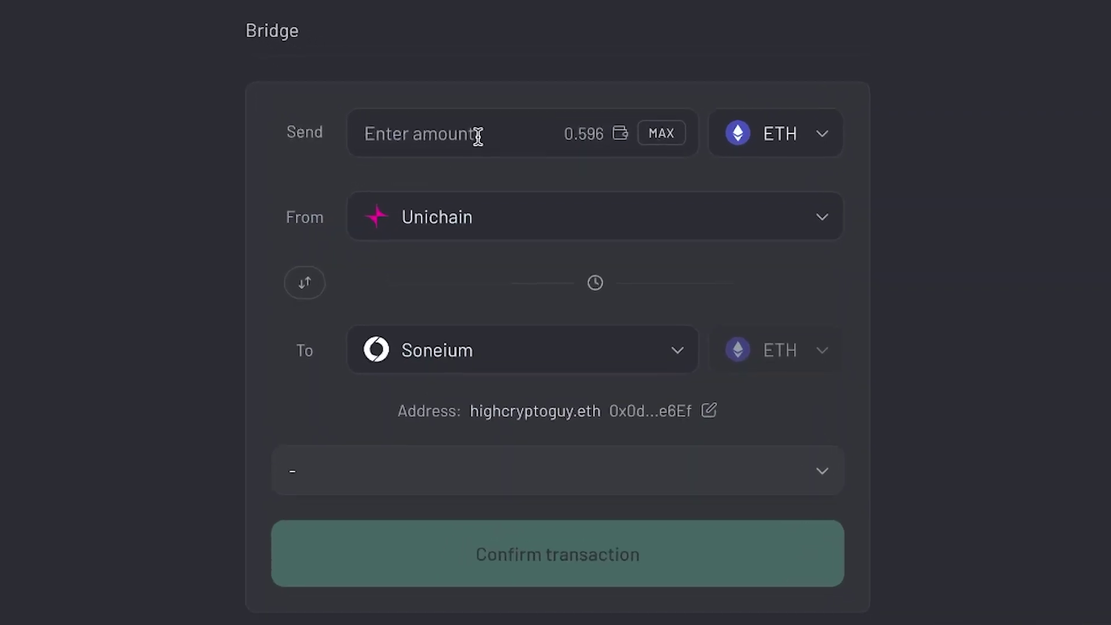
type("0.1")
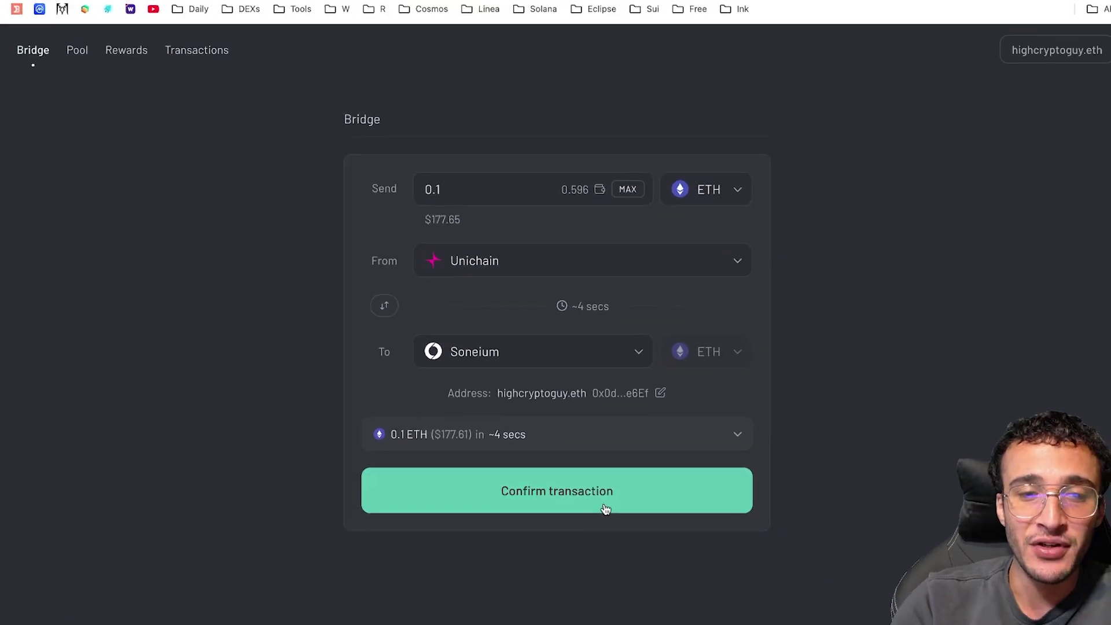
left_click(606, 509)
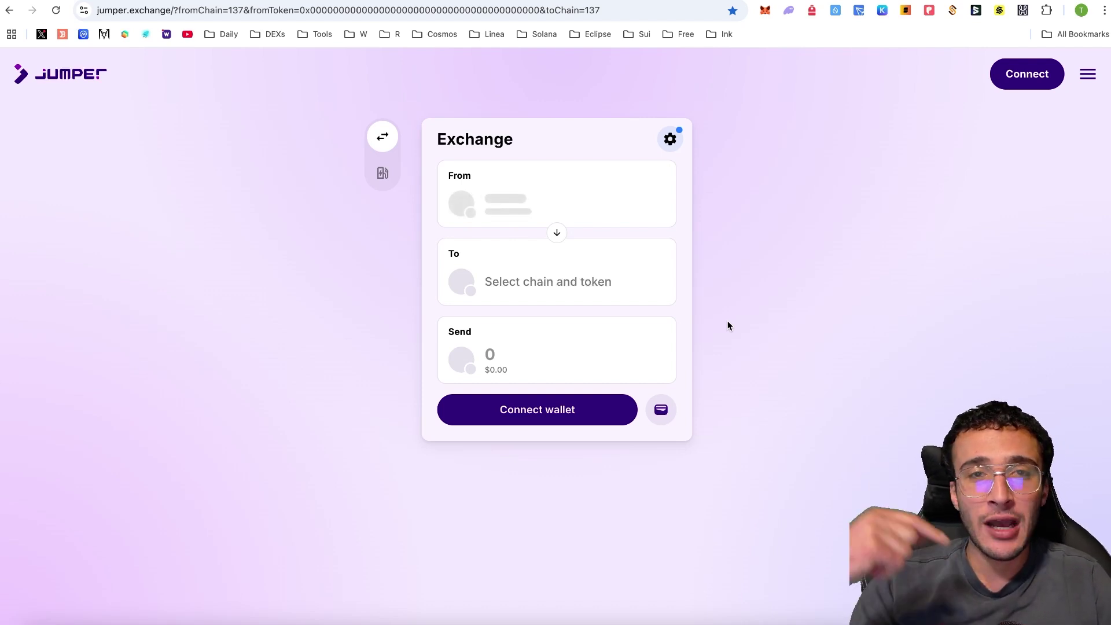
- Switch to Jumper, connect the MetaMask wallet and approve the connection
left_click(567, 408)
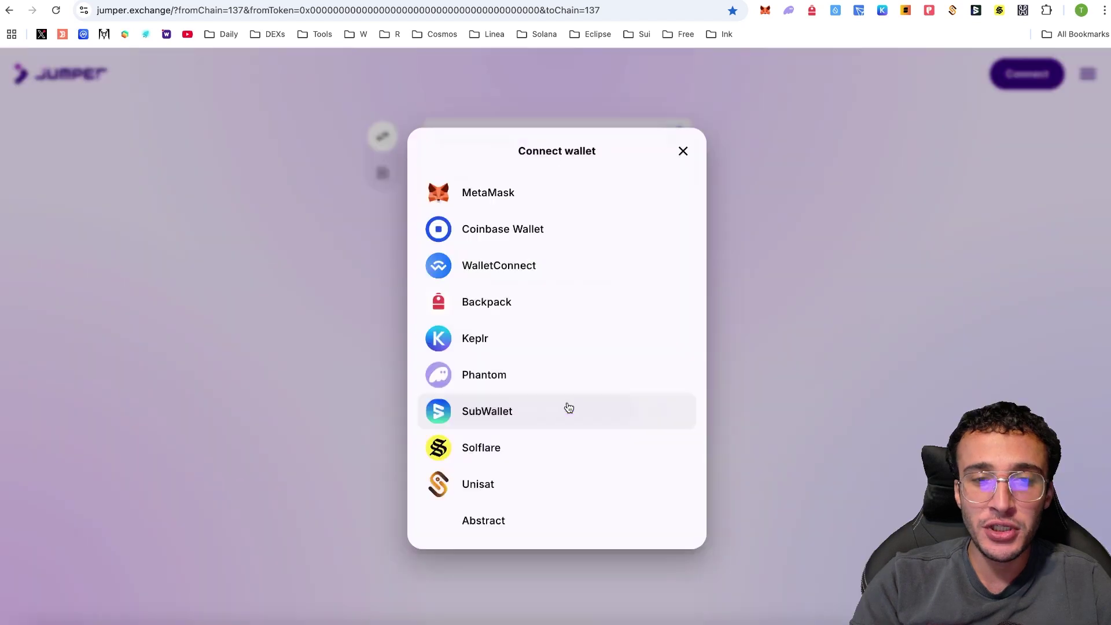
left_click(518, 191)
left_click(1078, 352)
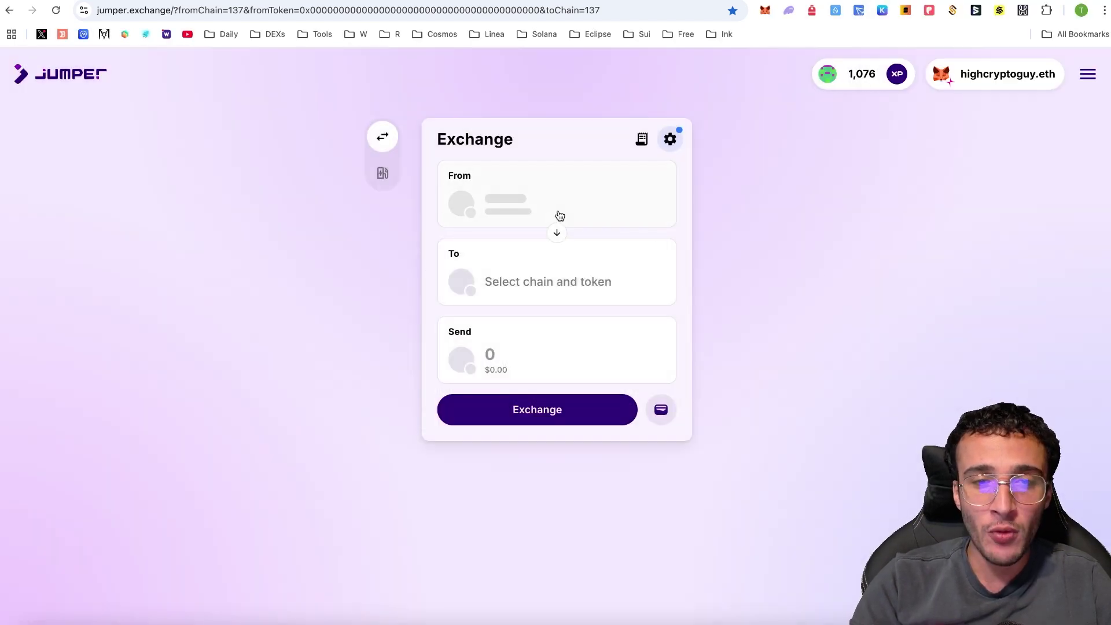
- Set the Jumper exchange to swap from ETH on Unichain to USDC on Unichain
left_click(602, 197)
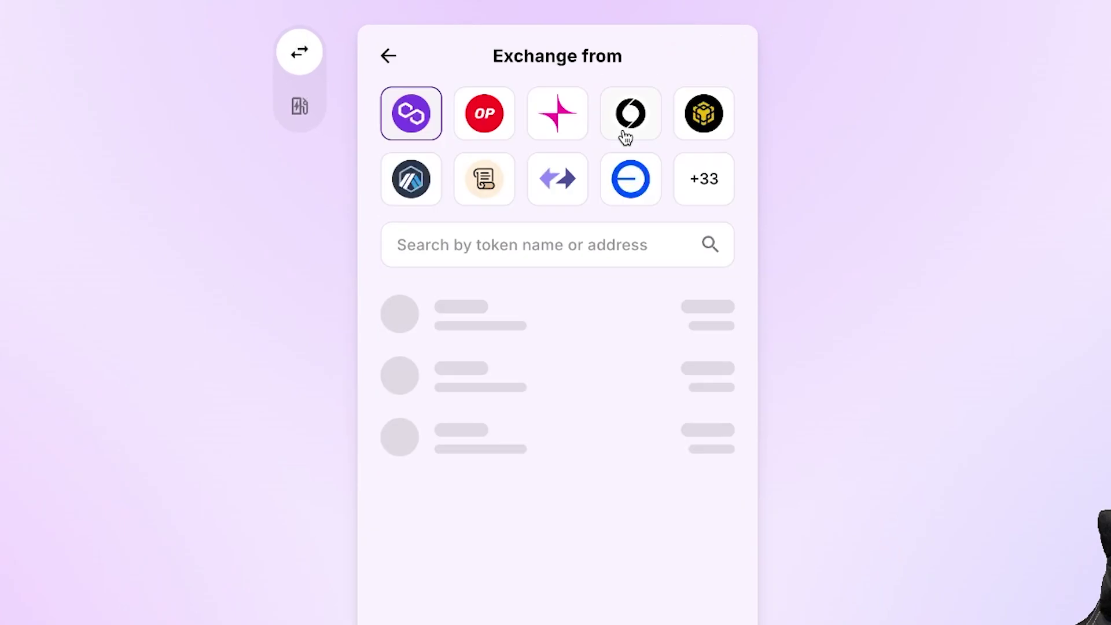
left_click(562, 127)
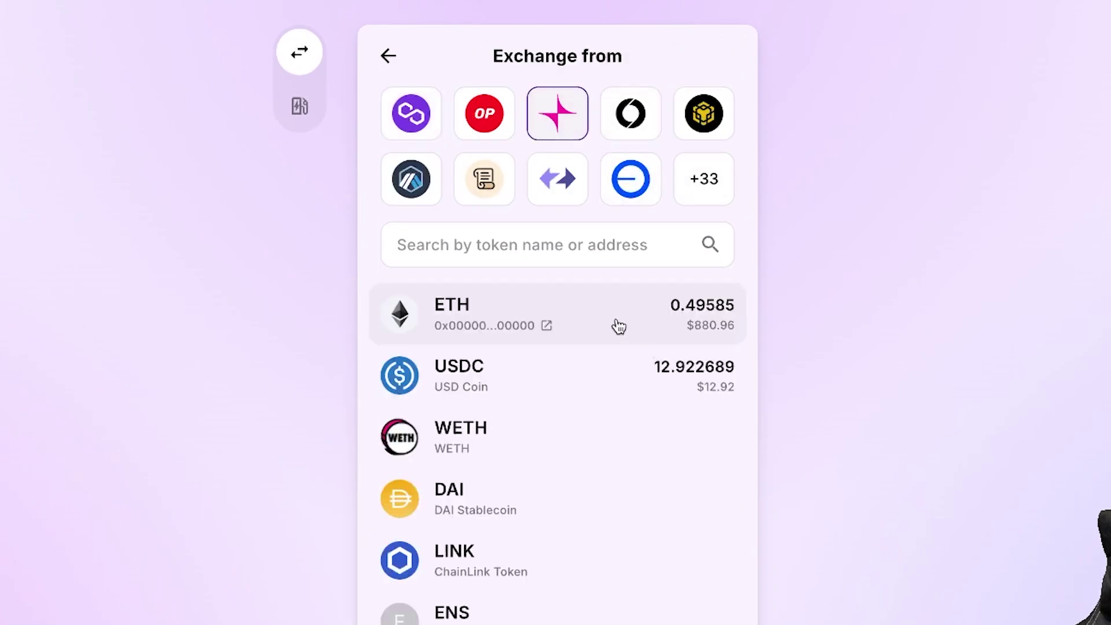
left_click(623, 315)
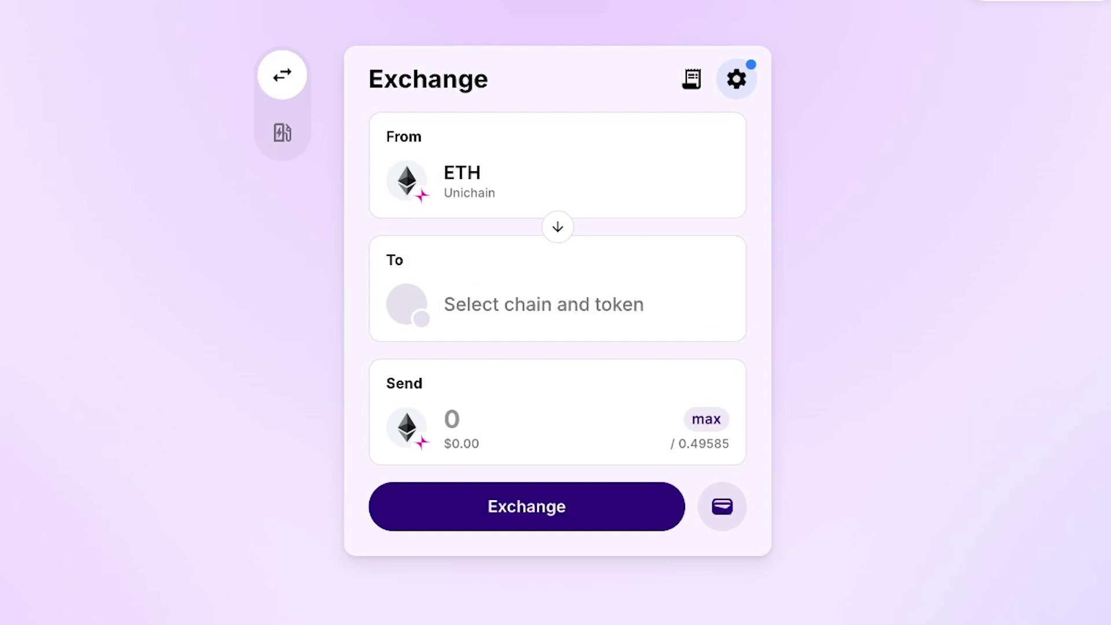
left_click(602, 305)
mouse_move(628, 396)
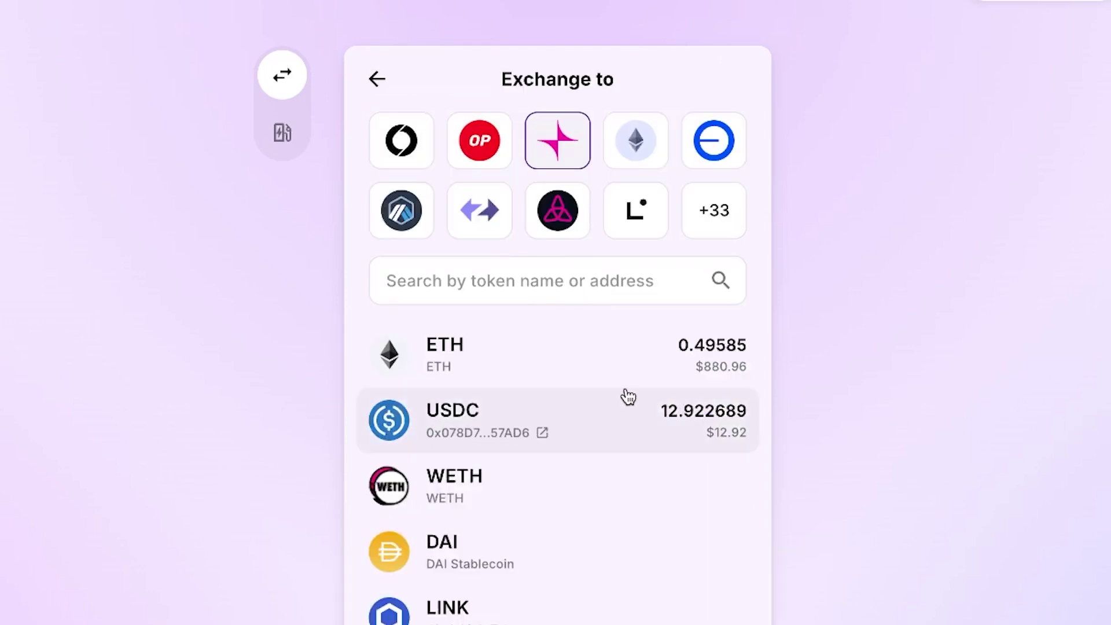
left_click(610, 432)
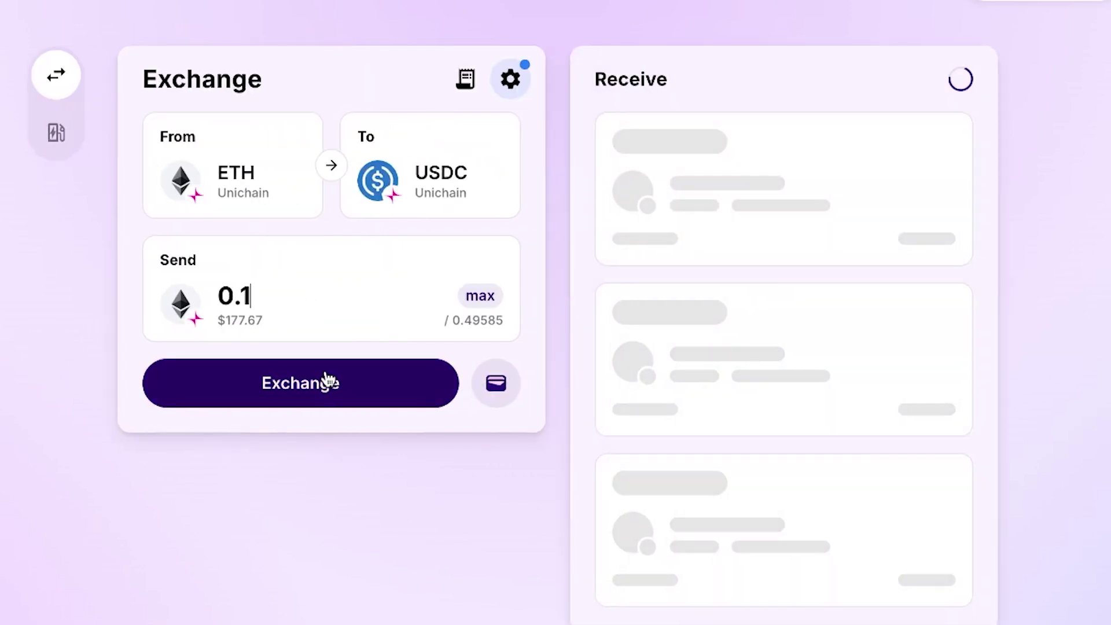
- Swap 0.1 ETH for USDC on Unichain, approve the transaction in the wallet and dismiss the completed swap
left_click(265, 377)
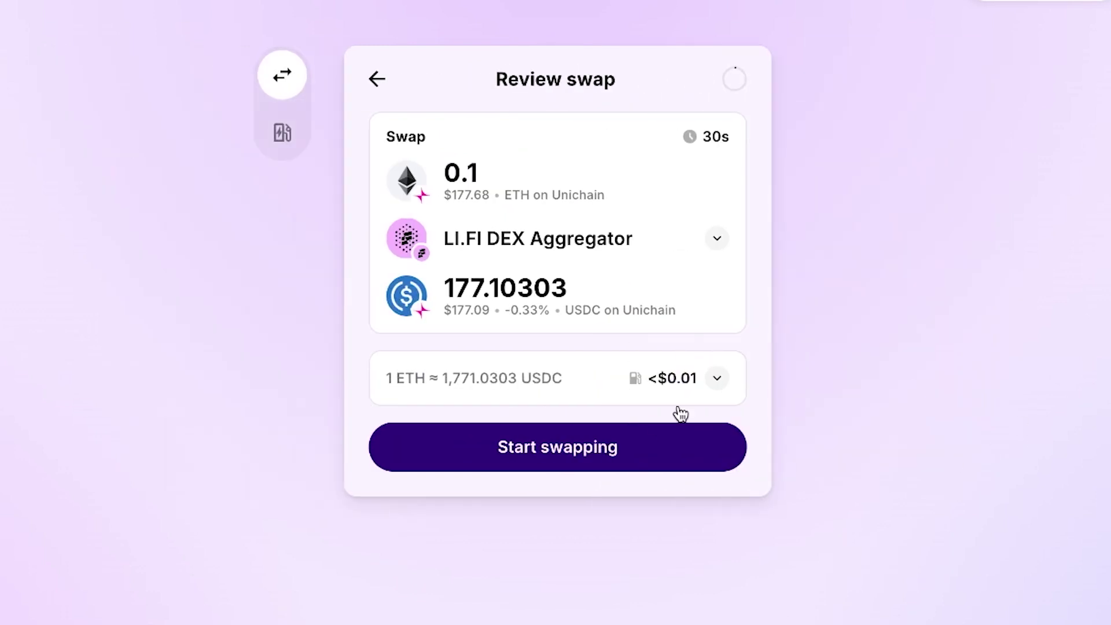
left_click_drag(444, 237, 633, 238)
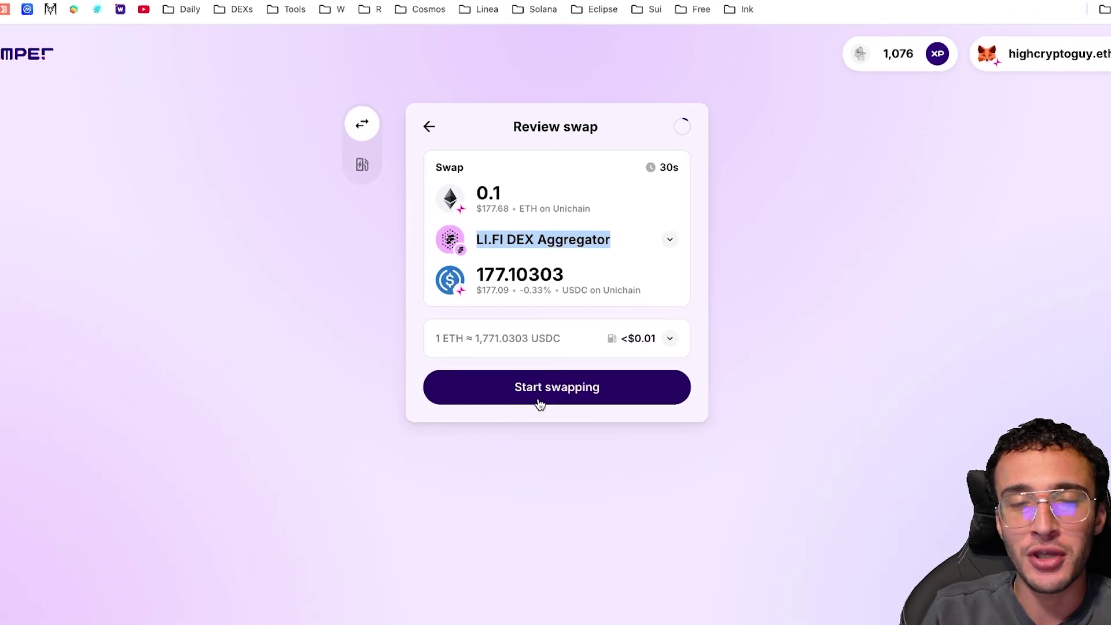
left_click(558, 382)
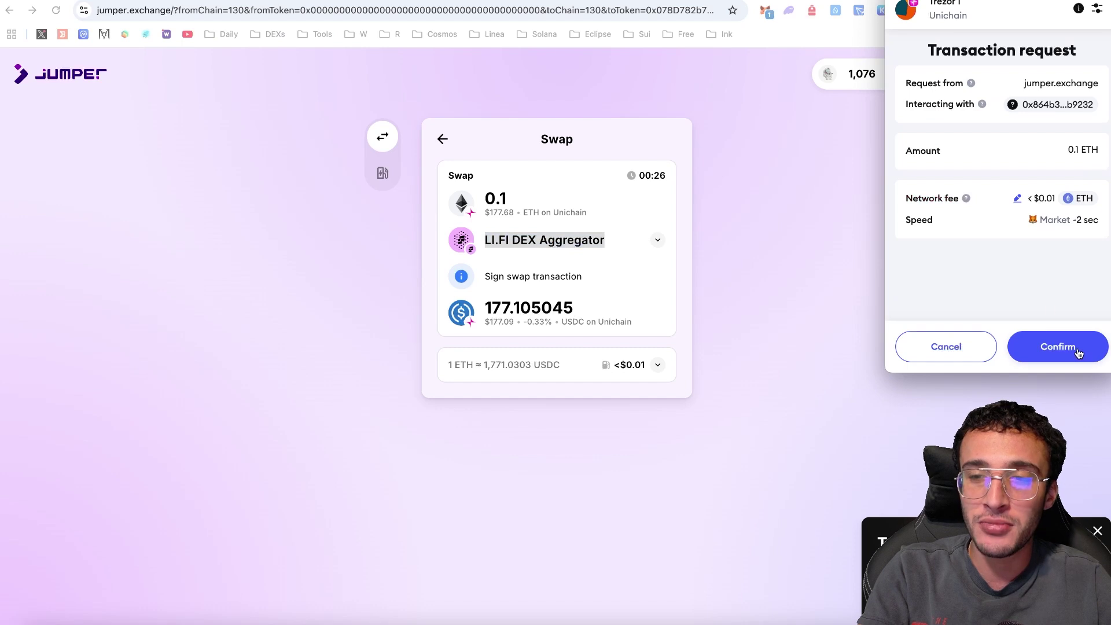
left_click(1051, 342)
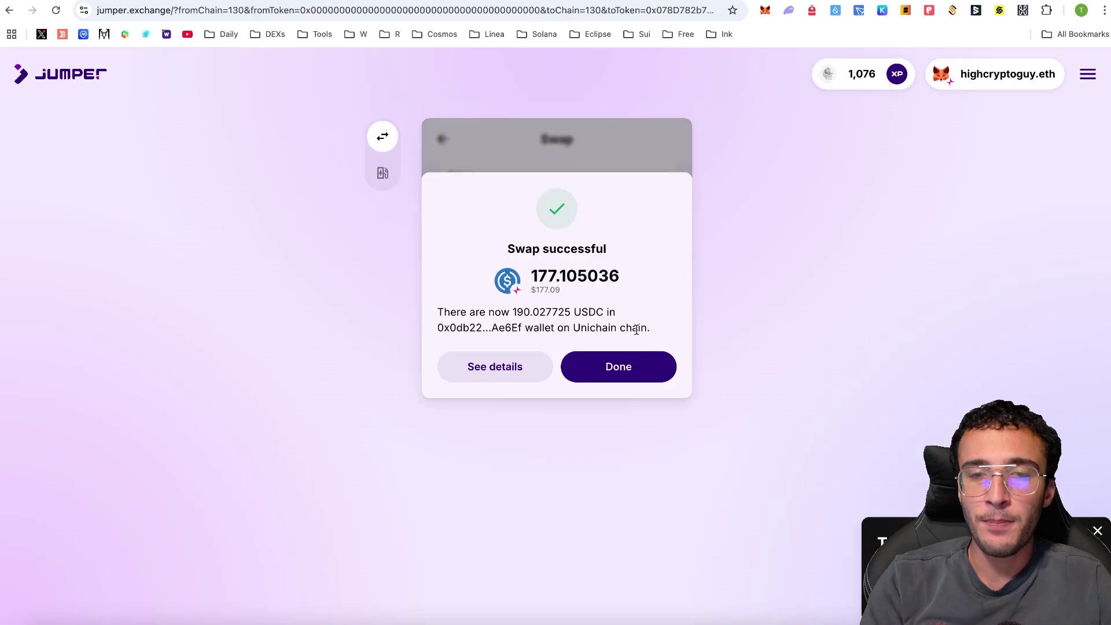
left_click(637, 367)
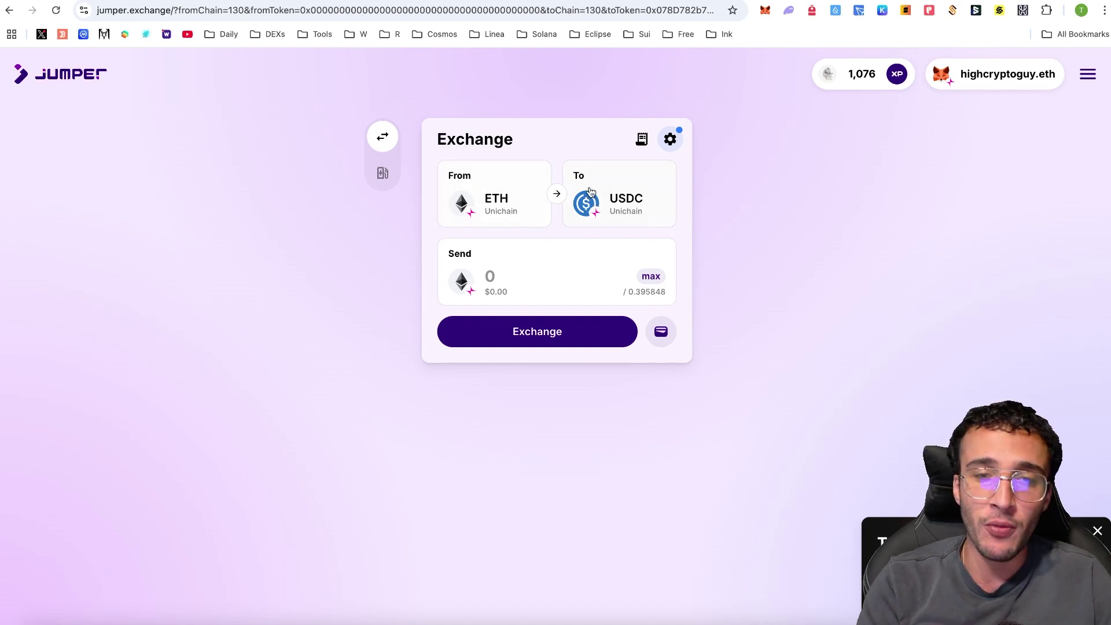
- Set up a bridge from ETH on Unichain to ETH on Base
left_click(495, 207)
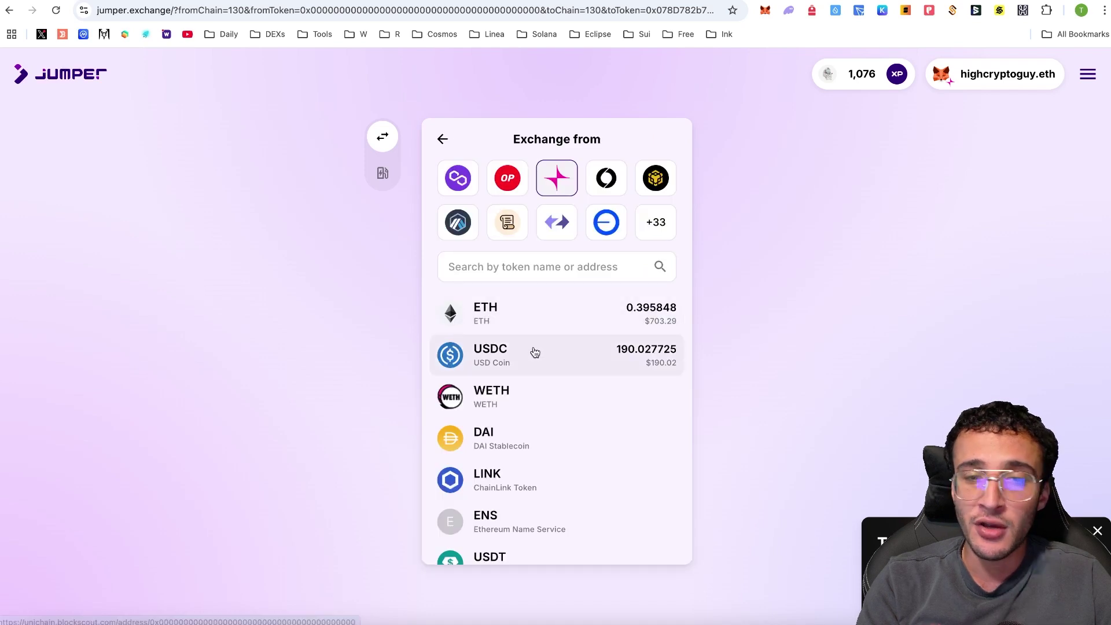
left_click(601, 318)
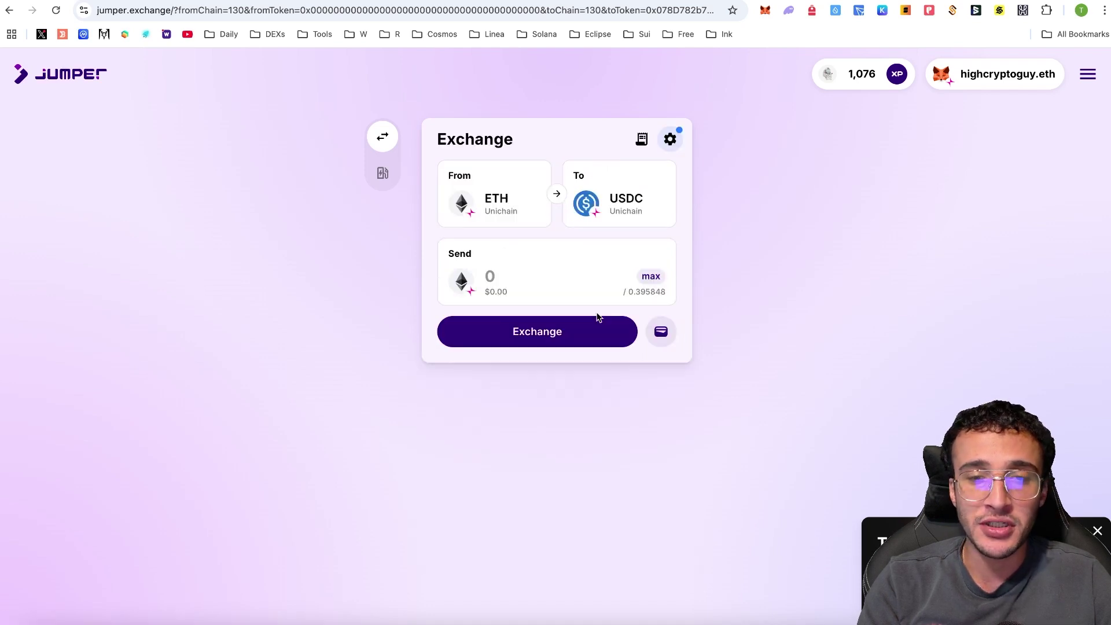
left_click(613, 186)
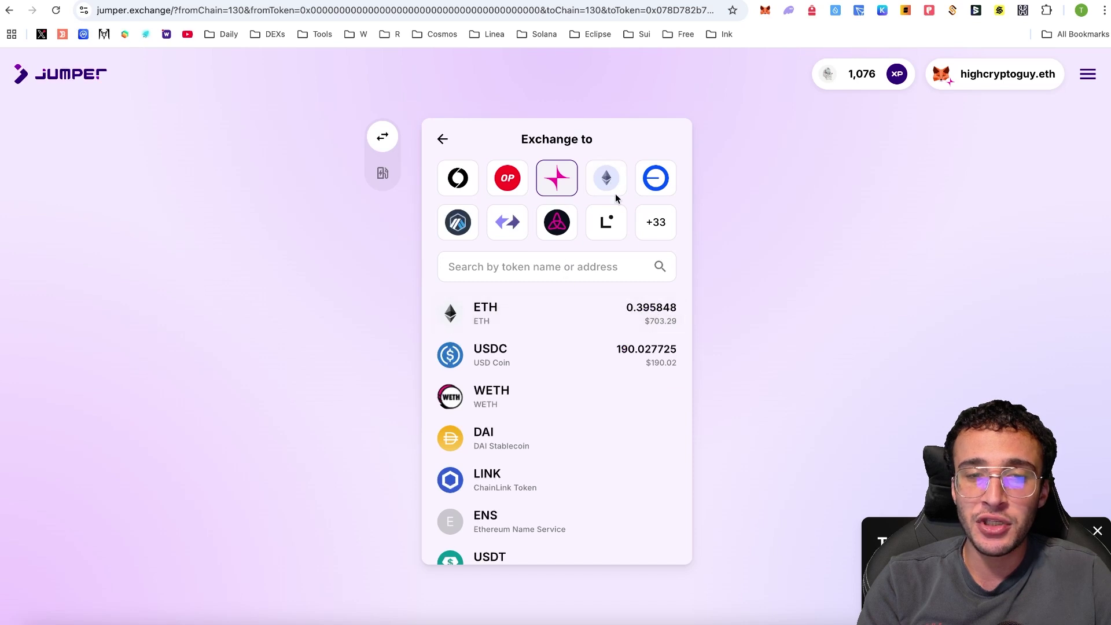
left_click(648, 190)
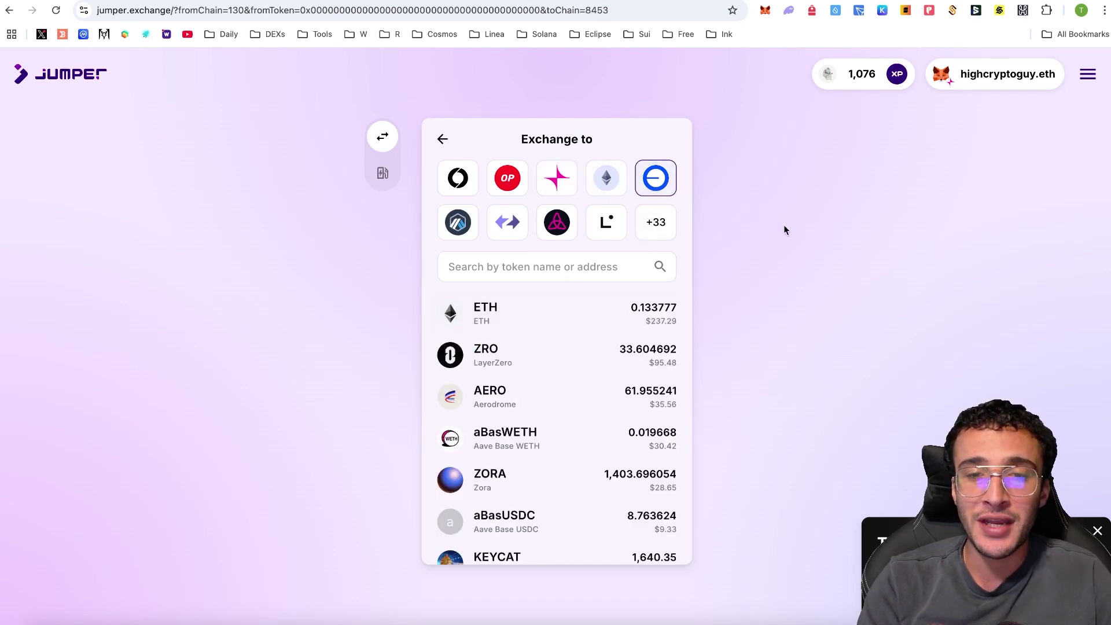
left_click(606, 318)
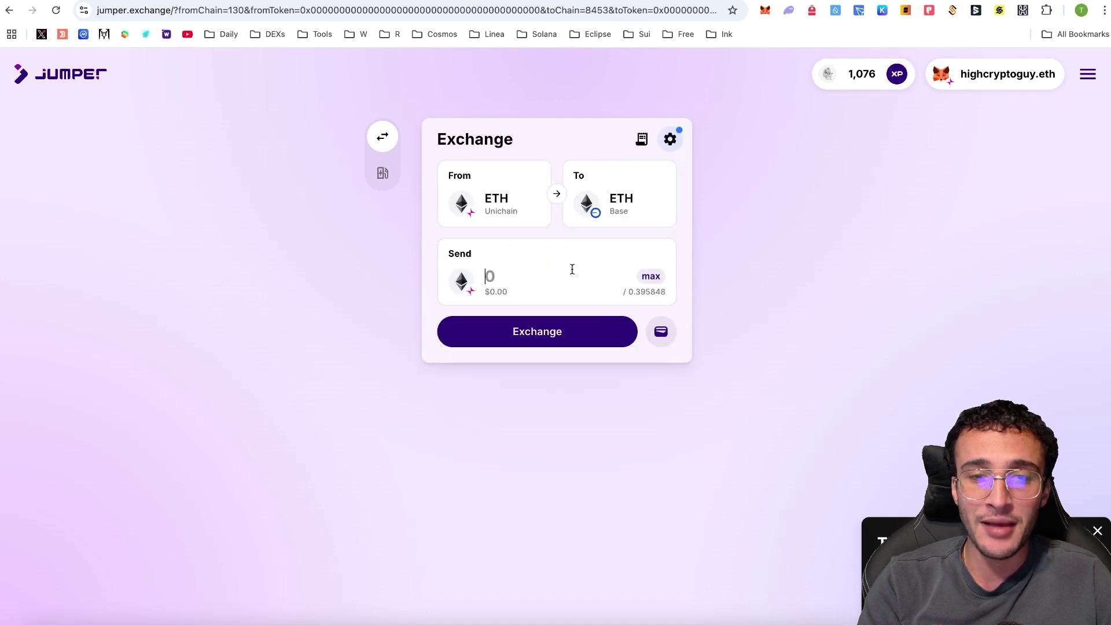
- Bridge 0.07 ETH from Unichain to Base using the Relay route and approve the transaction in the wallet
type("0.0")
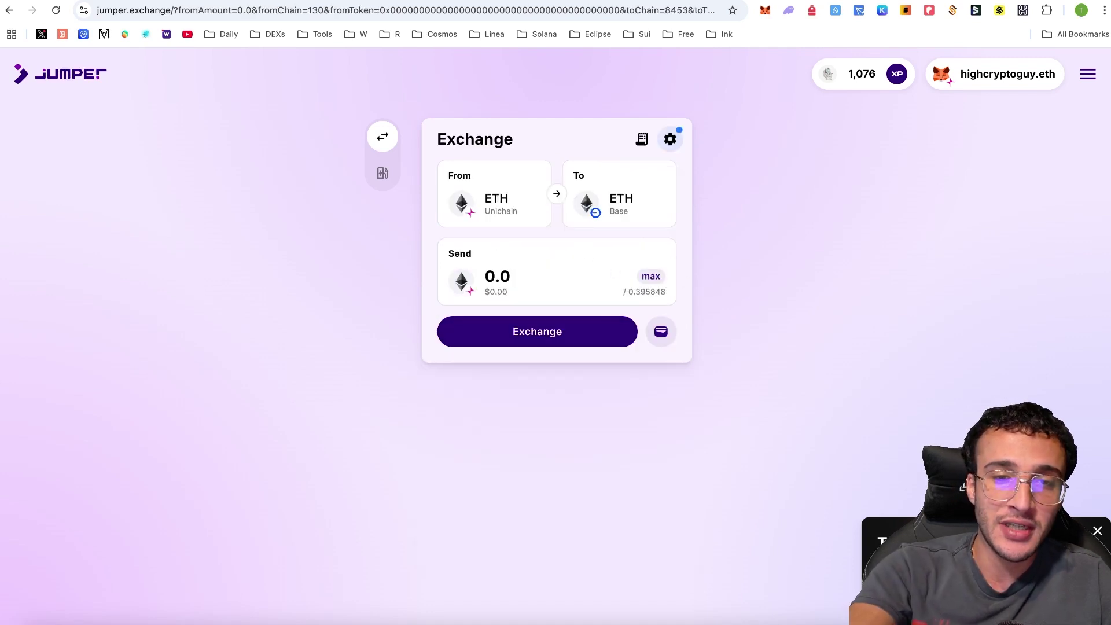
type("7")
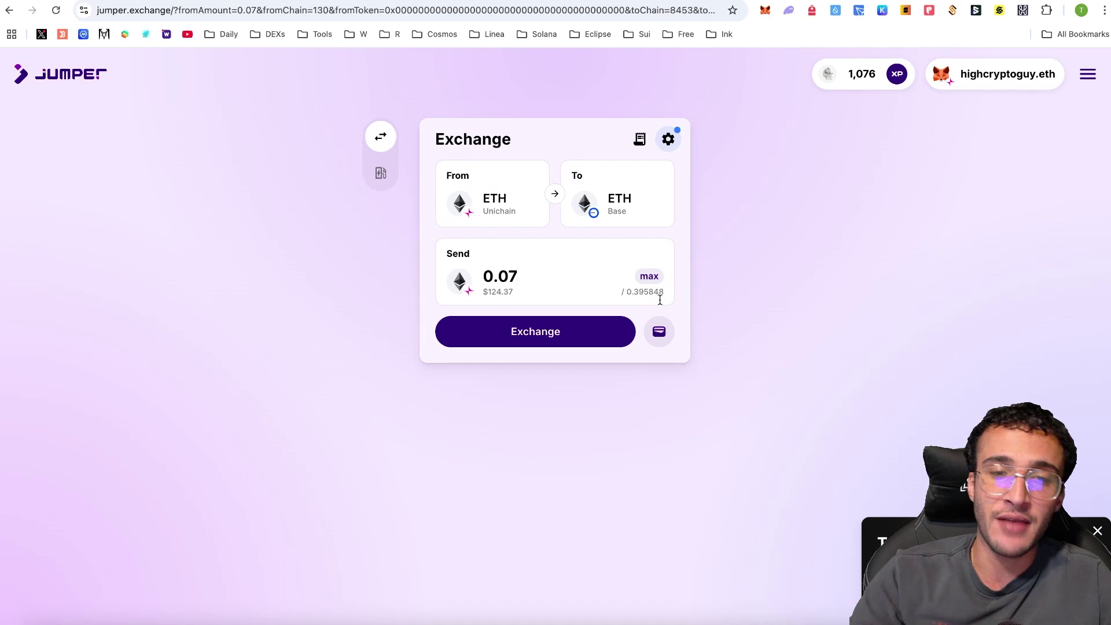
left_click(447, 331)
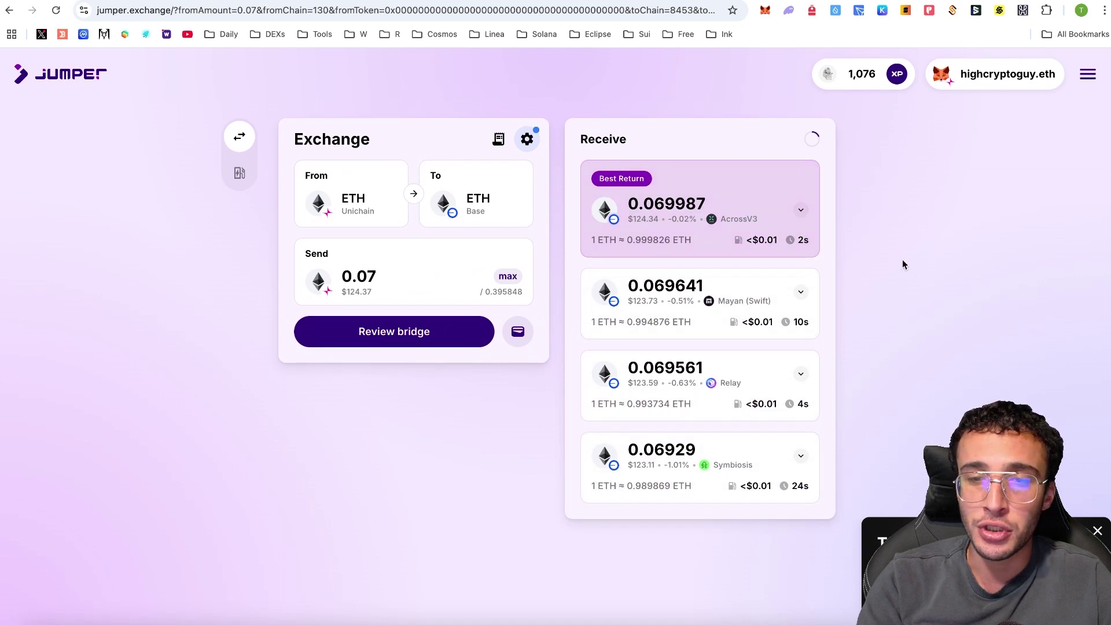
left_click(747, 382)
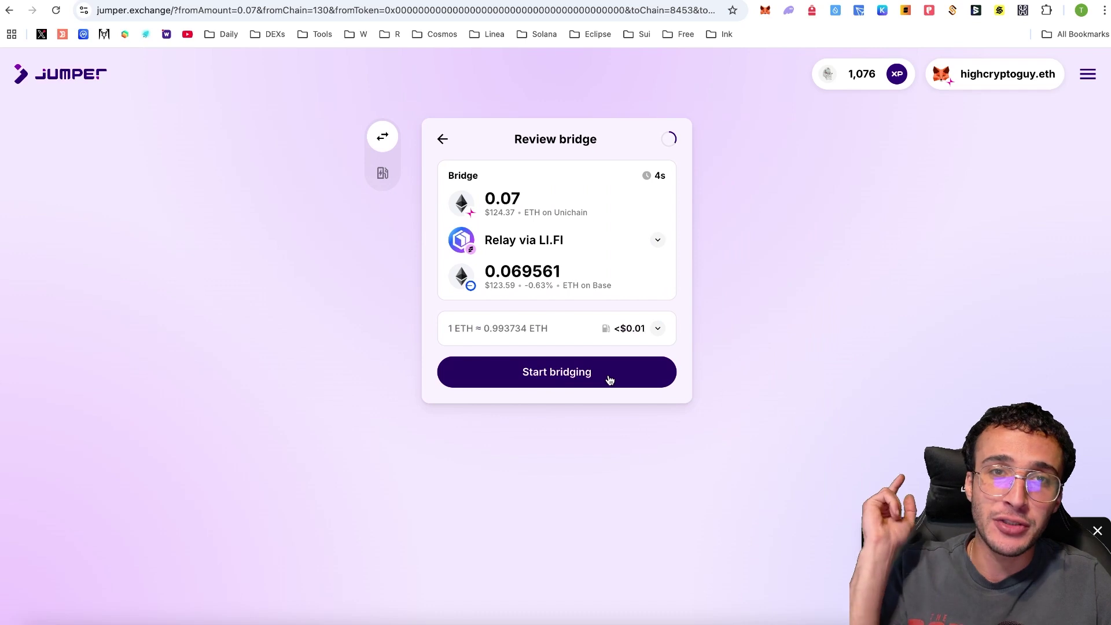
left_click(610, 379)
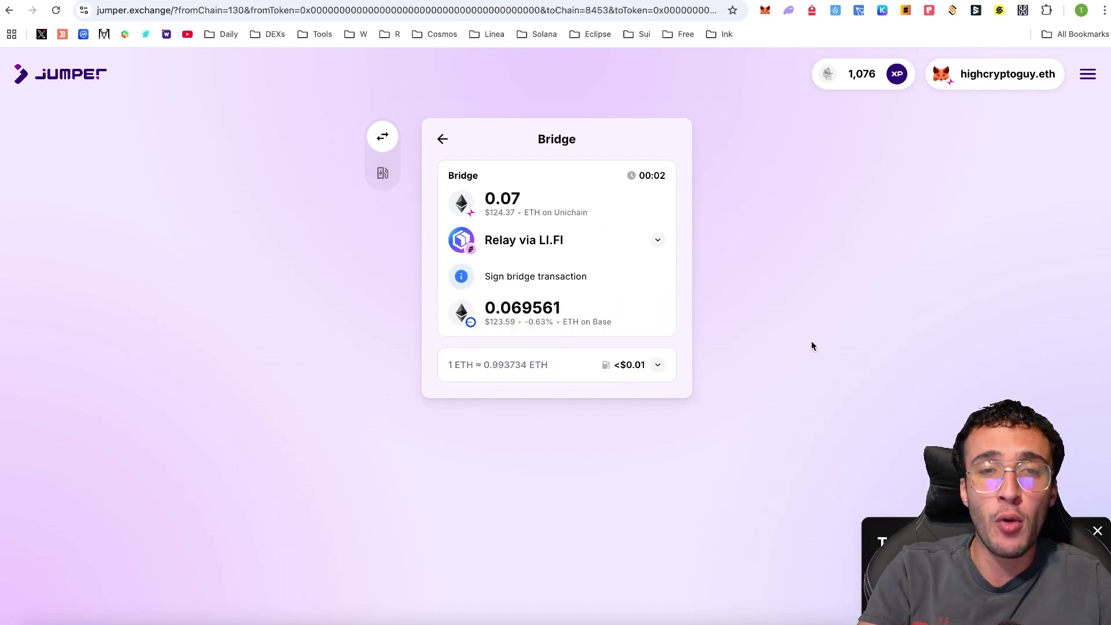
left_click(1067, 345)
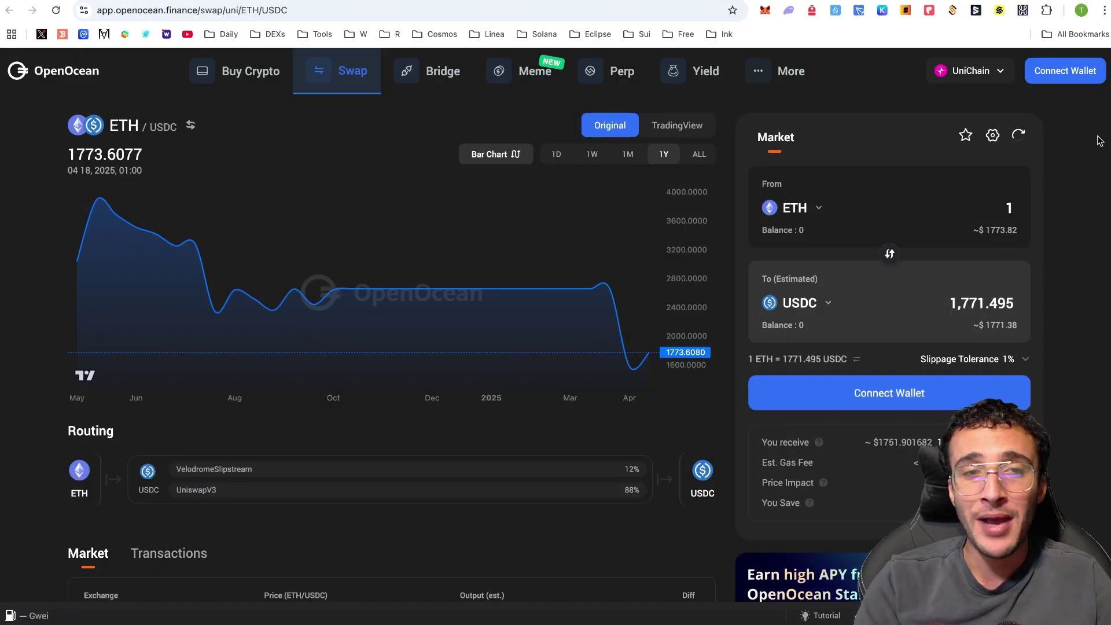
- Switch to OpenOcean, connect the MetaMask wallet and check the chain list with Unichain kept as the network
left_click(959, 408)
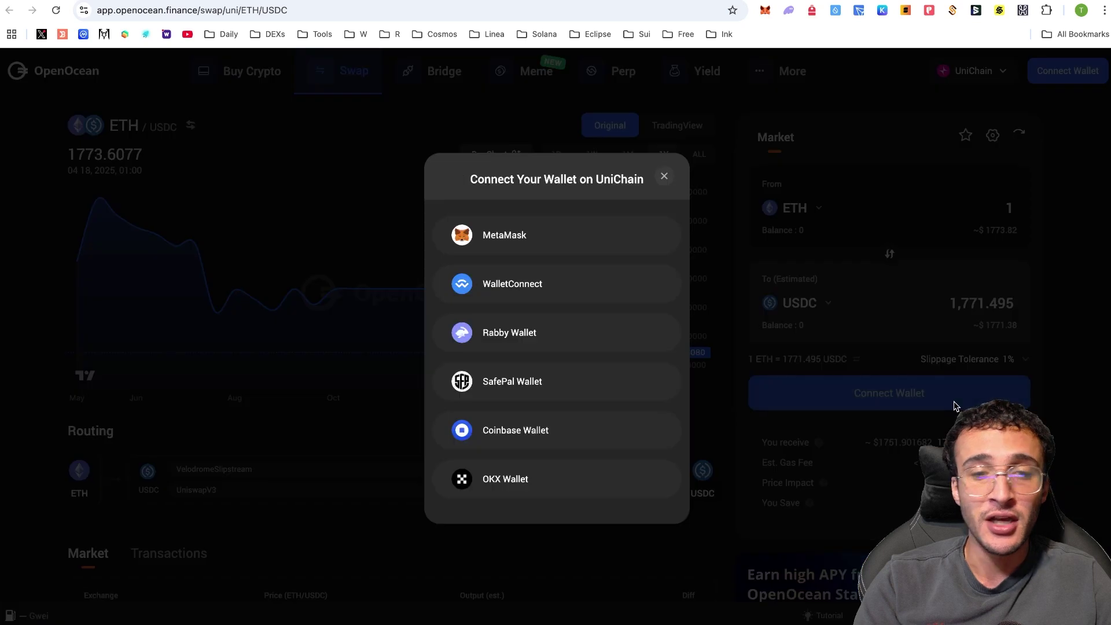
left_click(588, 231)
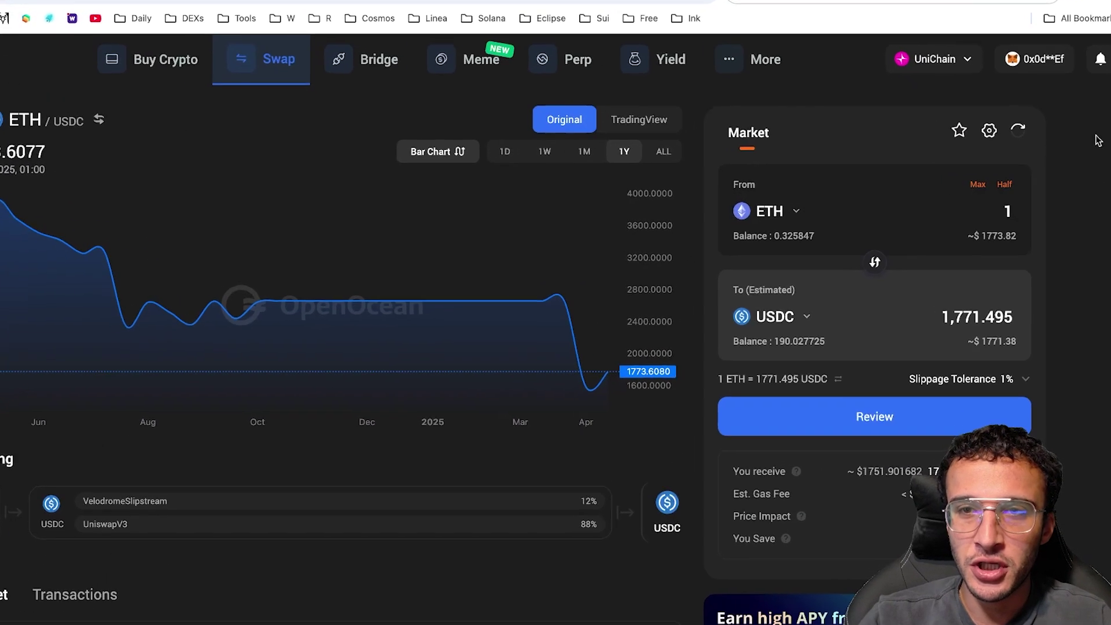
left_click(949, 71)
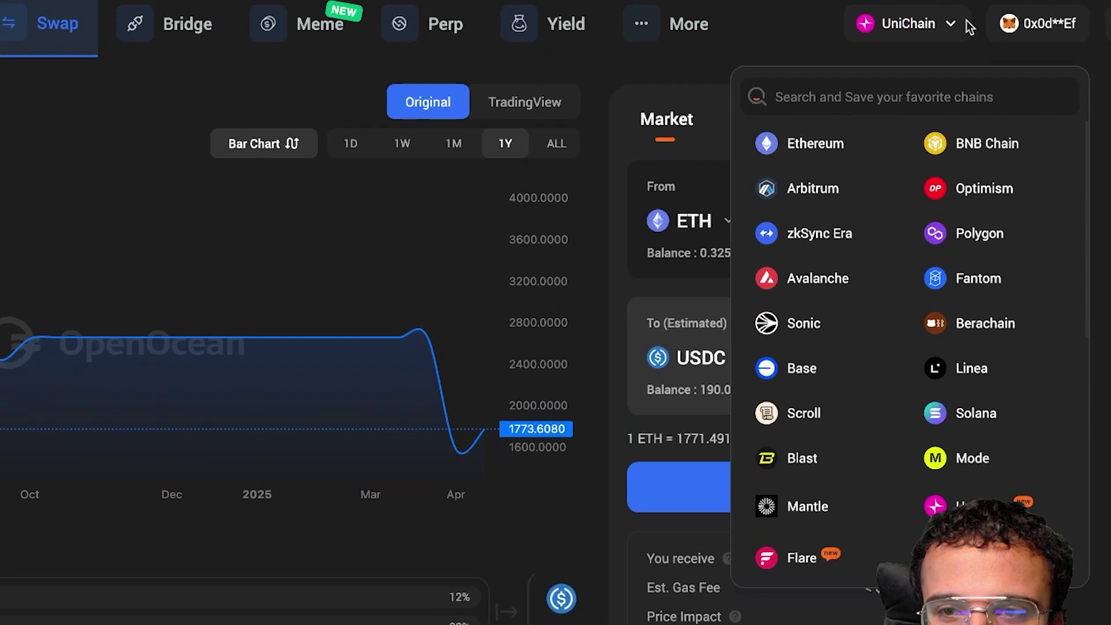
left_click(967, 19)
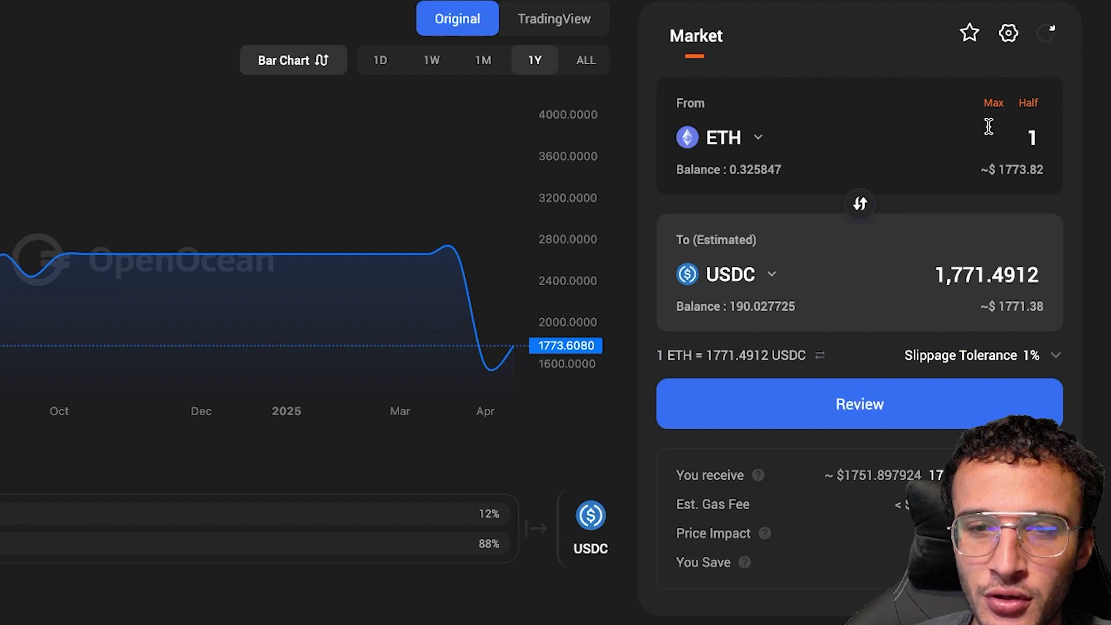
- Look through the tokens available to receive, keep USDC and set the amount to swap to 0.02 ETH
left_click(1035, 139)
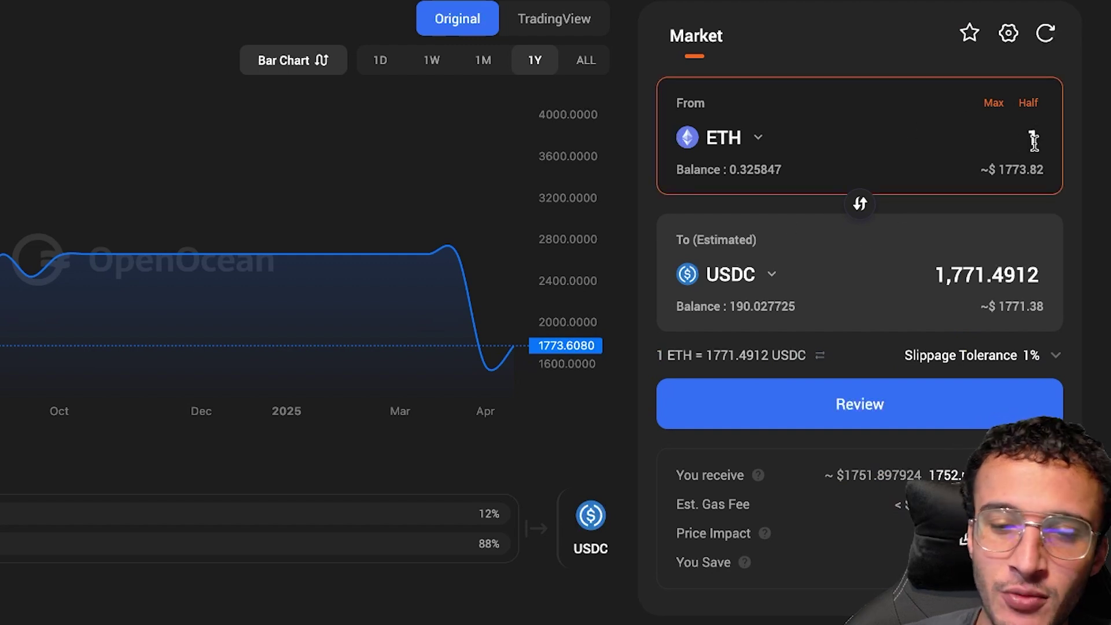
key("BackSpace")
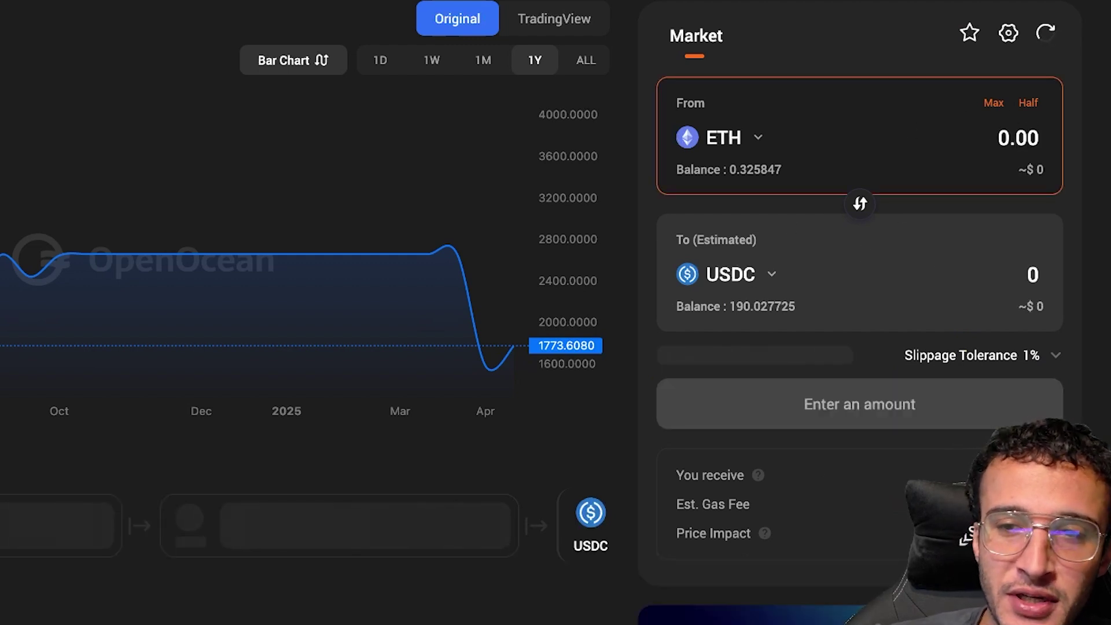
left_click(746, 273)
scroll(379, 328, "down", 2)
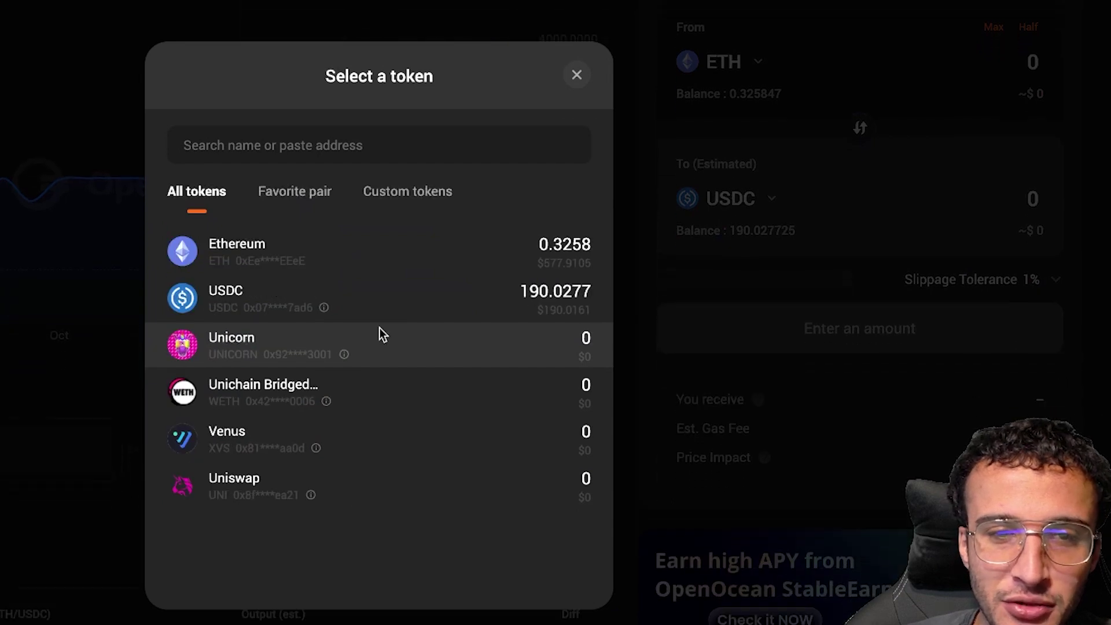
scroll(379, 328, "up", 2)
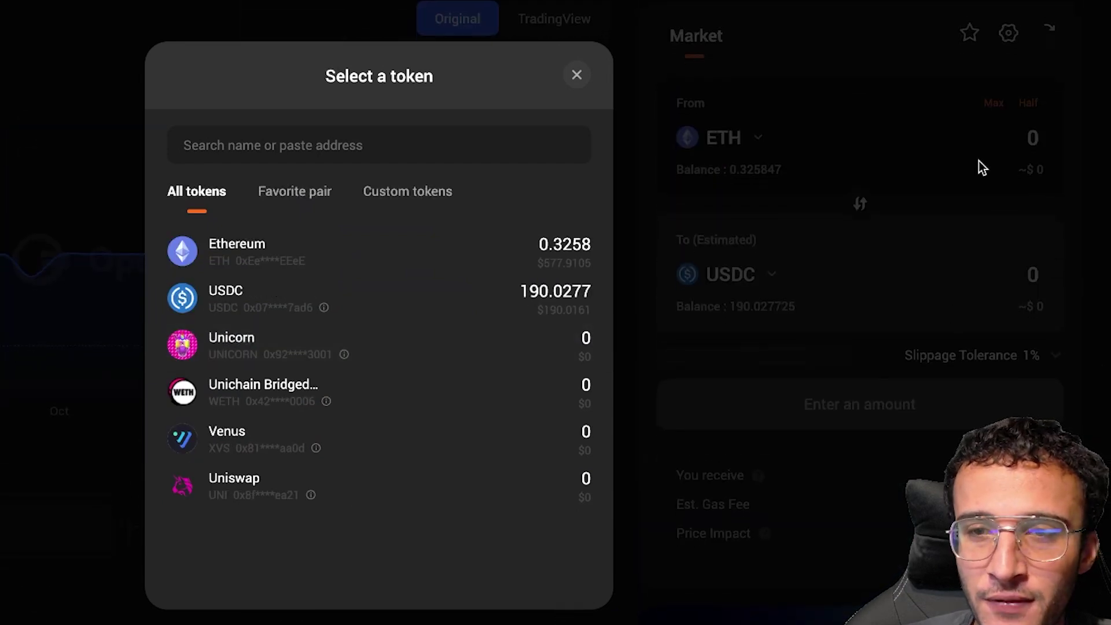
left_click(569, 75)
left_click(1034, 137)
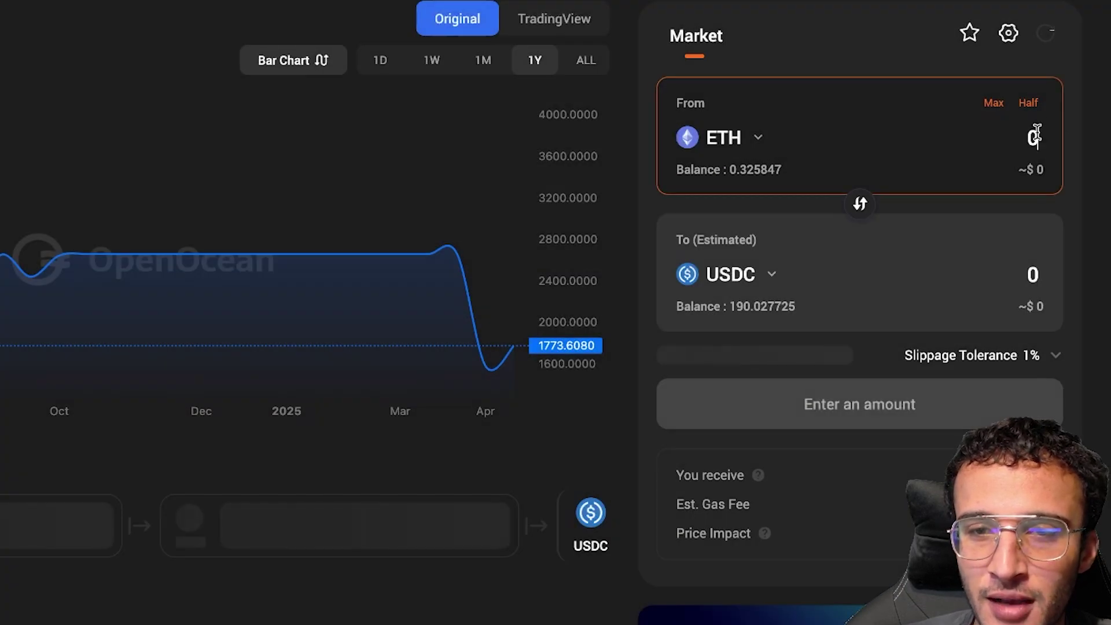
type("0.02")
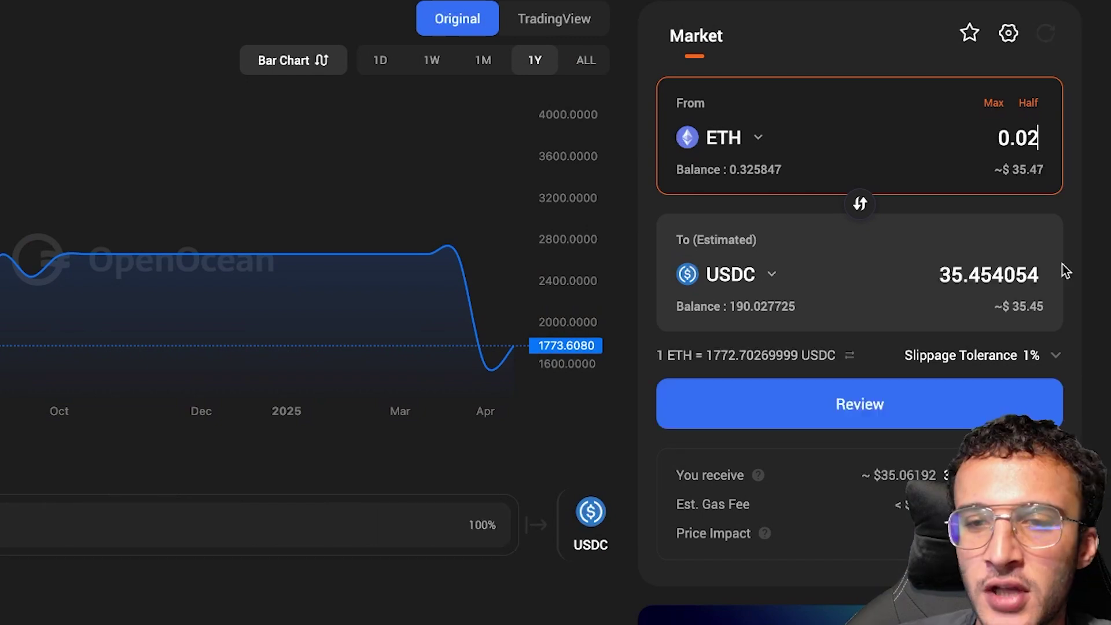
- Review and confirm the ETH to USDC swap, approve it in the wallet and close the transaction notice
left_click(932, 413)
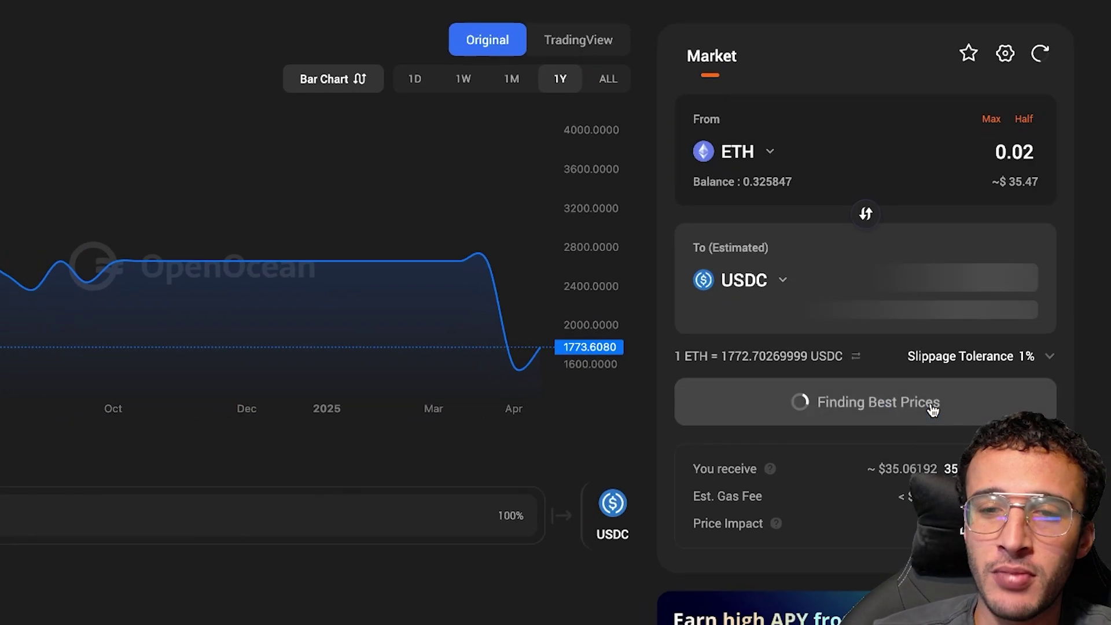
left_click(473, 529)
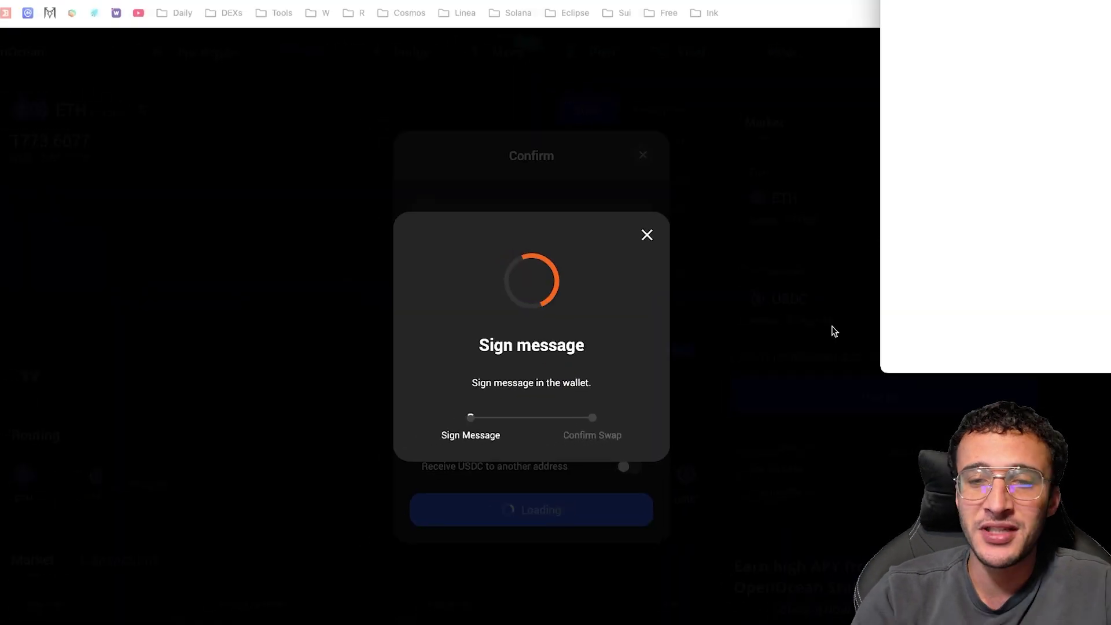
left_click(1054, 350)
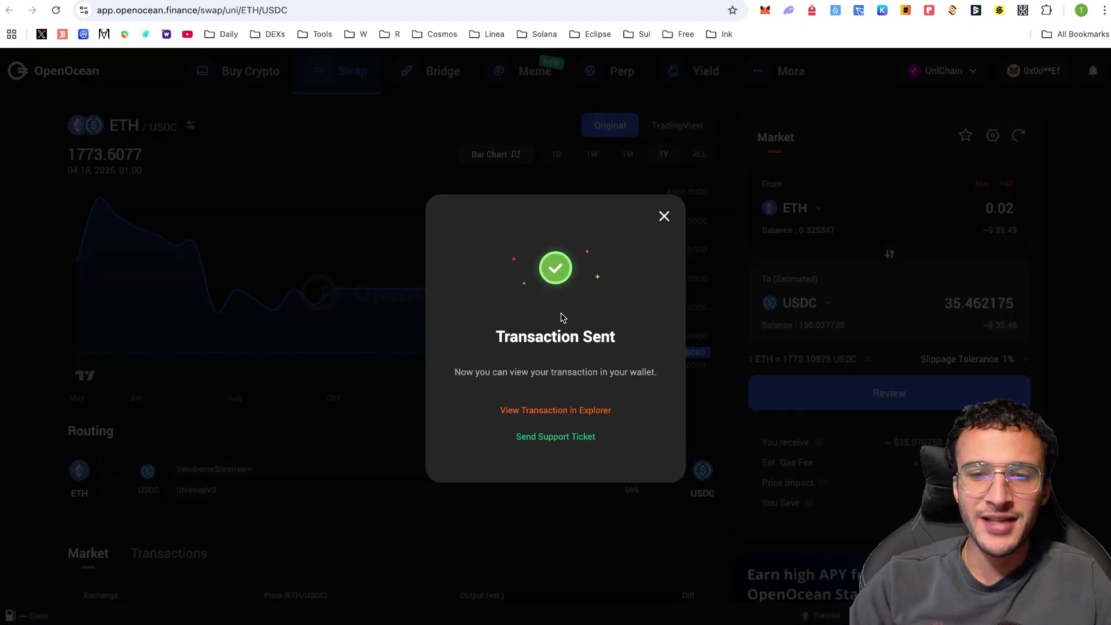
left_click(665, 221)
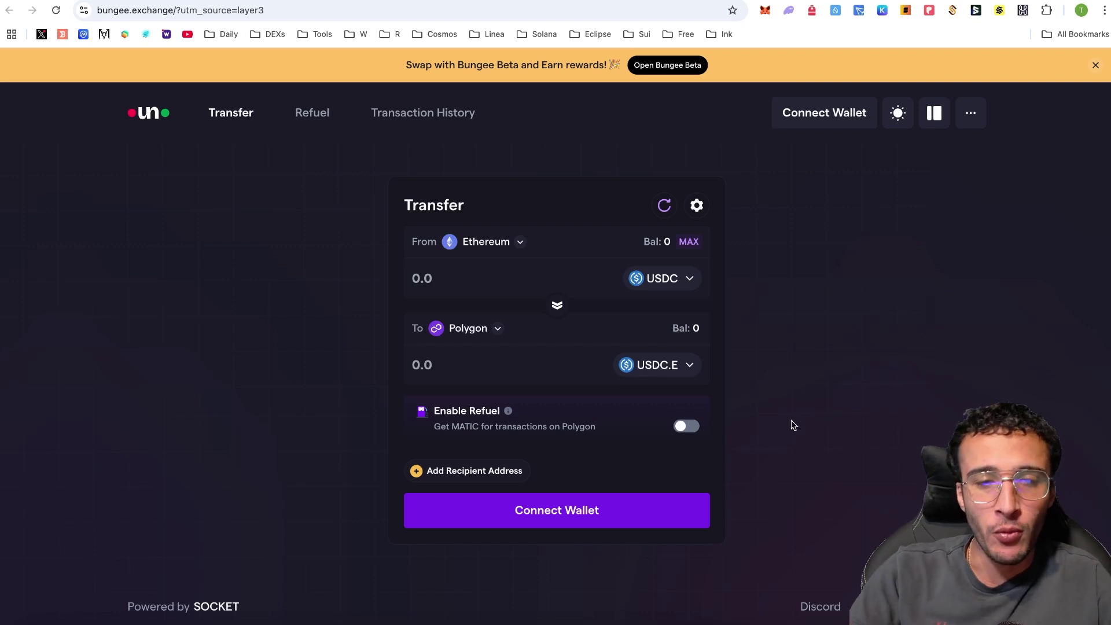
- Switch to Bungee, connect the wallet and set Unichain as both the source and the destination network
left_click(592, 513)
left_click(576, 266)
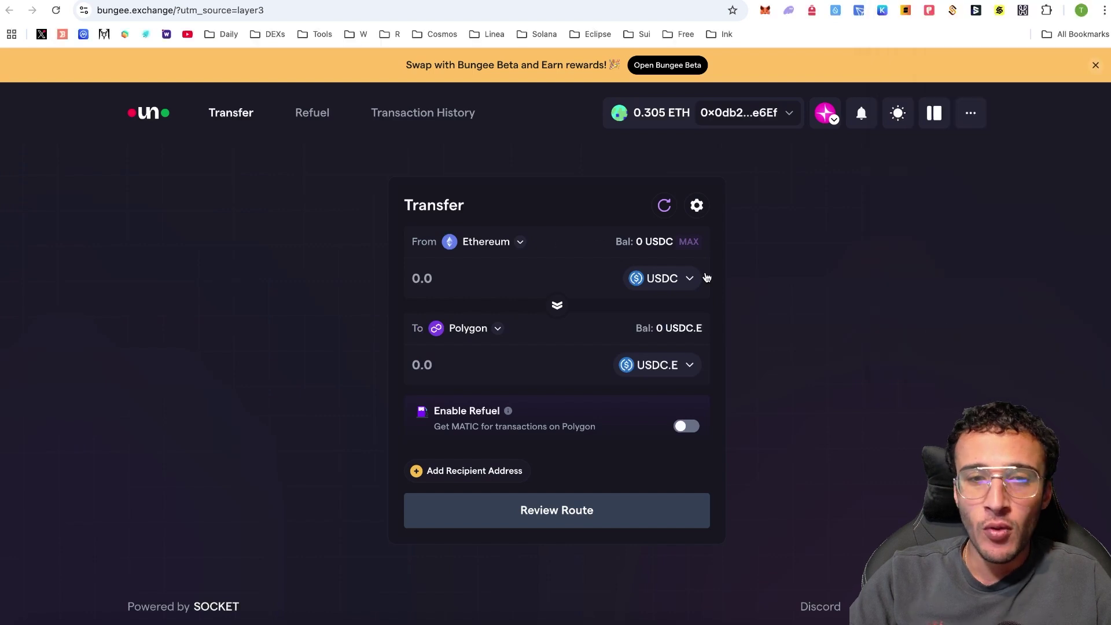
left_click(480, 243)
scroll(547, 360, "down", 5)
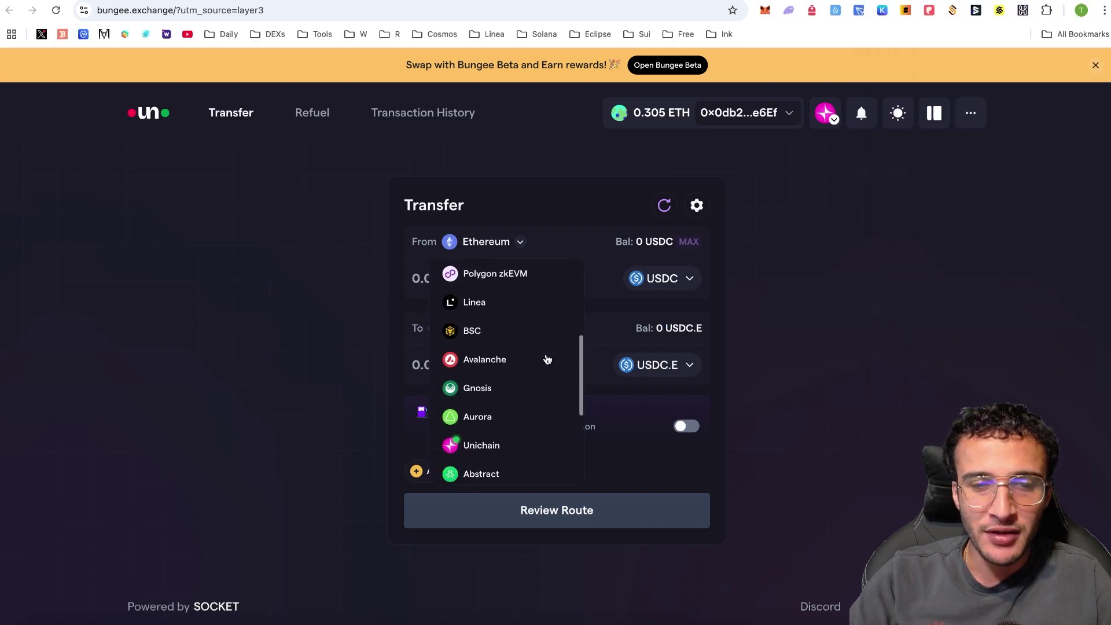
left_click(503, 314)
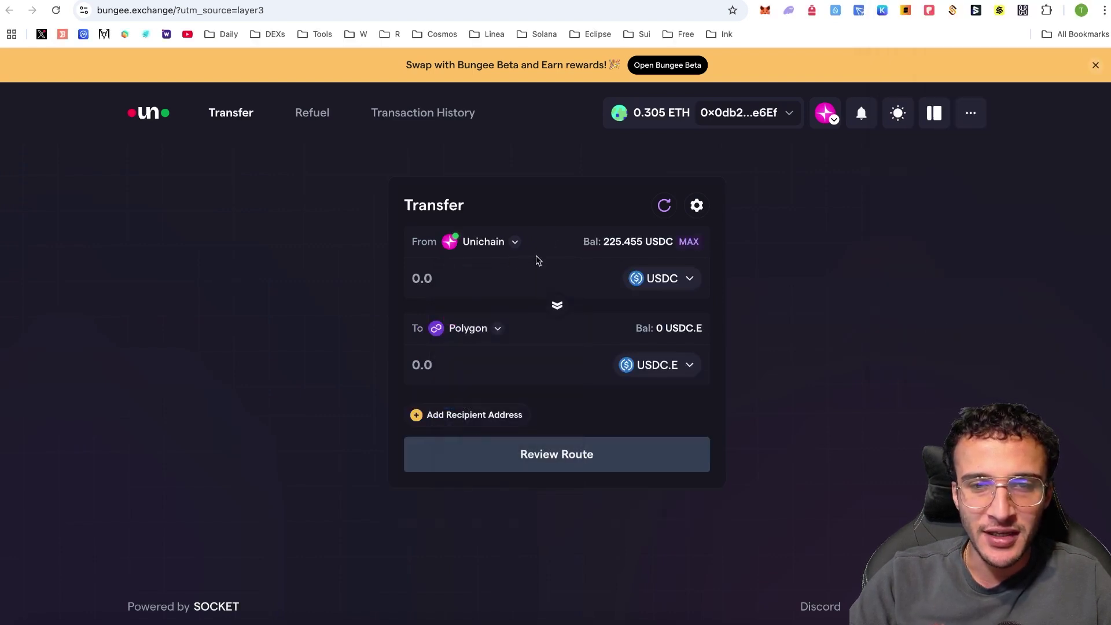
left_click(465, 329)
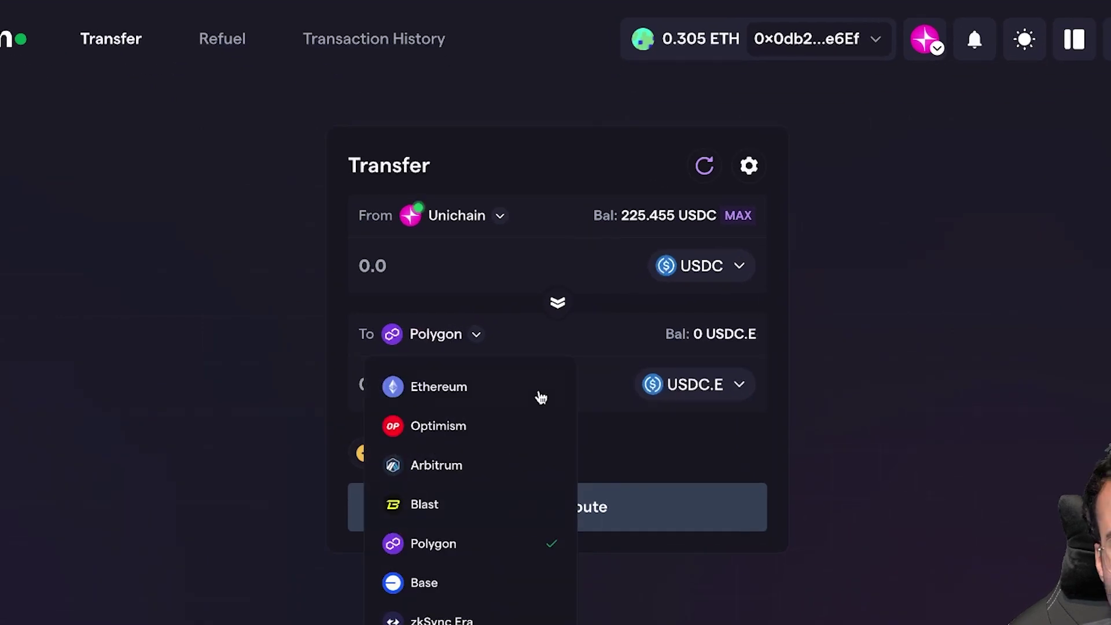
scroll(473, 455, "down", 7)
left_click(449, 501)
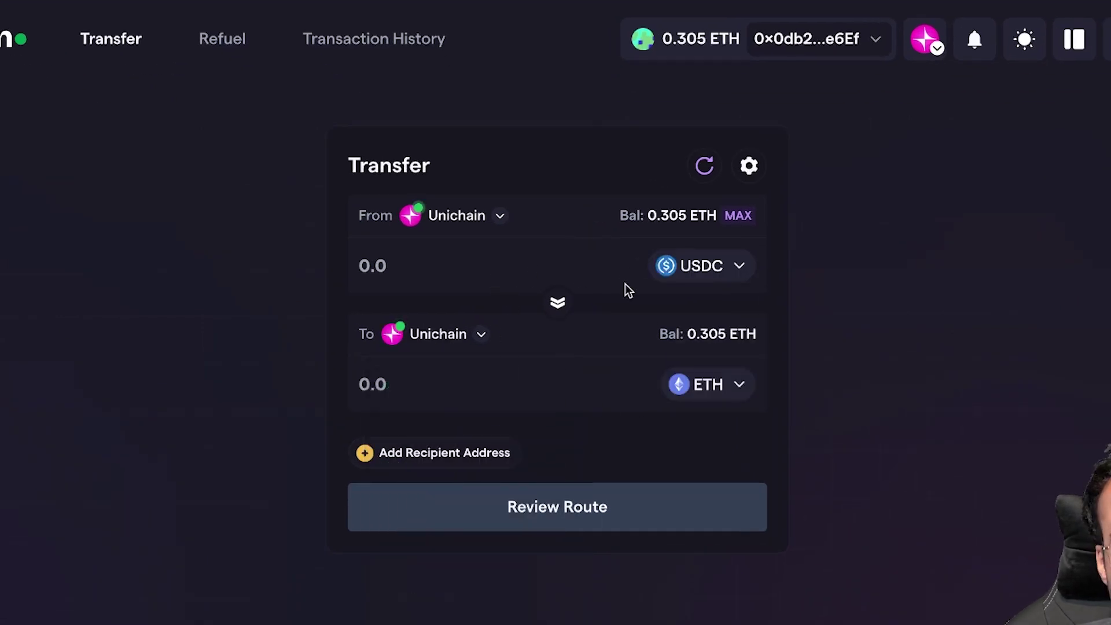
- Set up a swap of 0.07 ETH to USDC through the 0x route, review it and submit it to the wallet
left_click(514, 261)
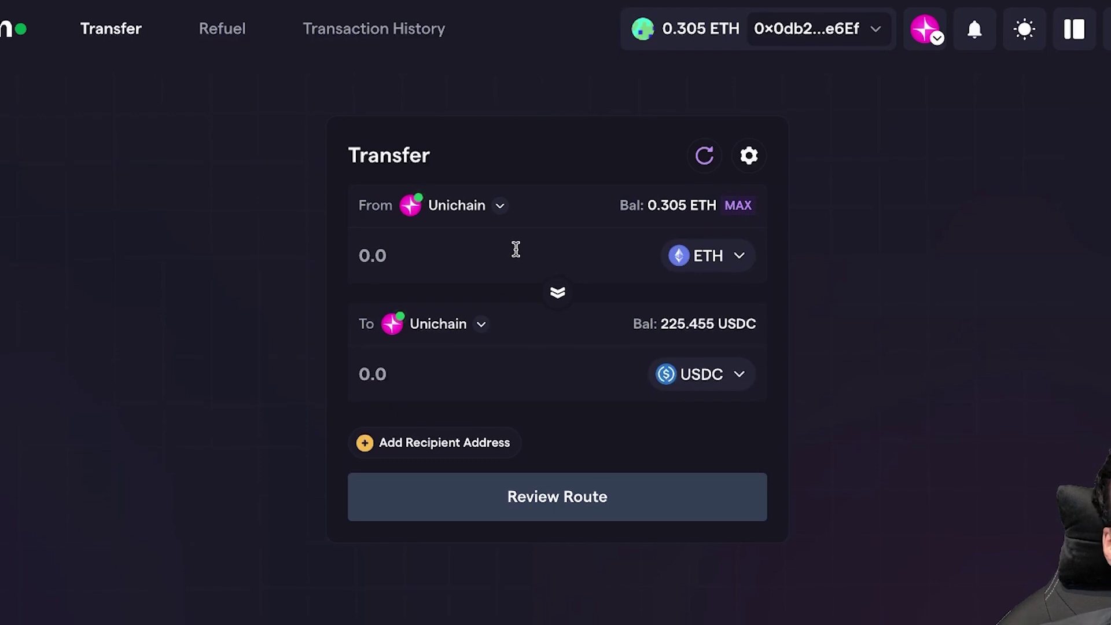
type("0.0")
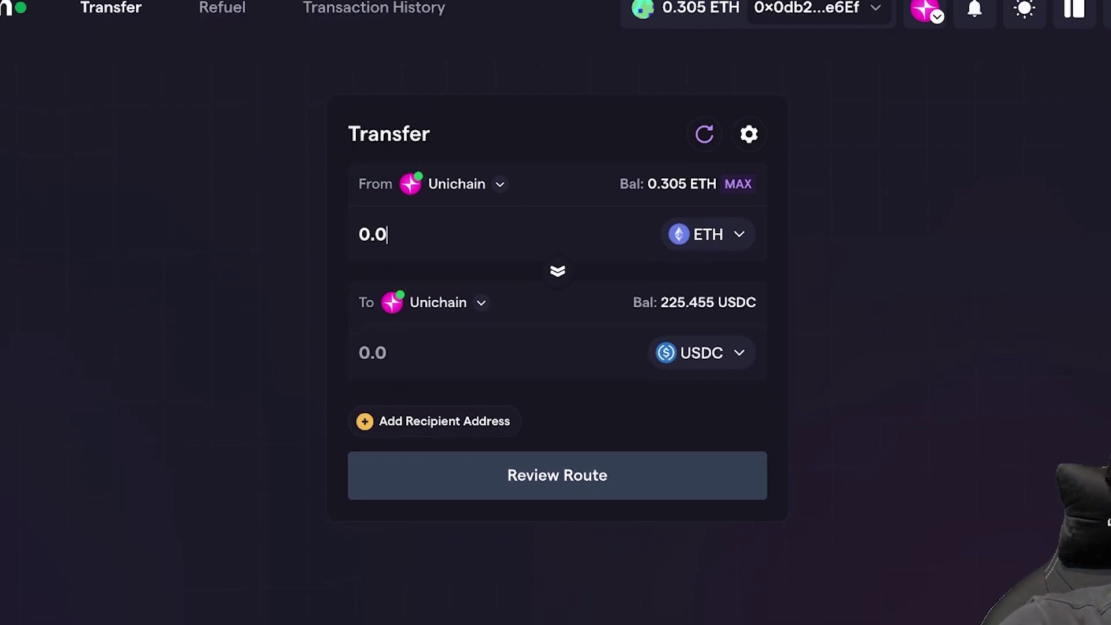
type("7")
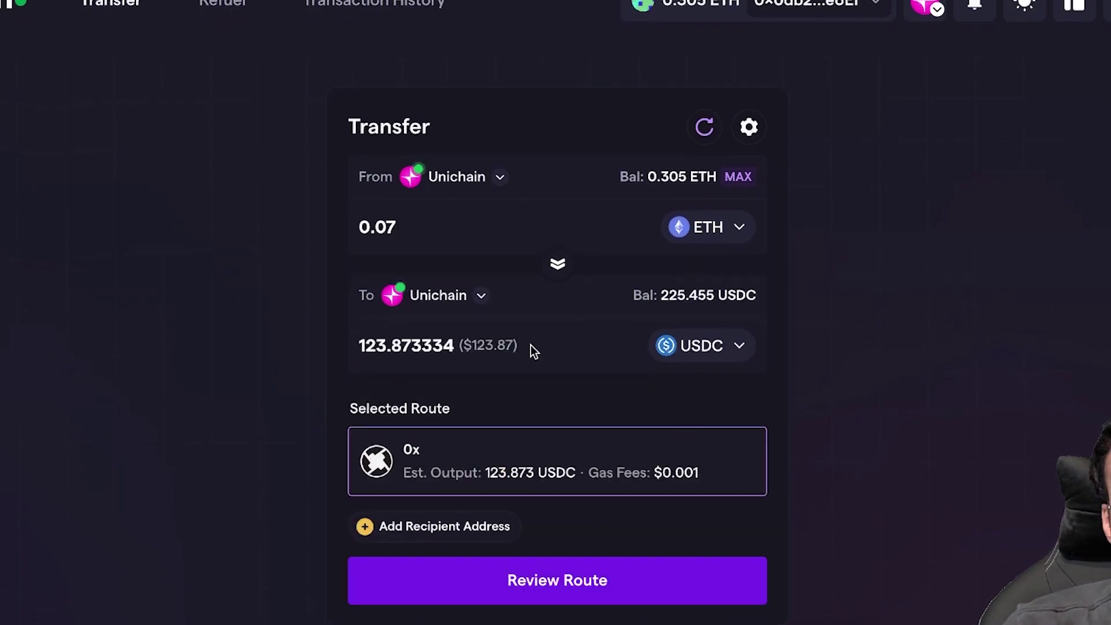
left_click(645, 592)
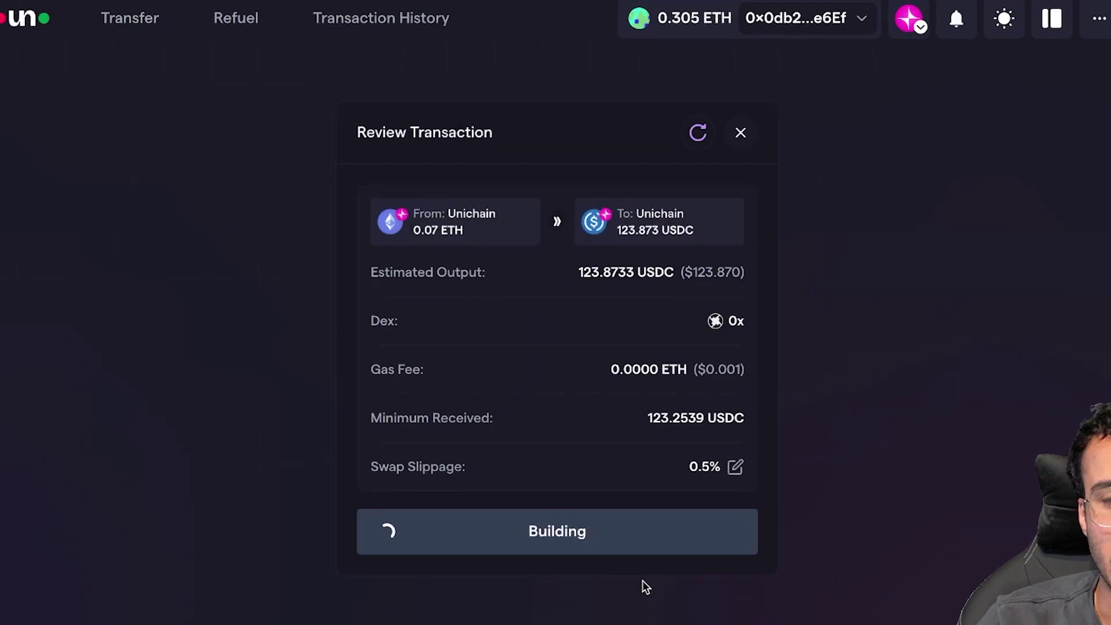
left_click(631, 537)
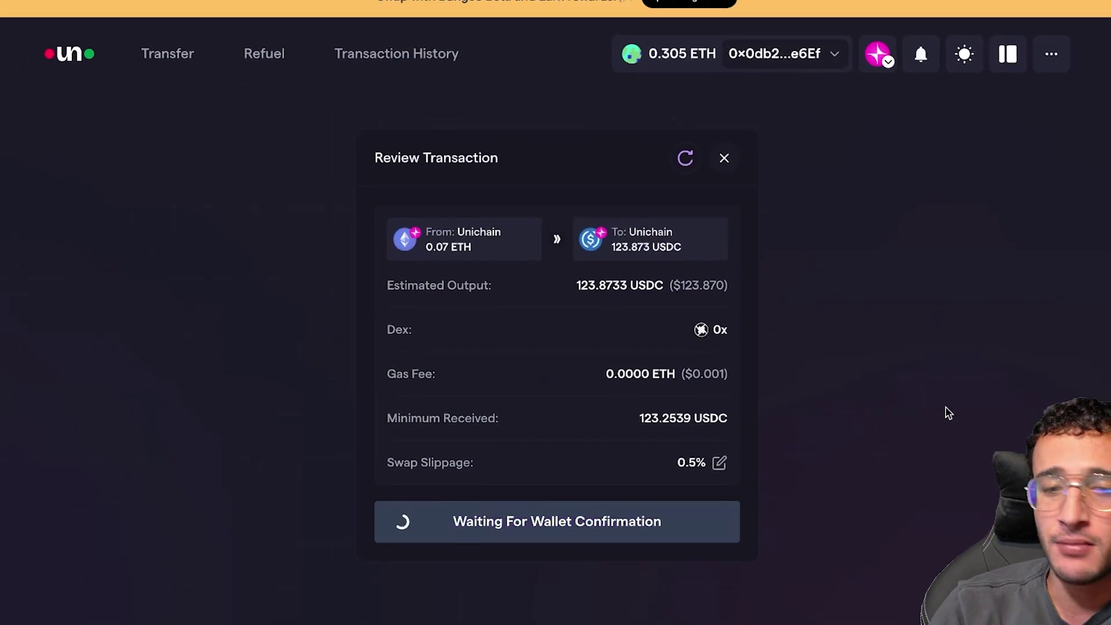
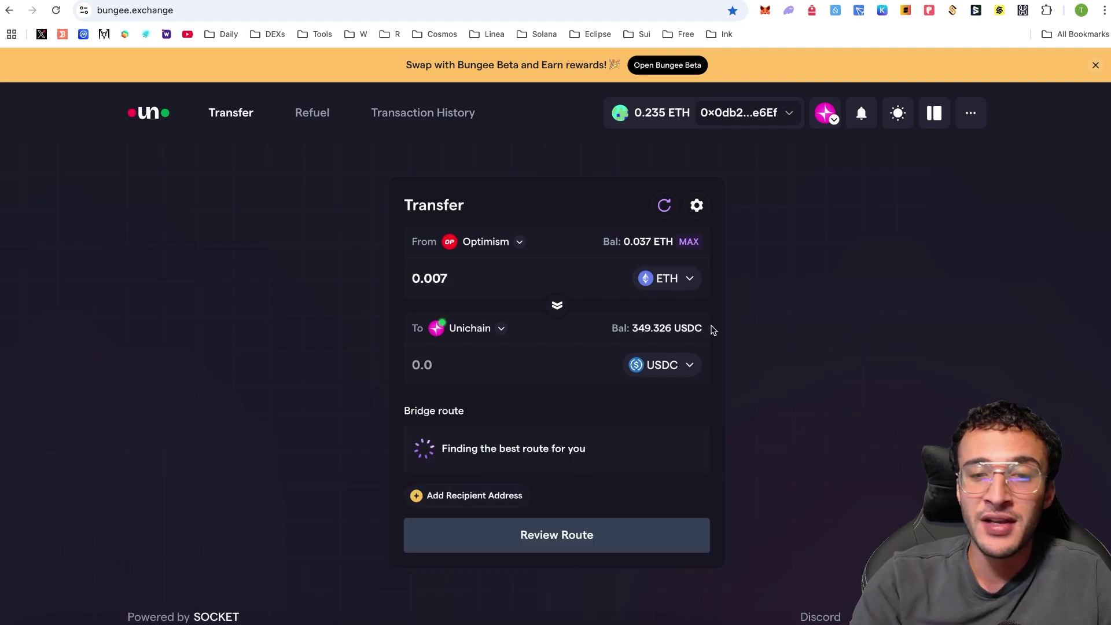
- Set ETH as the token received and bridge 0.007 ETH from Optimism to Unichain through Across, approving it in the wallet
left_click(663, 365)
left_click(549, 360)
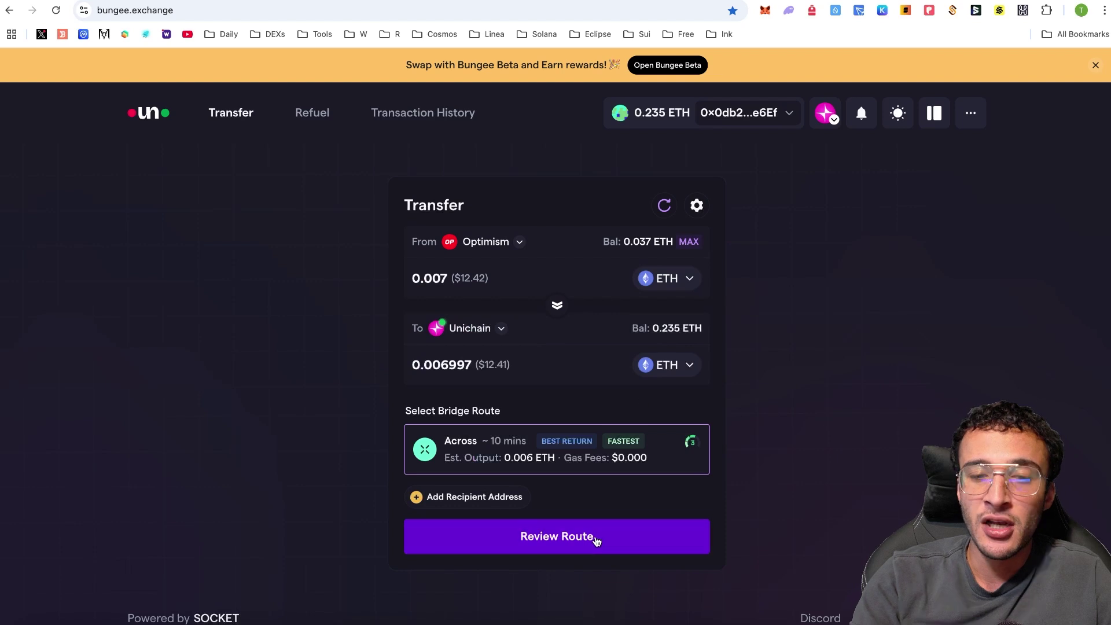
left_click(576, 543)
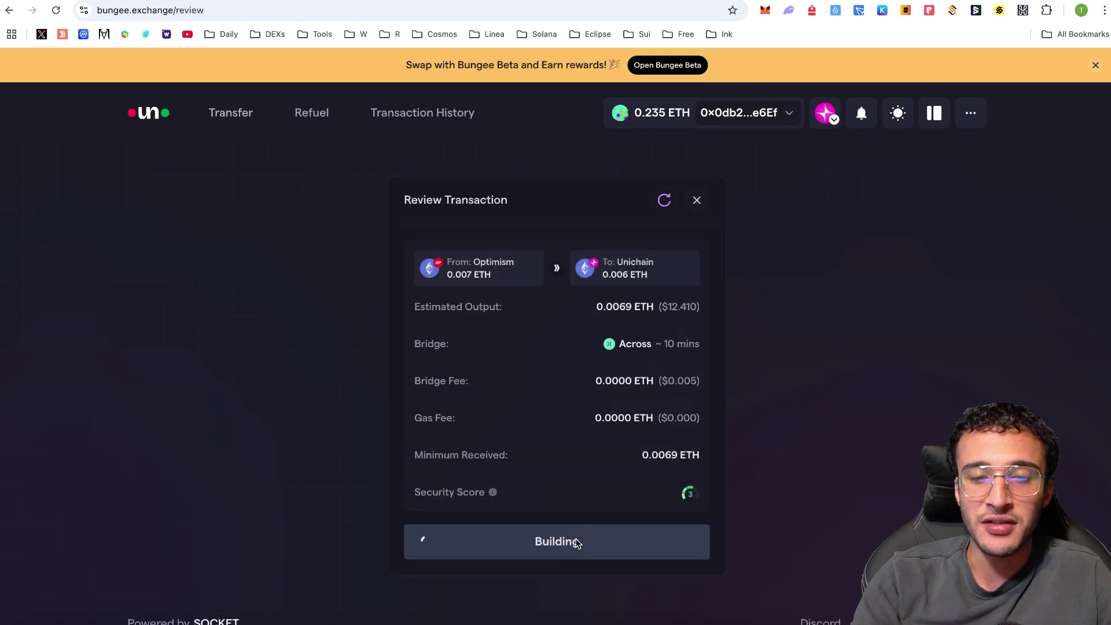
left_click(575, 542)
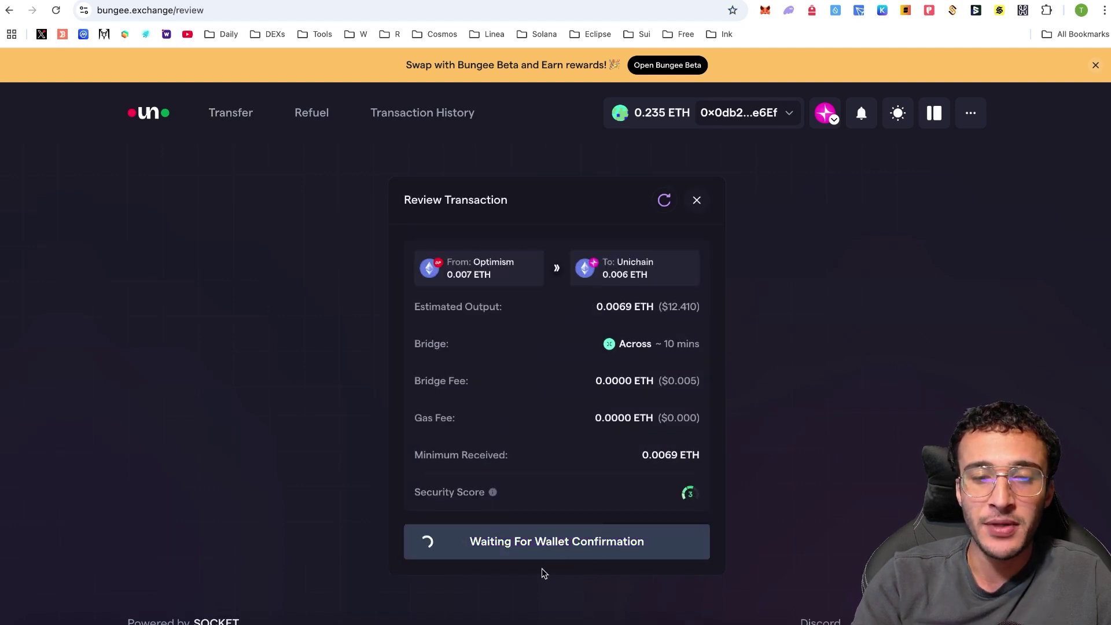
left_click(547, 547)
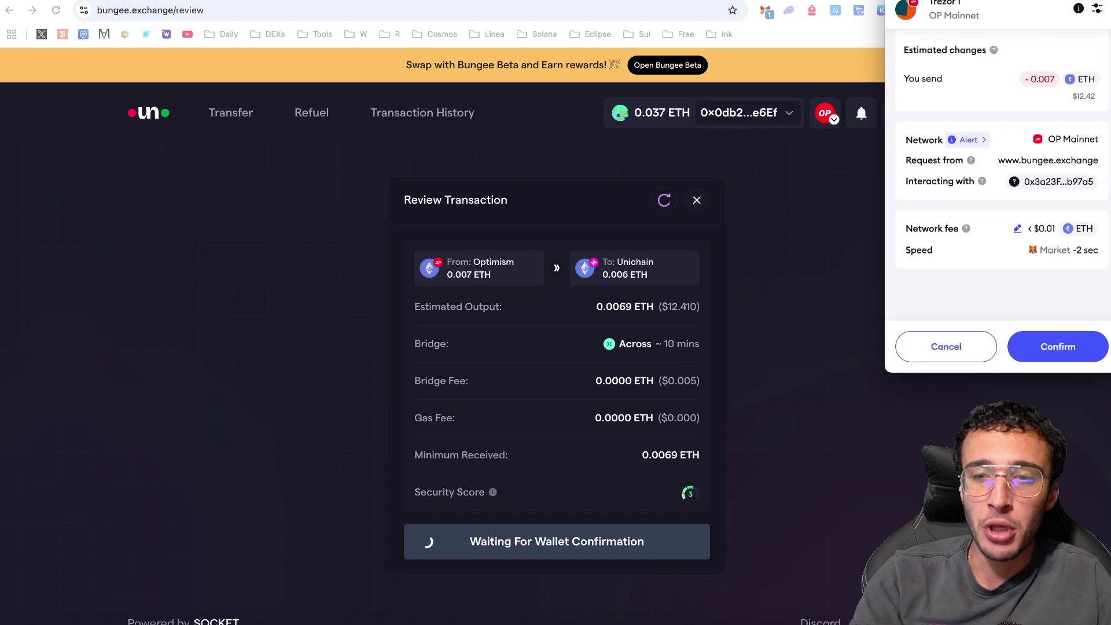
left_click(1078, 348)
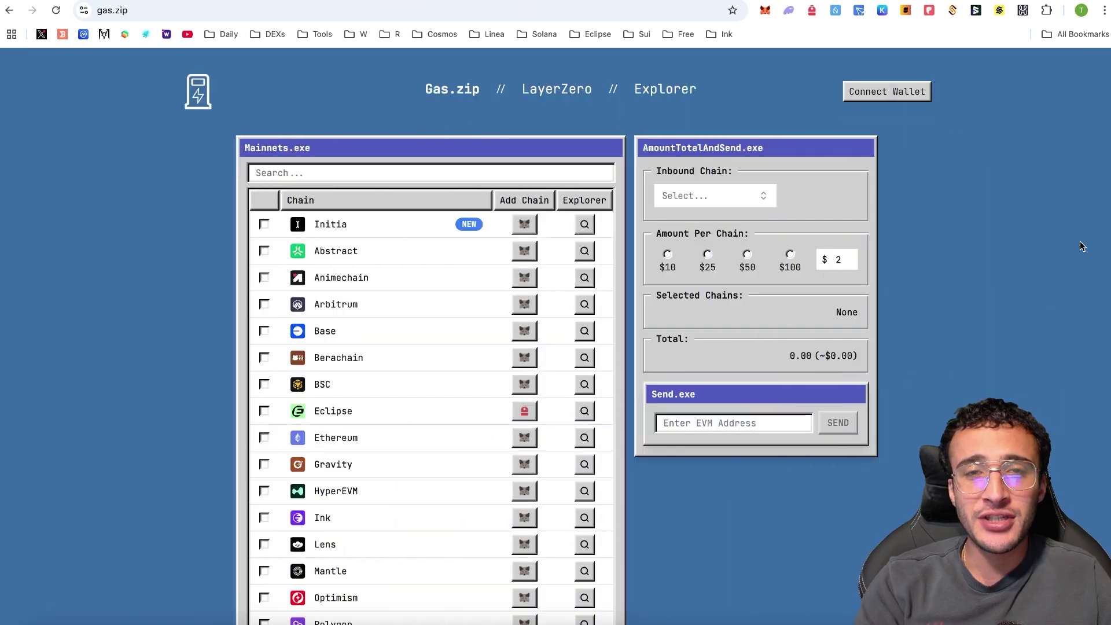
- Switch to Gas.zip and connect the MetaMask wallet
left_click(887, 91)
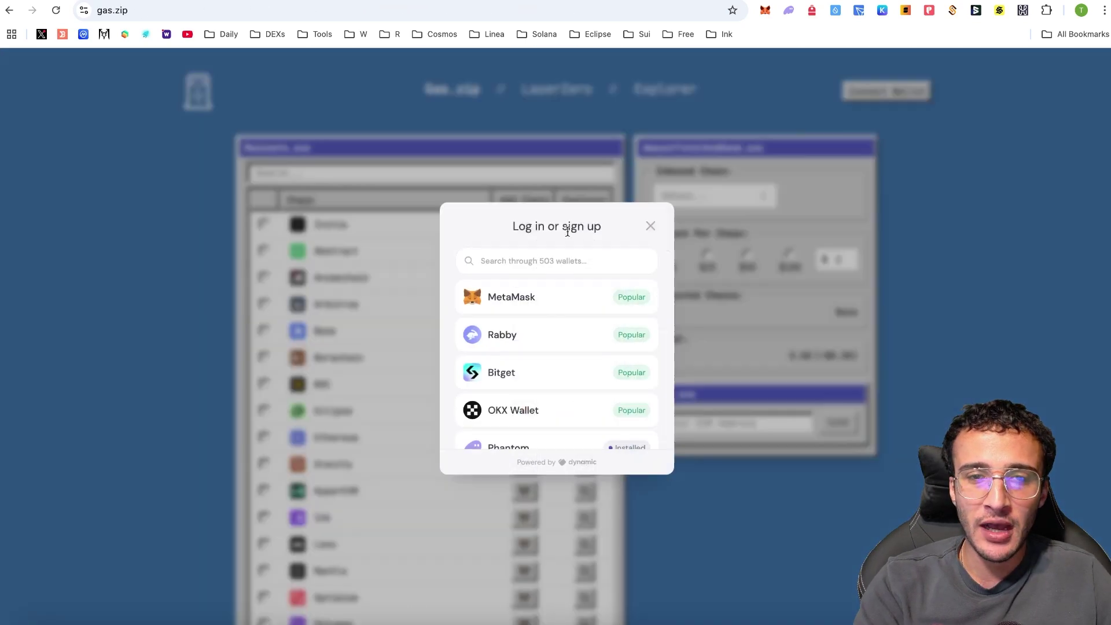
left_click(508, 304)
left_click(1052, 347)
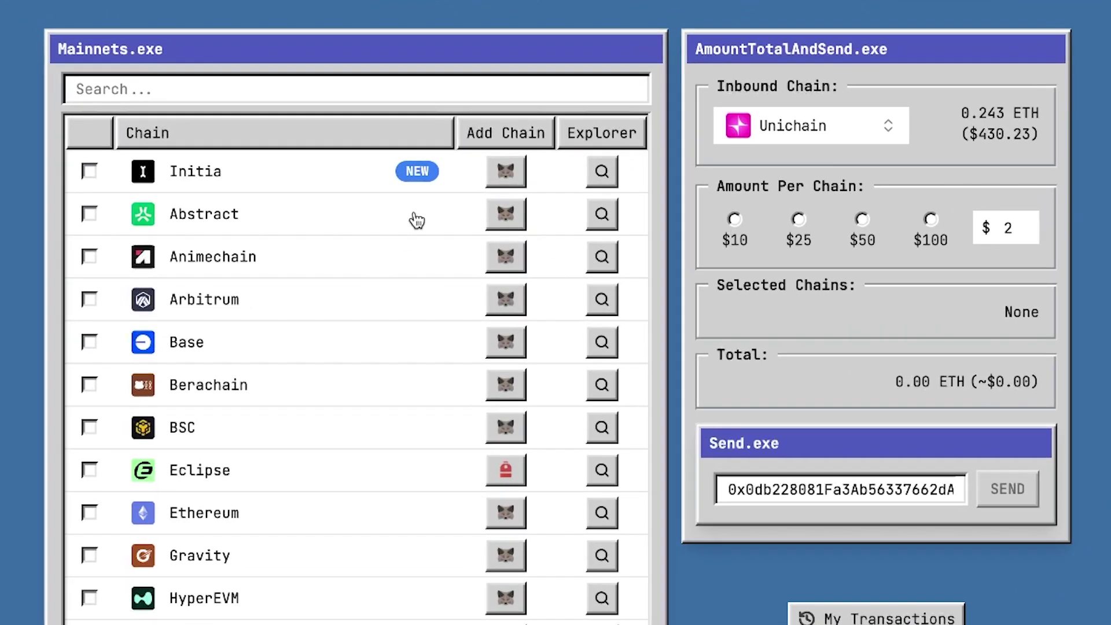
- Select Base, Arbitrum, Optimism and Soneium as the chains to receive gas from Unichain
scroll(416, 221, "down", 1)
left_click(210, 317)
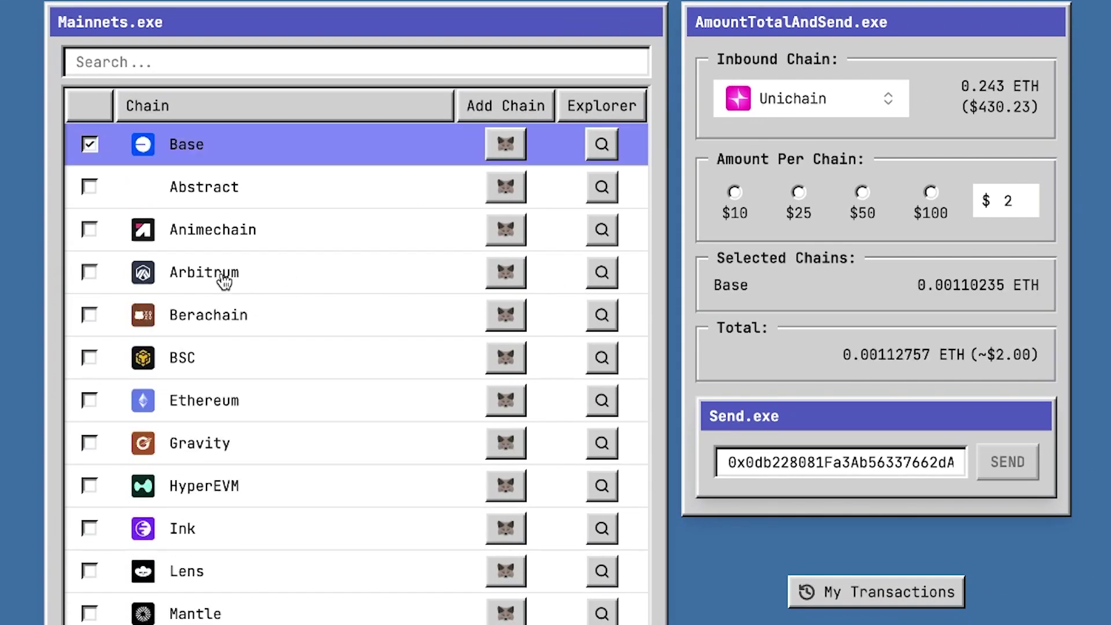
left_click(224, 280)
left_click(370, 624)
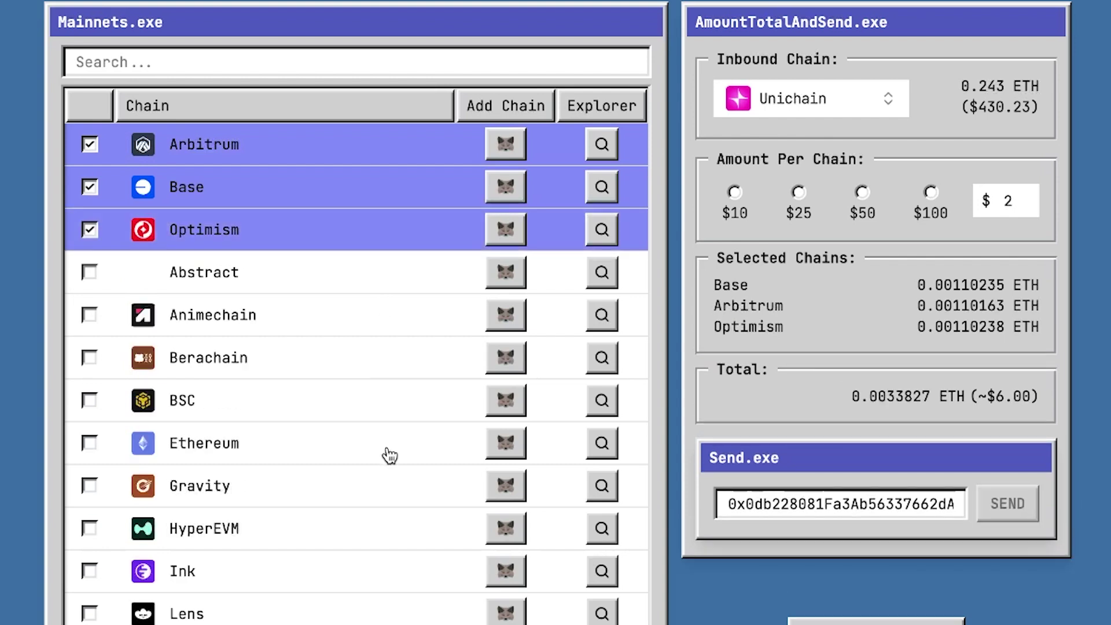
scroll(389, 454, "down", 3)
left_click(382, 624)
scroll(405, 289, "up", 4)
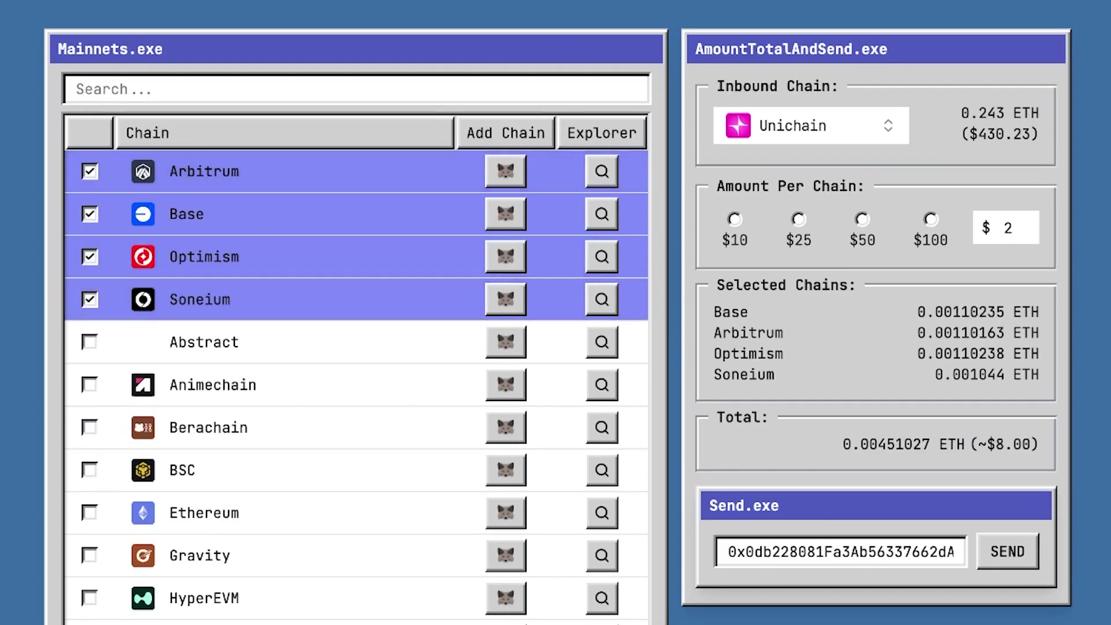
- Set the amount per chain to $5, send the gas and approve the transfer in the wallet
type("5")
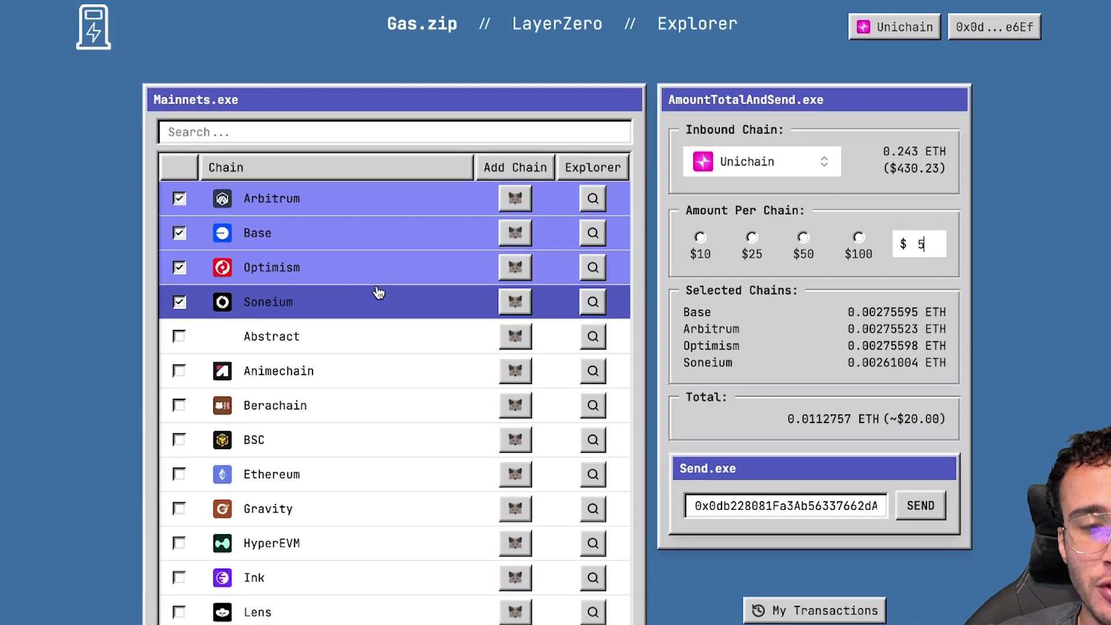
scroll(434, 384, "down", 2)
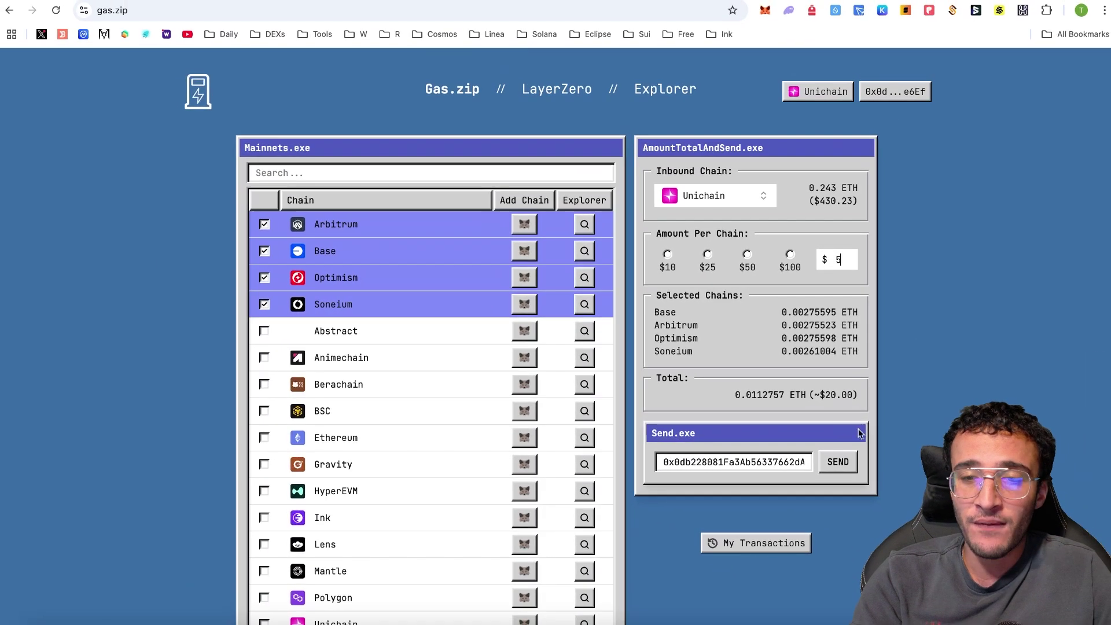
left_click(839, 463)
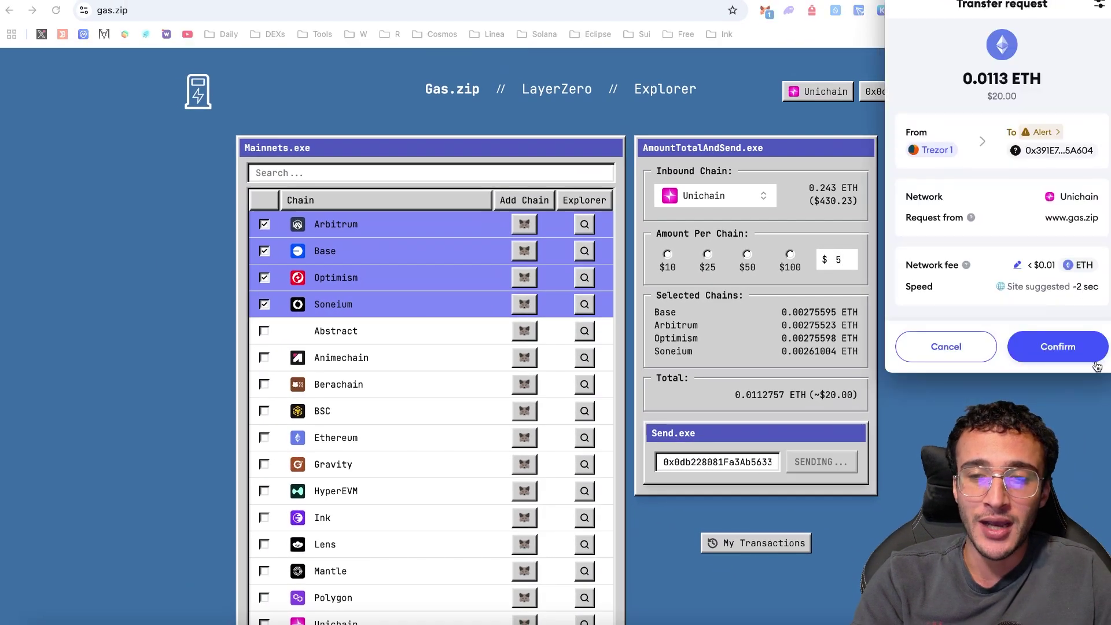
left_click(1087, 356)
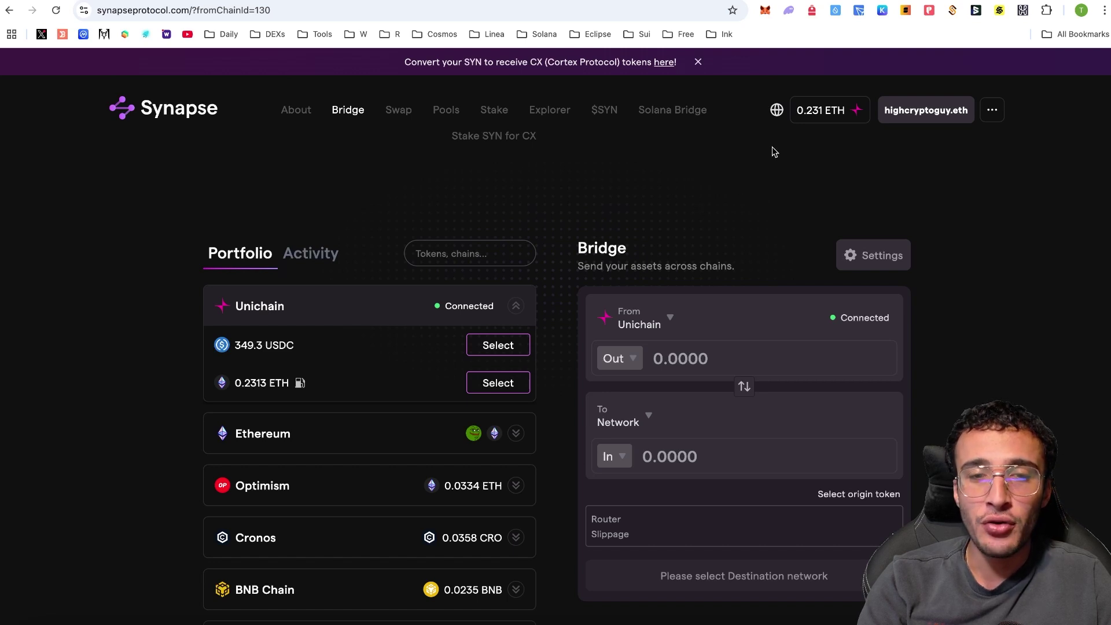
- Switch to Synapse, check its swap page and set the bridge direction from Base to Unichain
left_click(398, 112)
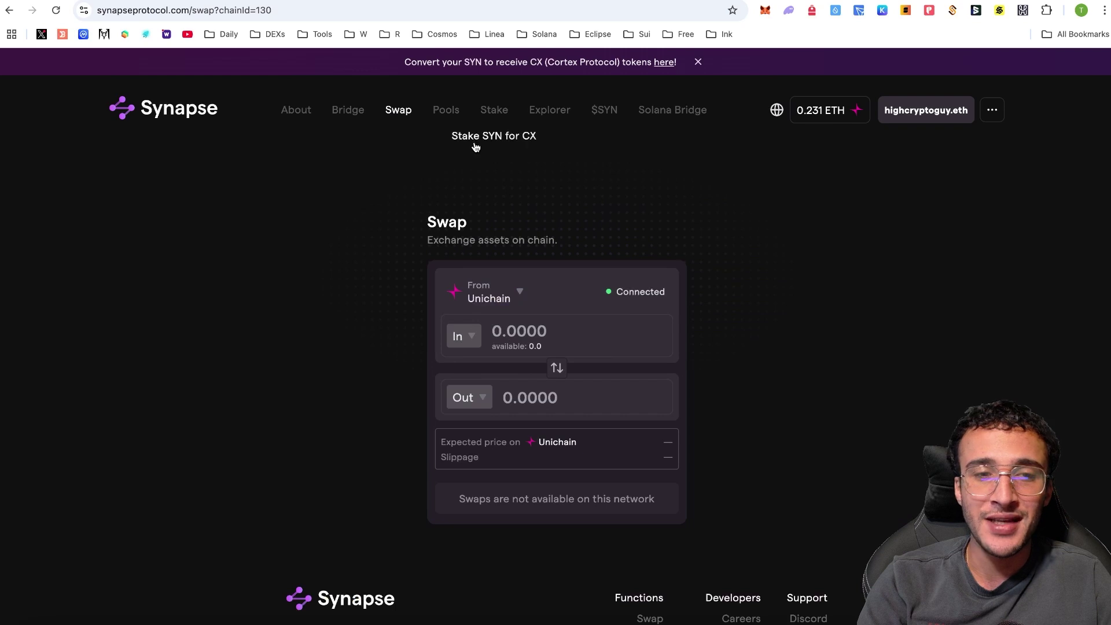
left_click(371, 114)
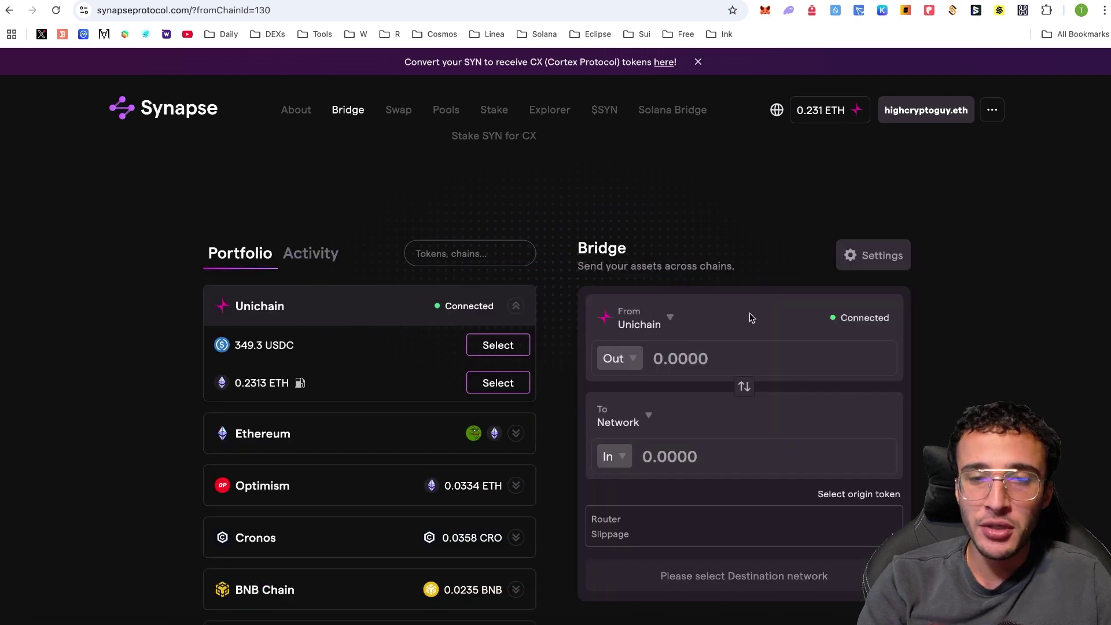
left_click(745, 386)
left_click(638, 321)
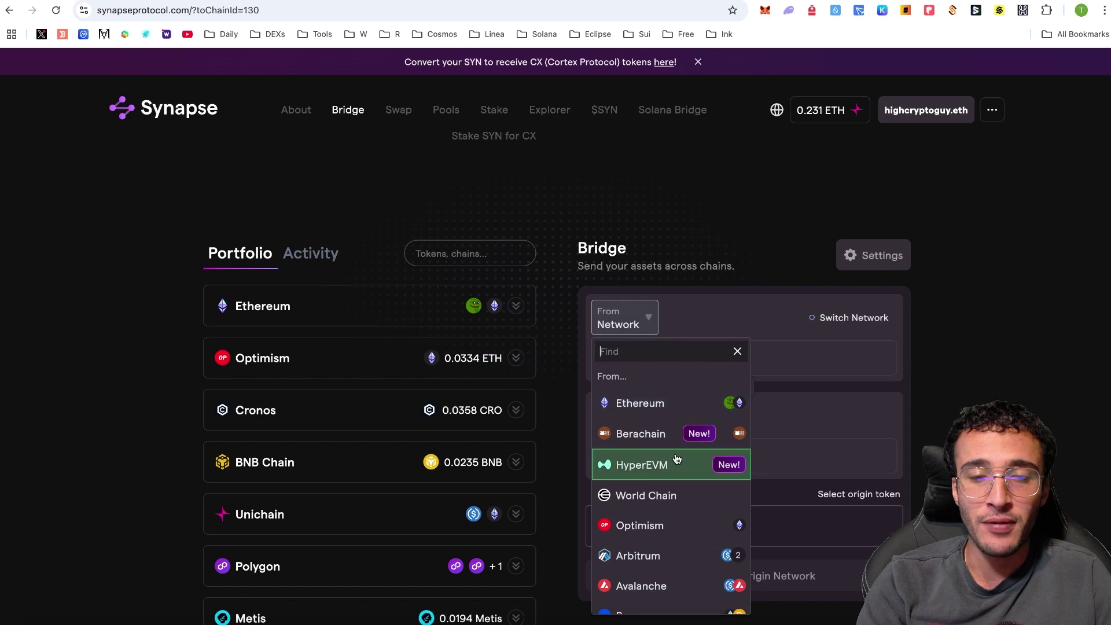
scroll(677, 459, "down", 2)
left_click(723, 548)
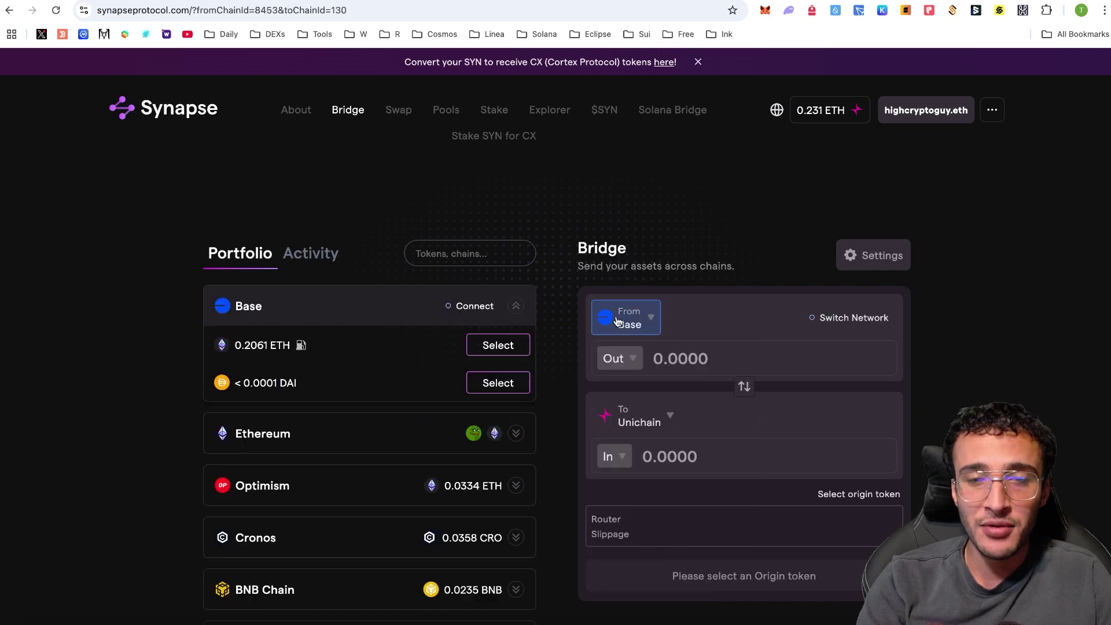
- Choose ETH as the token to send from Base and set the bridge amount to 0.04
left_click(618, 358)
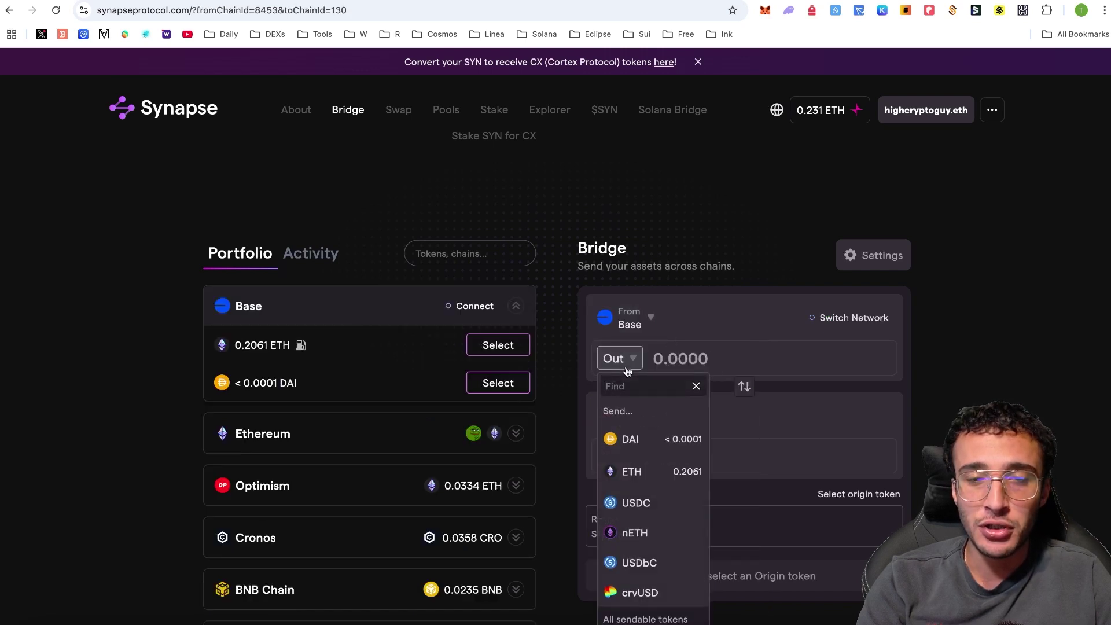
left_click(668, 468)
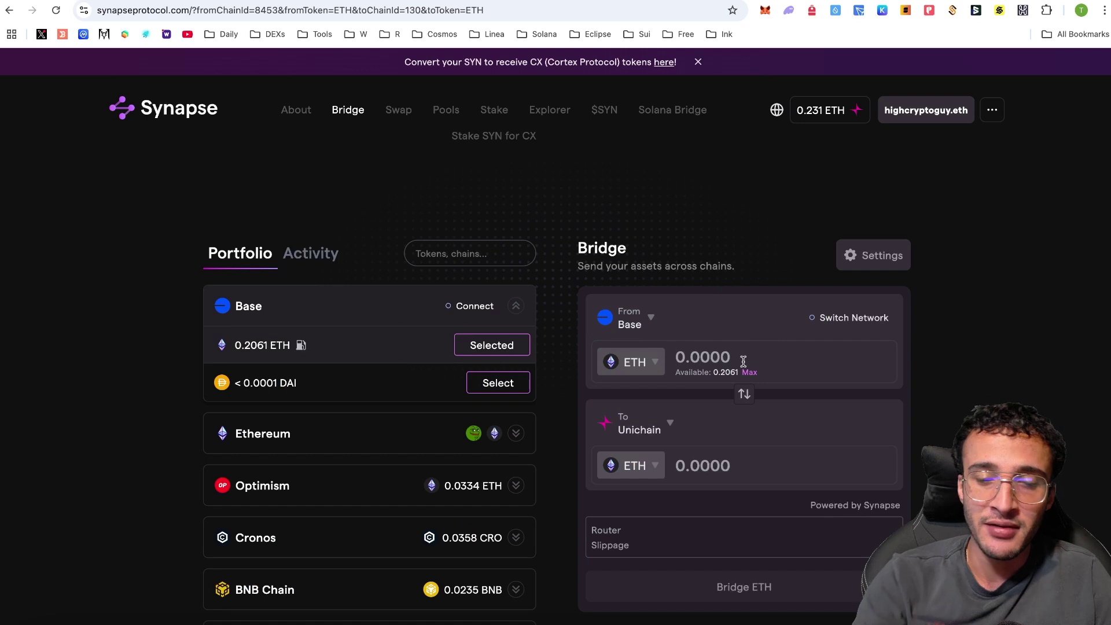
type("0.04")
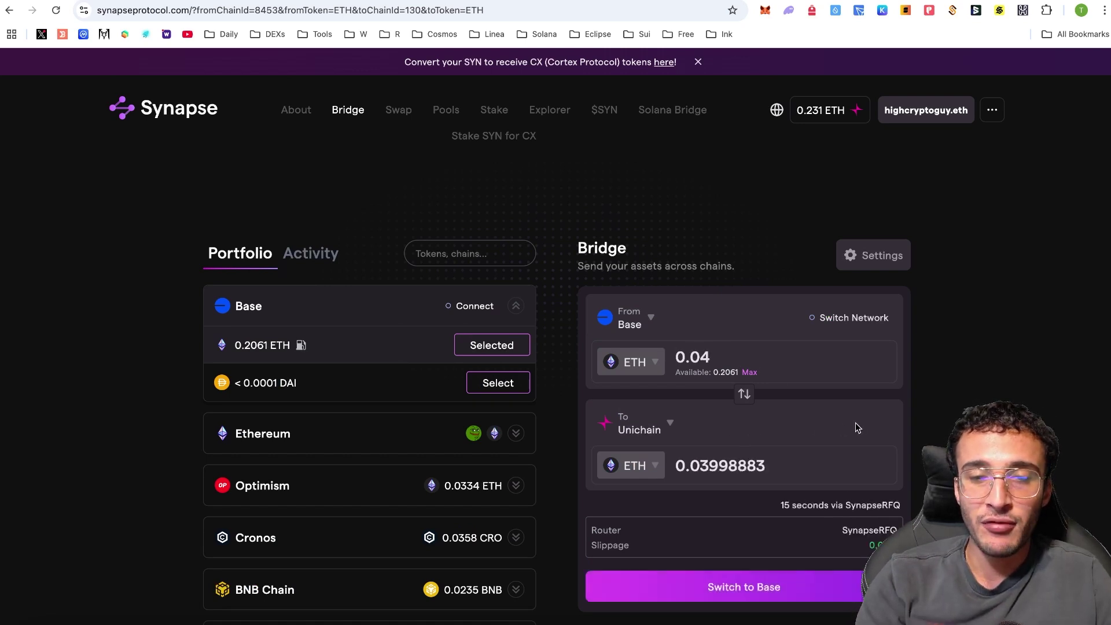
- Switch the wallet network to Base, bridge the ETH to Unichain and confirm the transaction in the wallet
scroll(855, 422, "down", 2)
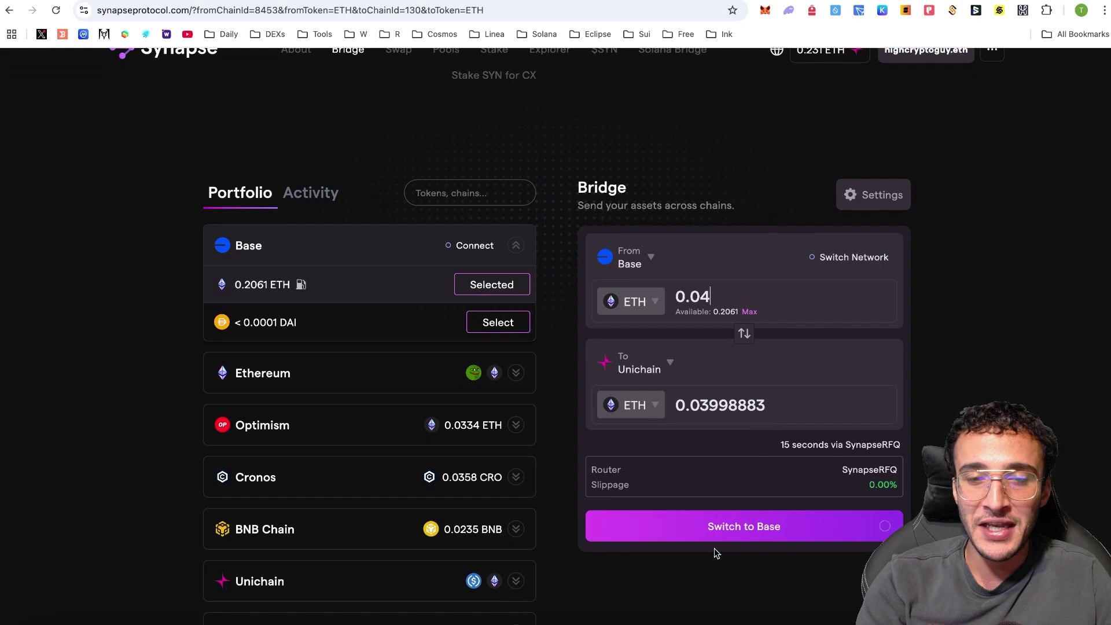
left_click(747, 539)
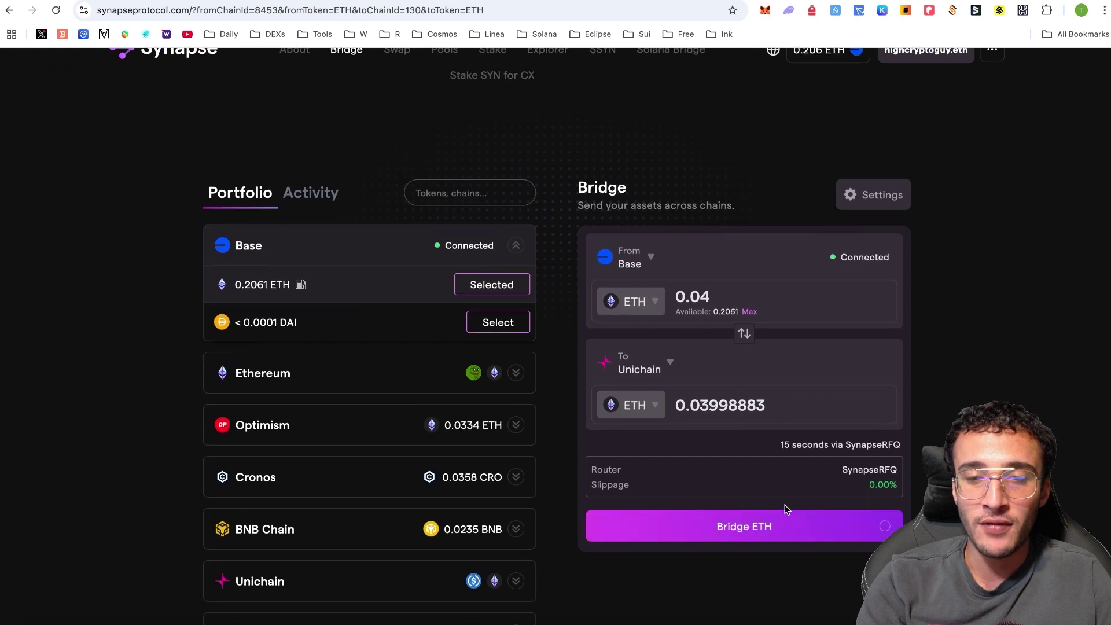
left_click(758, 529)
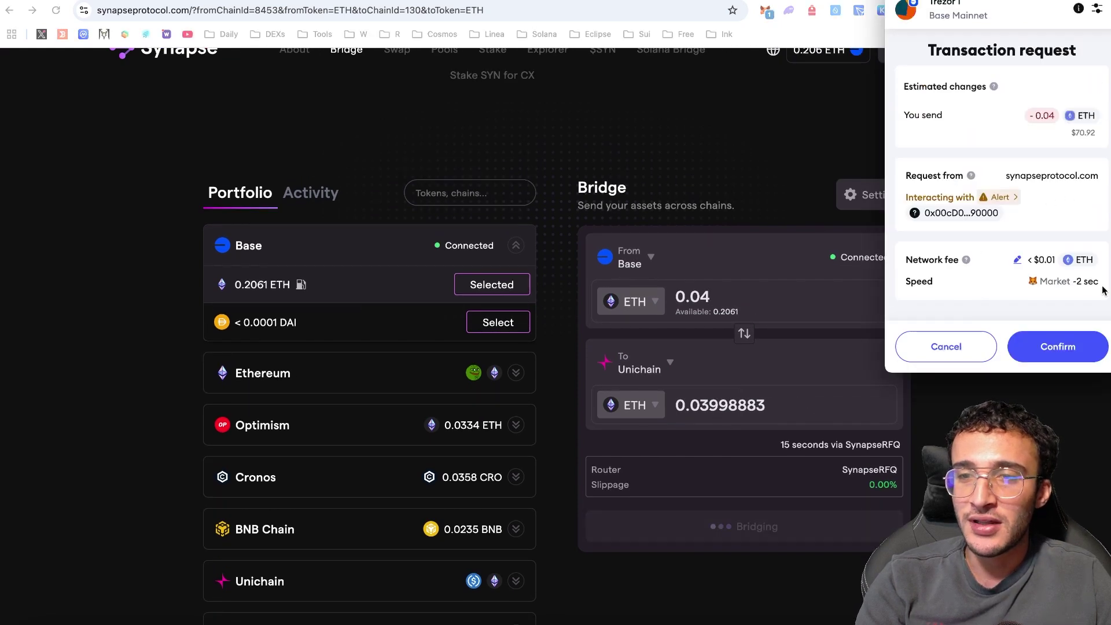
left_click(1058, 346)
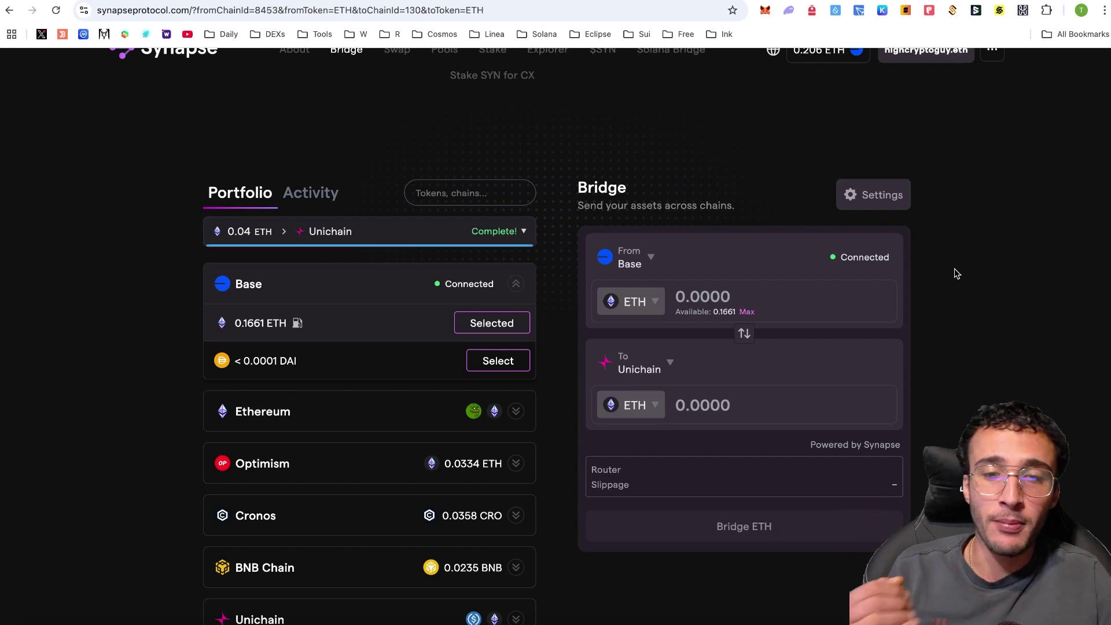
scroll(840, 217, "up", 2)
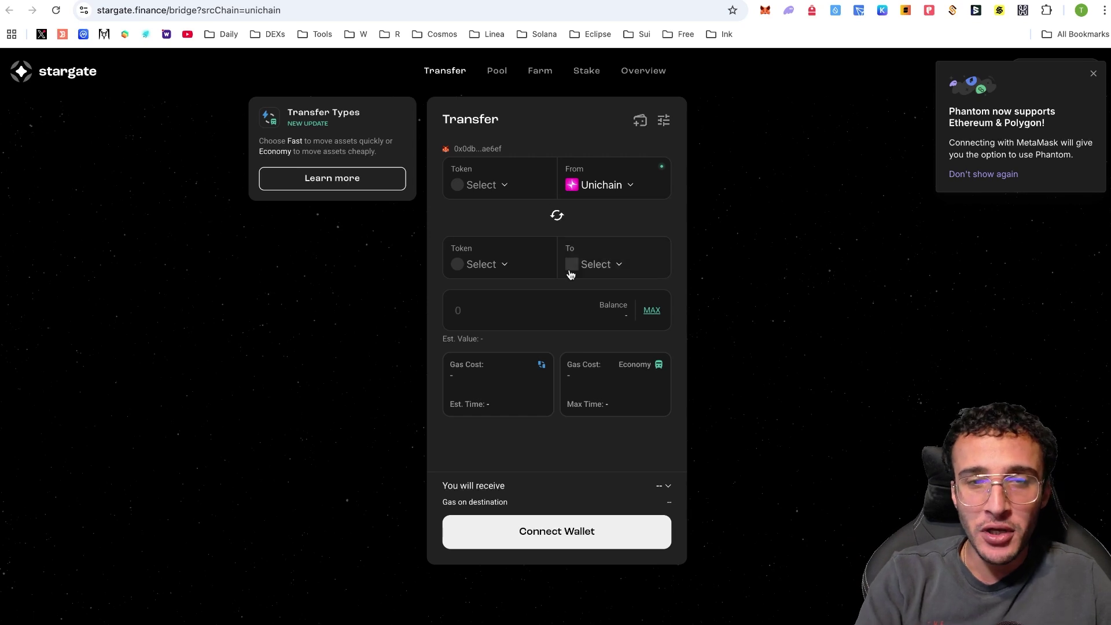
- Switch to Stargate and set the transfer source to USD₮0 on Unichain
left_click(614, 192)
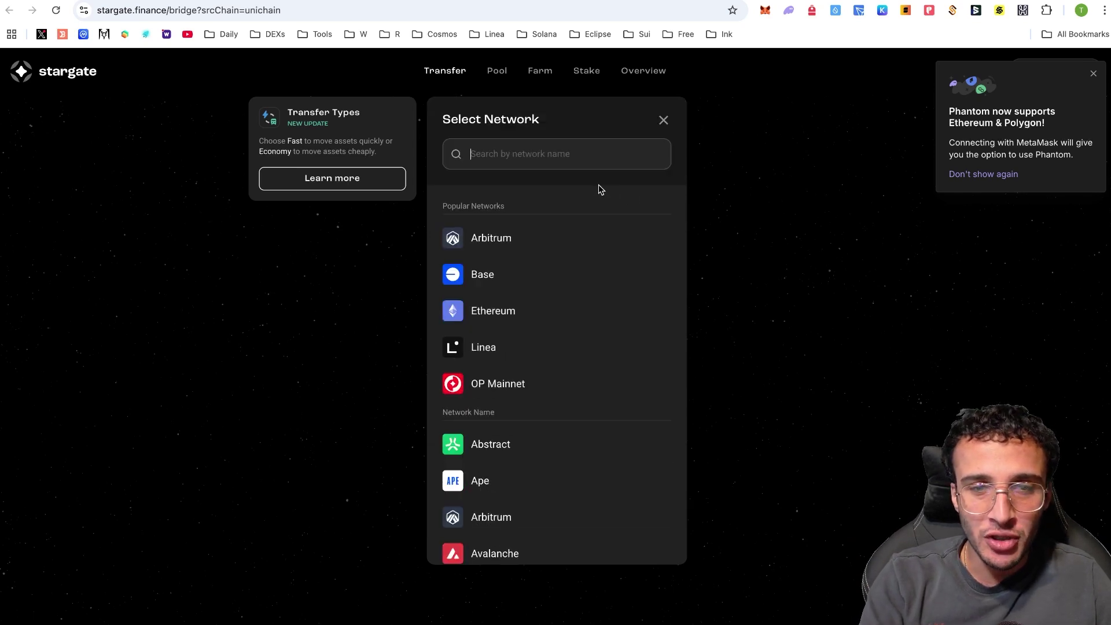
scroll(602, 405, "down", 10)
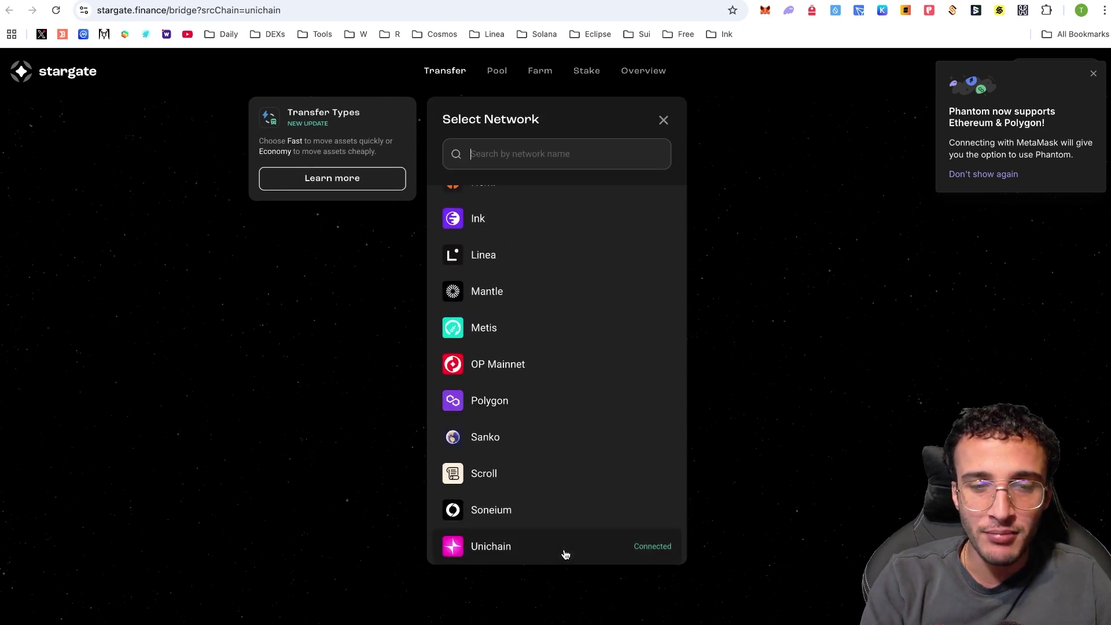
left_click(565, 550)
left_click(550, 184)
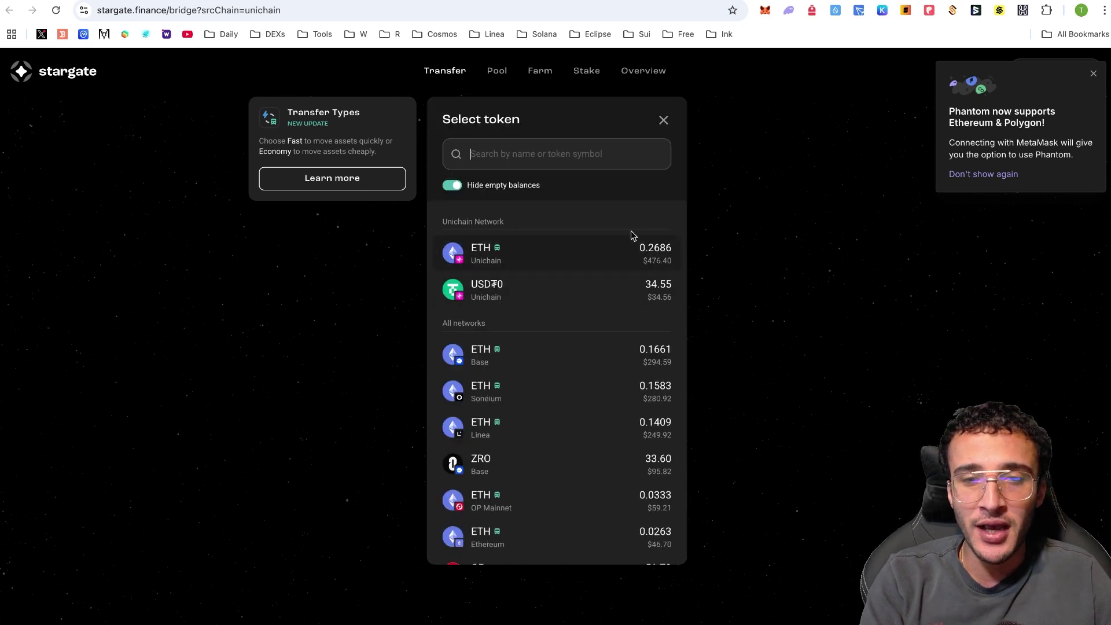
left_click(596, 288)
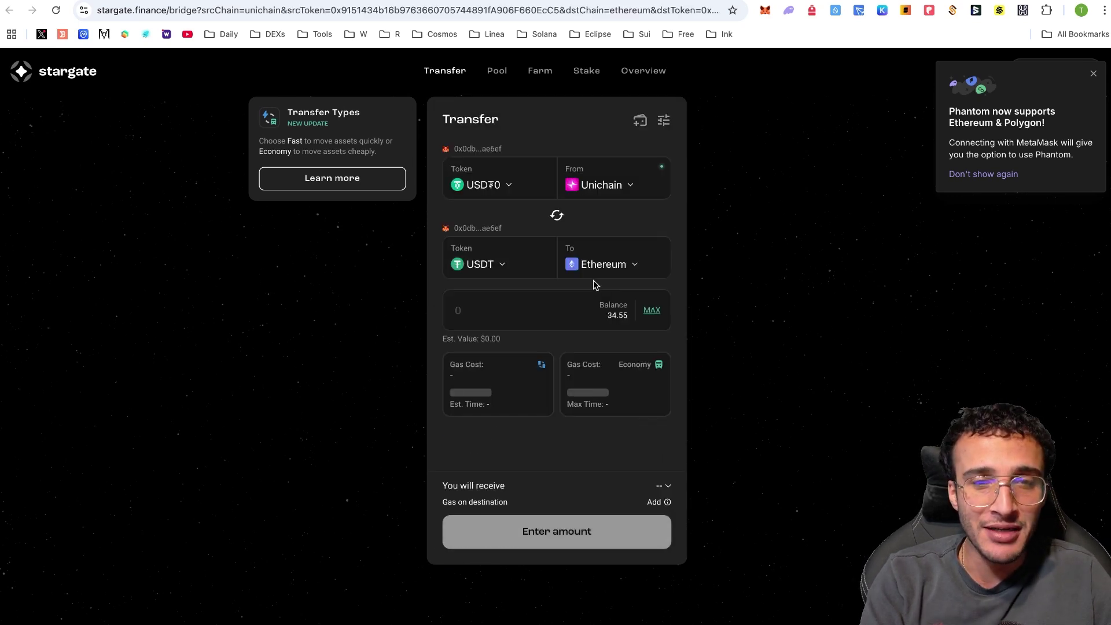
- Set OP Mainnet as the destination network and use the maximum available USD₮0 balance as the amount
left_click(635, 248)
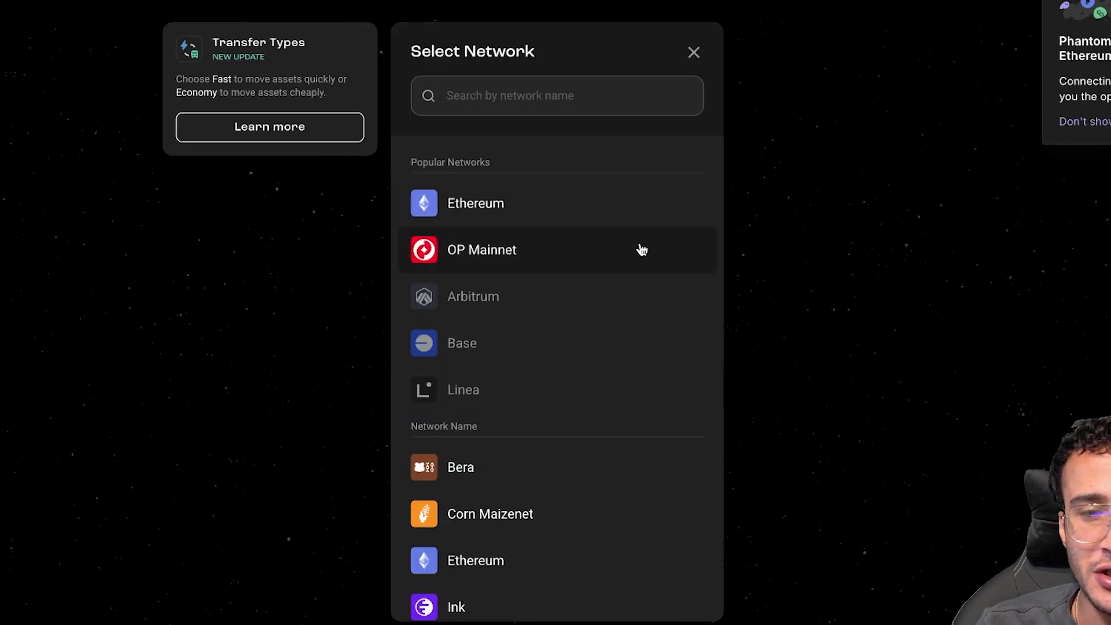
left_click(642, 249)
left_click(678, 298)
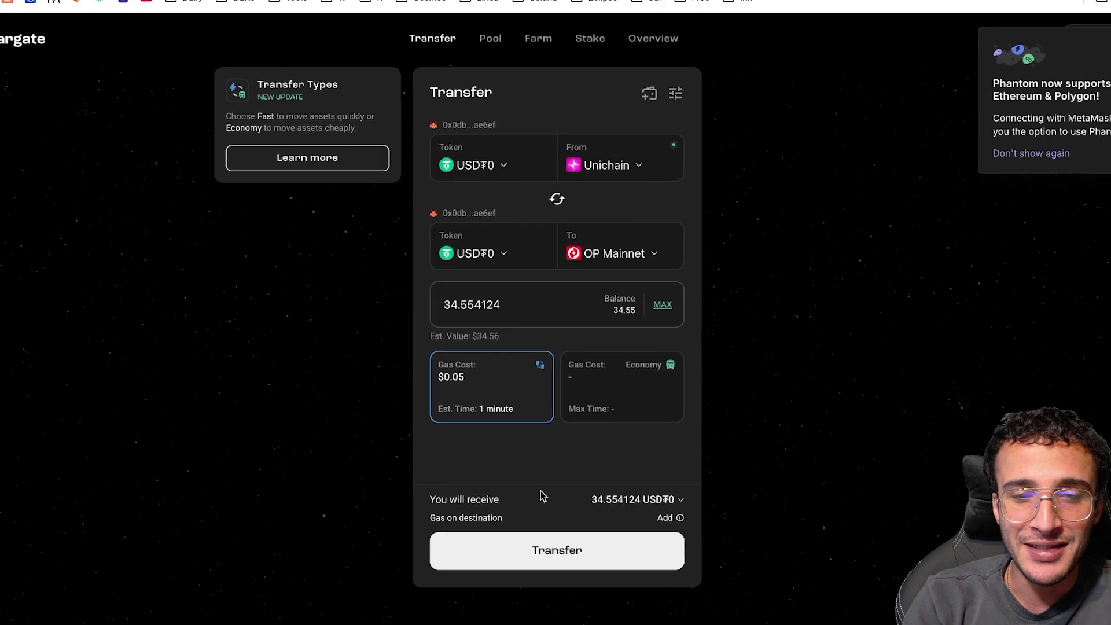
- Start the USD₮0 transfer, approving the spending cap and the transaction in the wallet
left_click(573, 552)
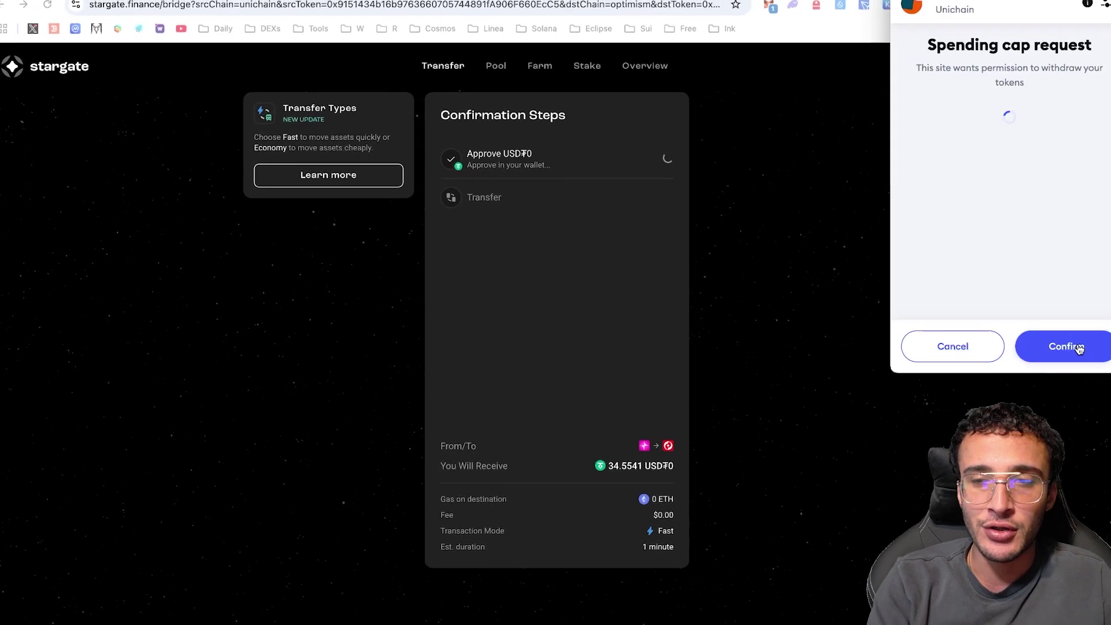
left_click(1069, 347)
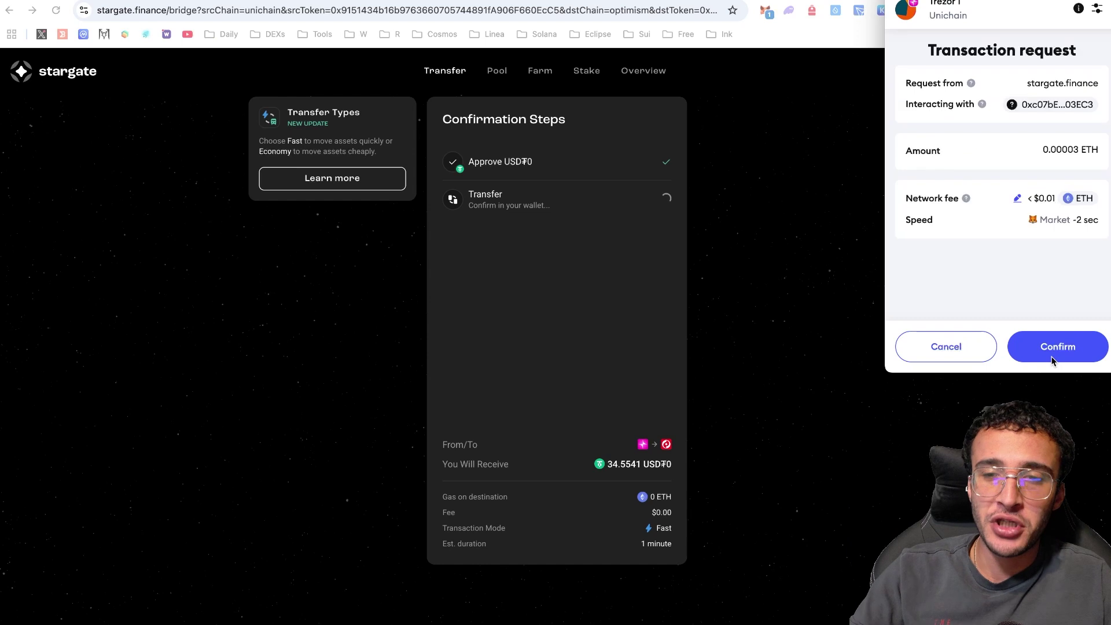
left_click(1059, 348)
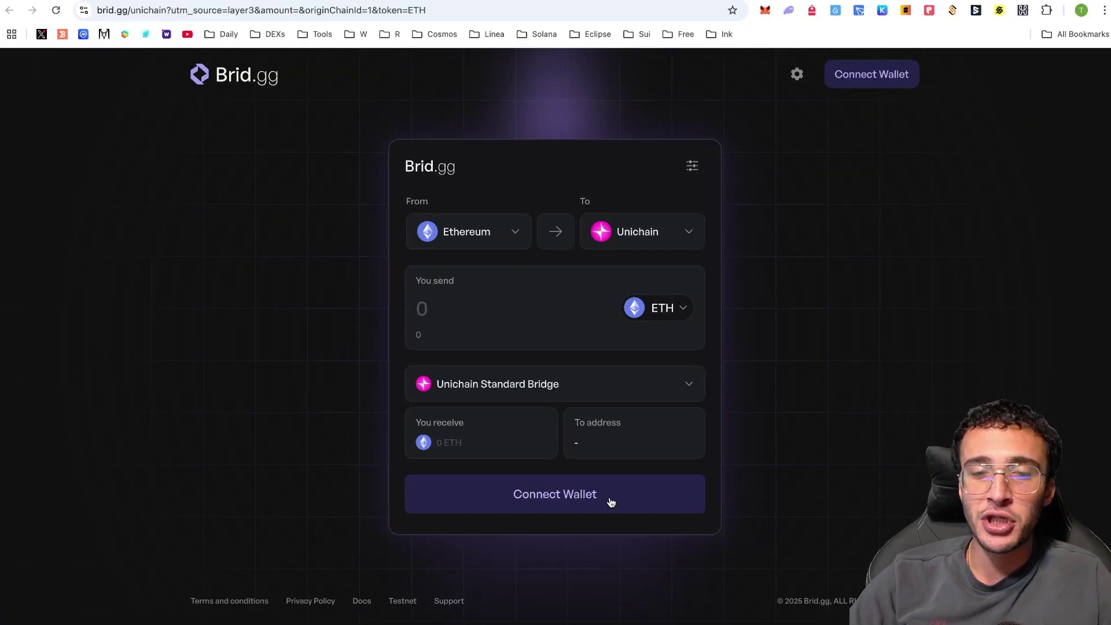
- Switch to Brid.gg, connect the MetaMask wallet and set the bridge route from Unichain to Base
left_click(577, 495)
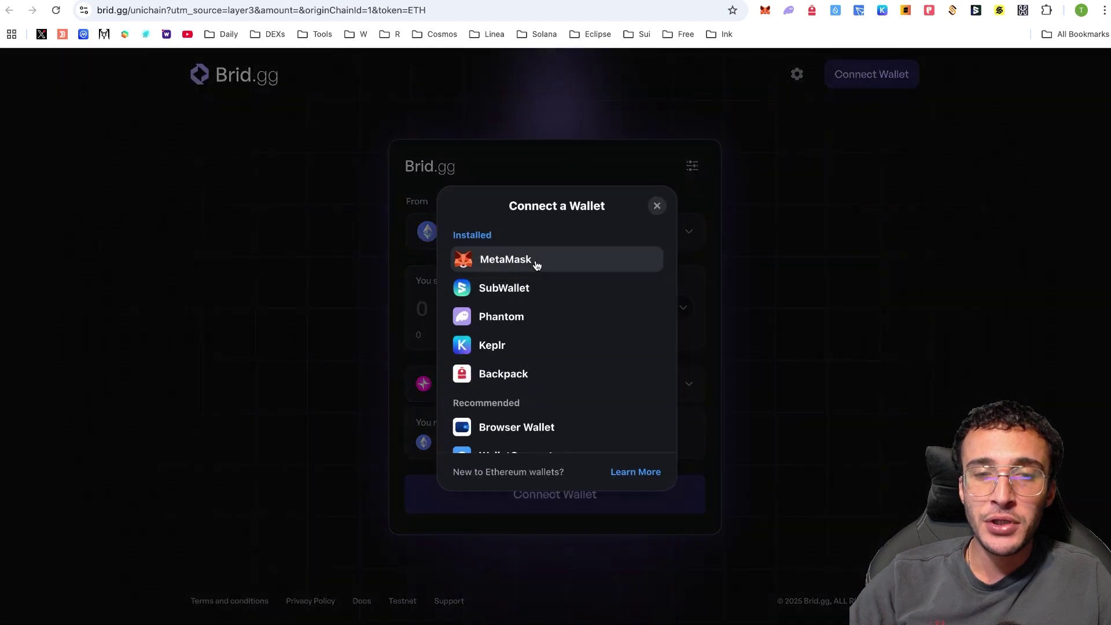
left_click(537, 260)
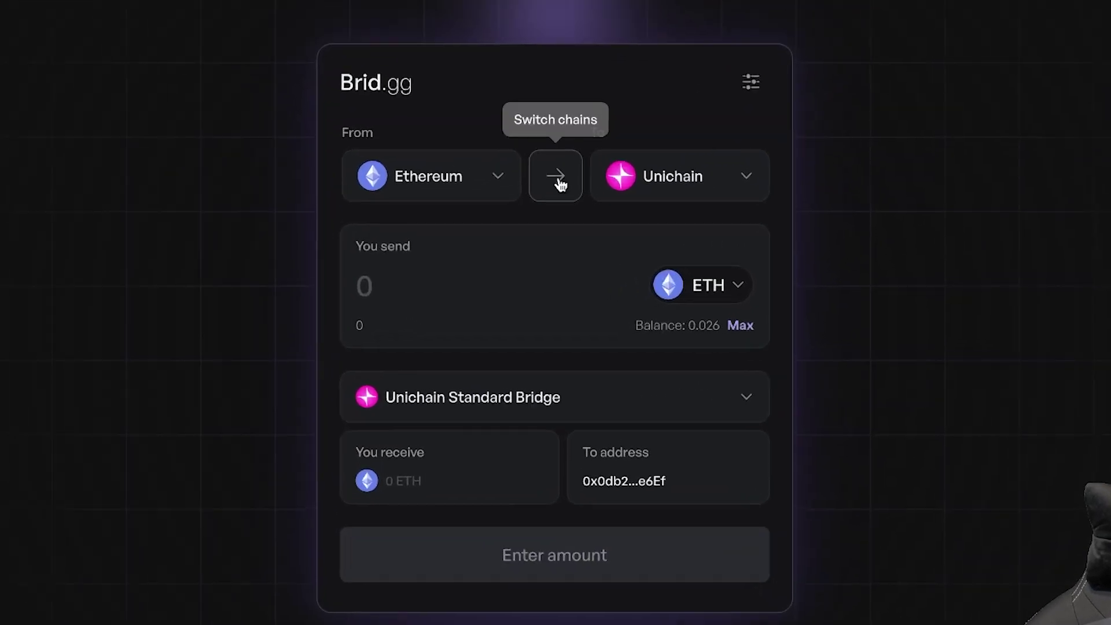
left_click(562, 184)
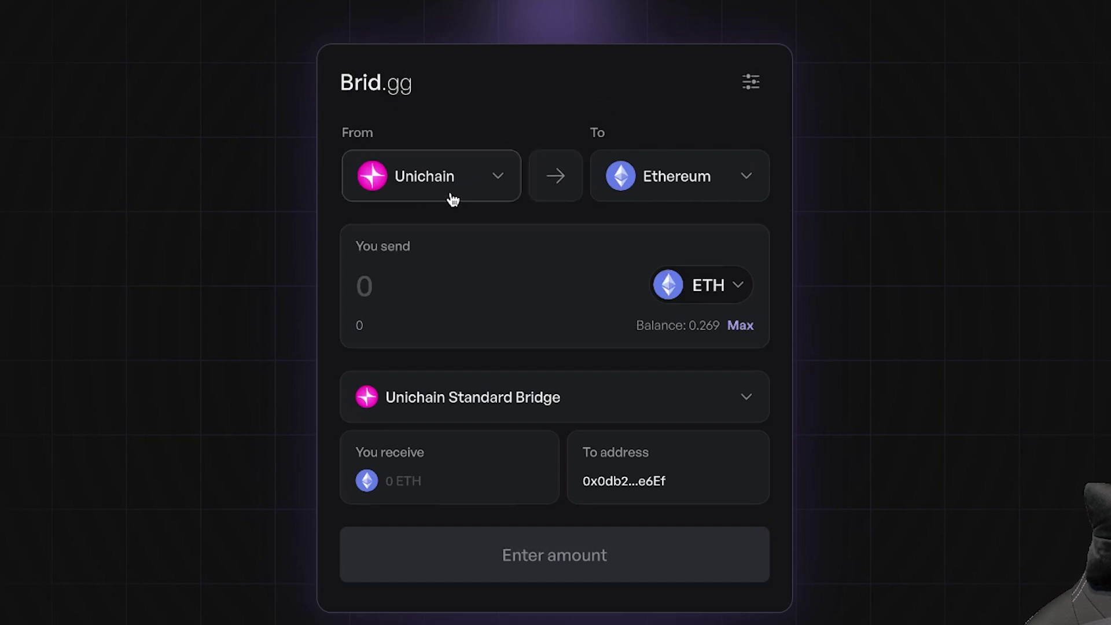
left_click(670, 196)
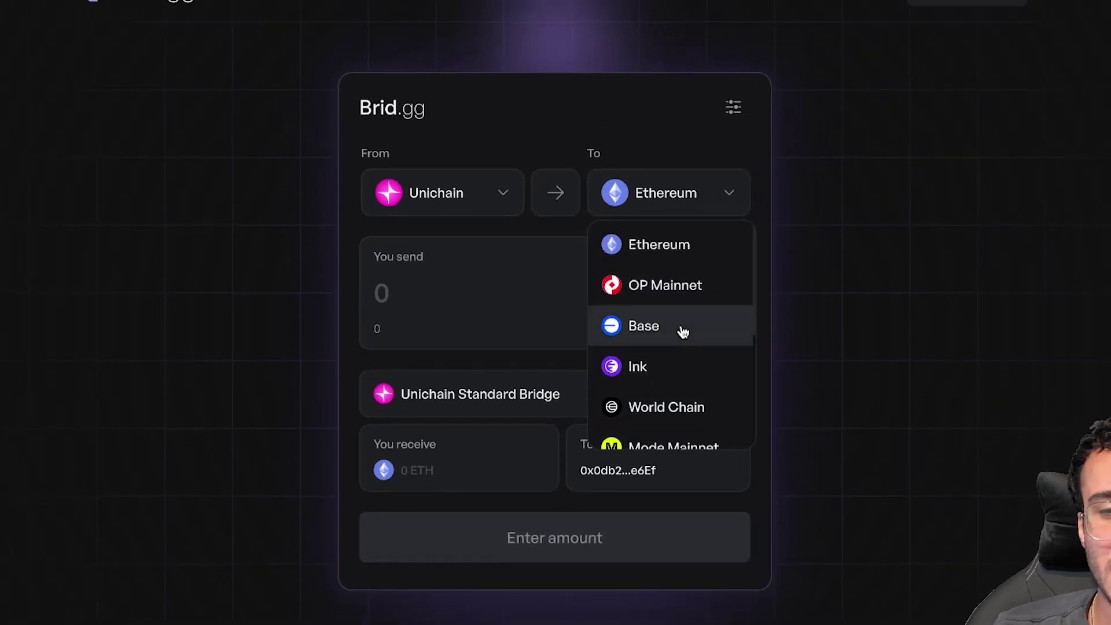
left_click(683, 326)
- Bridge 0.007 ETH to Base, accepting the beta terms and confirming the transaction in the wallet
left_click(513, 292)
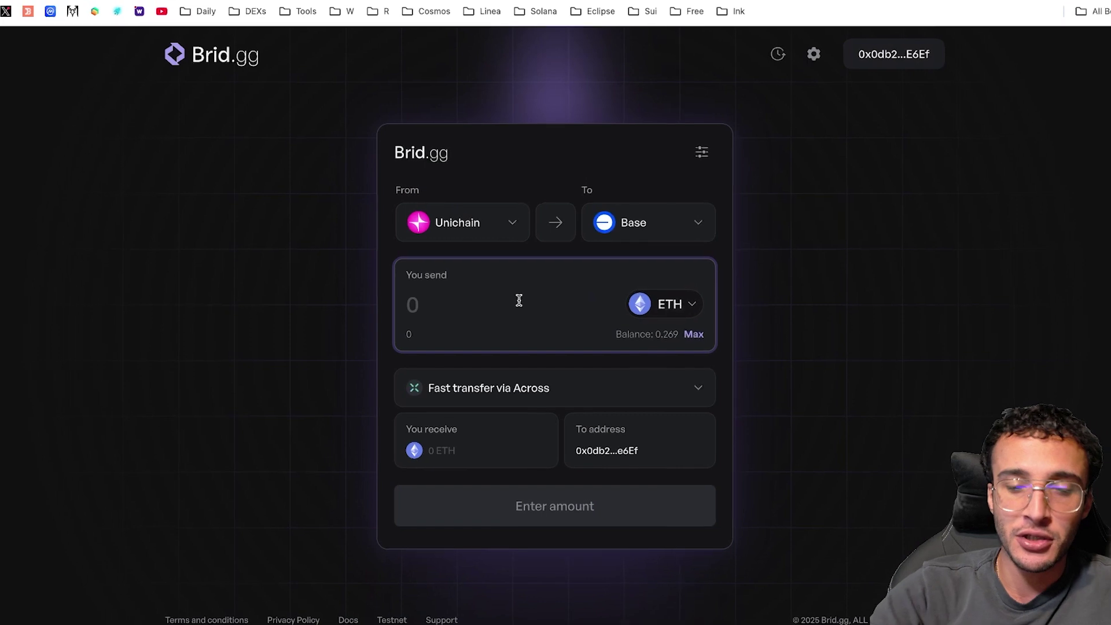
type("0.007")
left_click(622, 509)
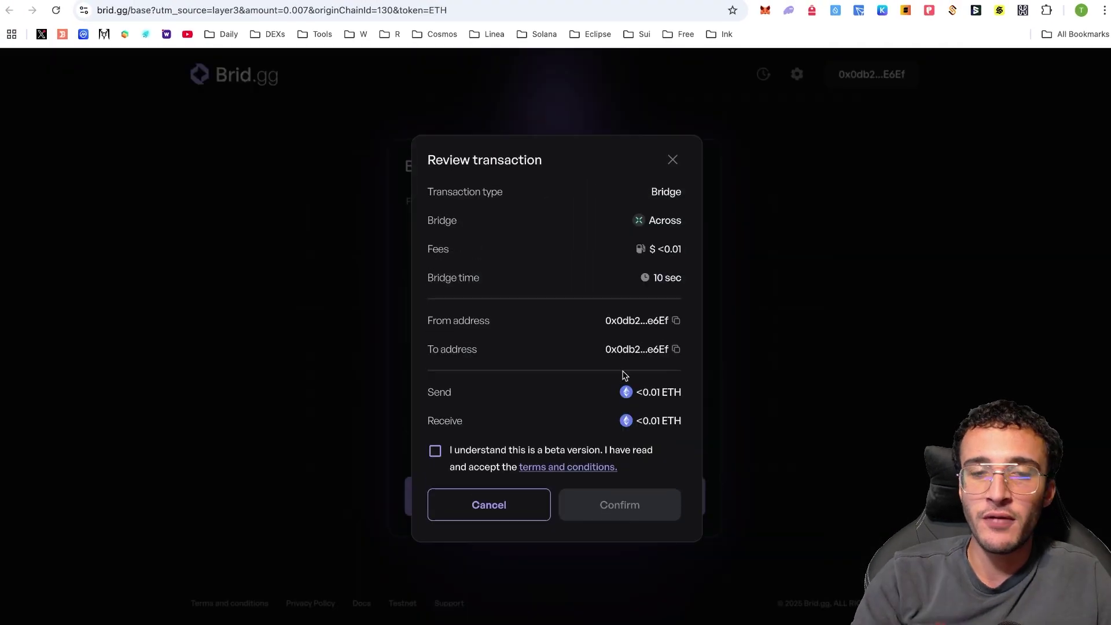
left_click(434, 449)
left_click(619, 503)
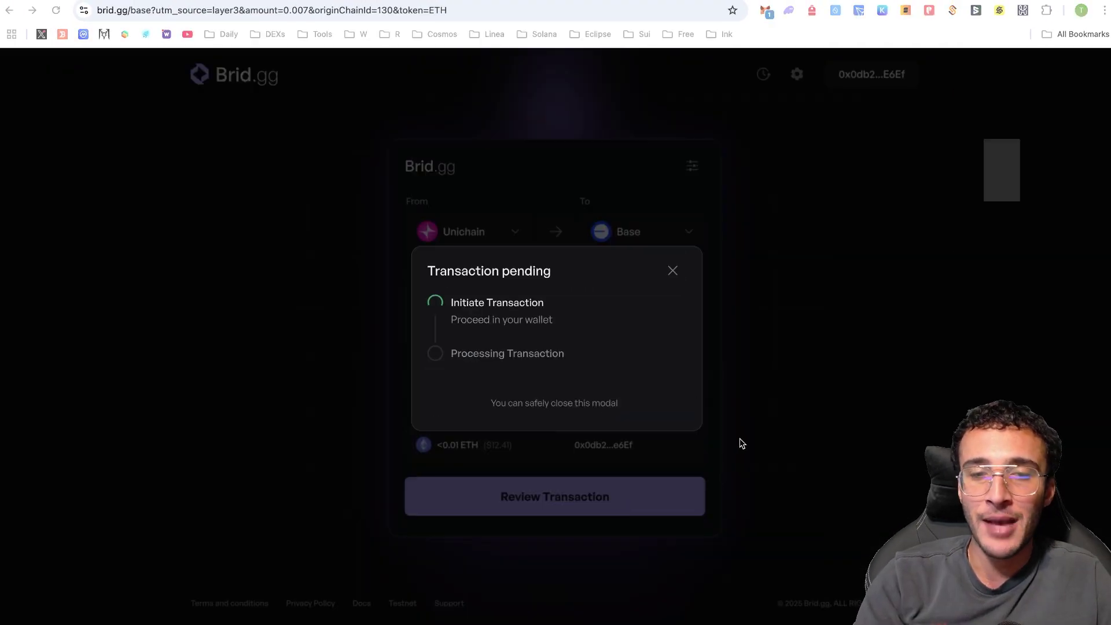
left_click(1090, 353)
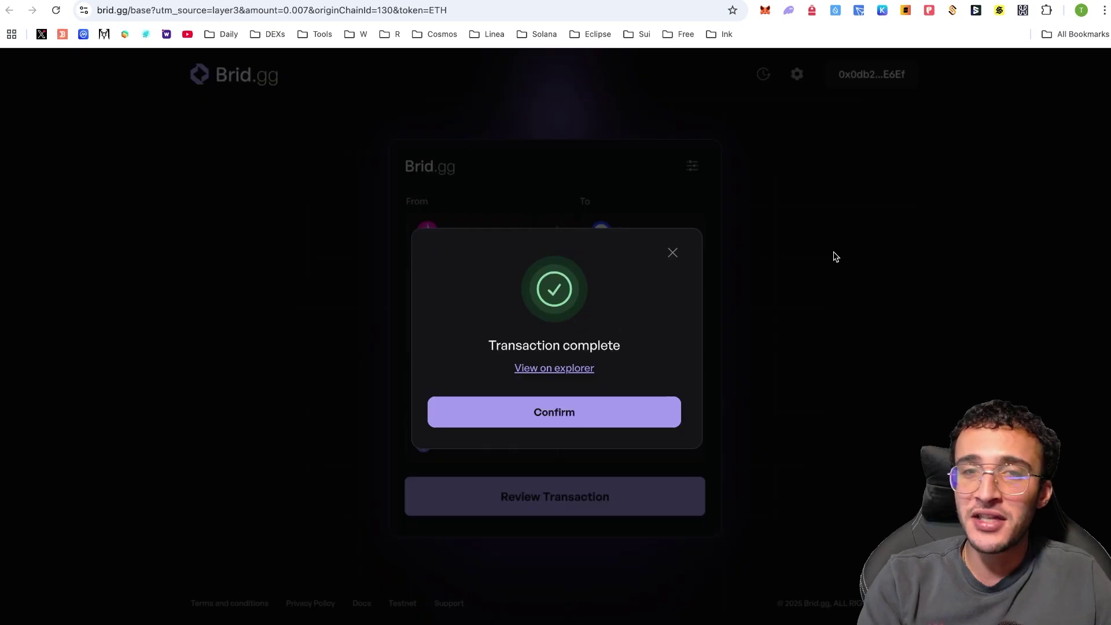
left_click(585, 412)
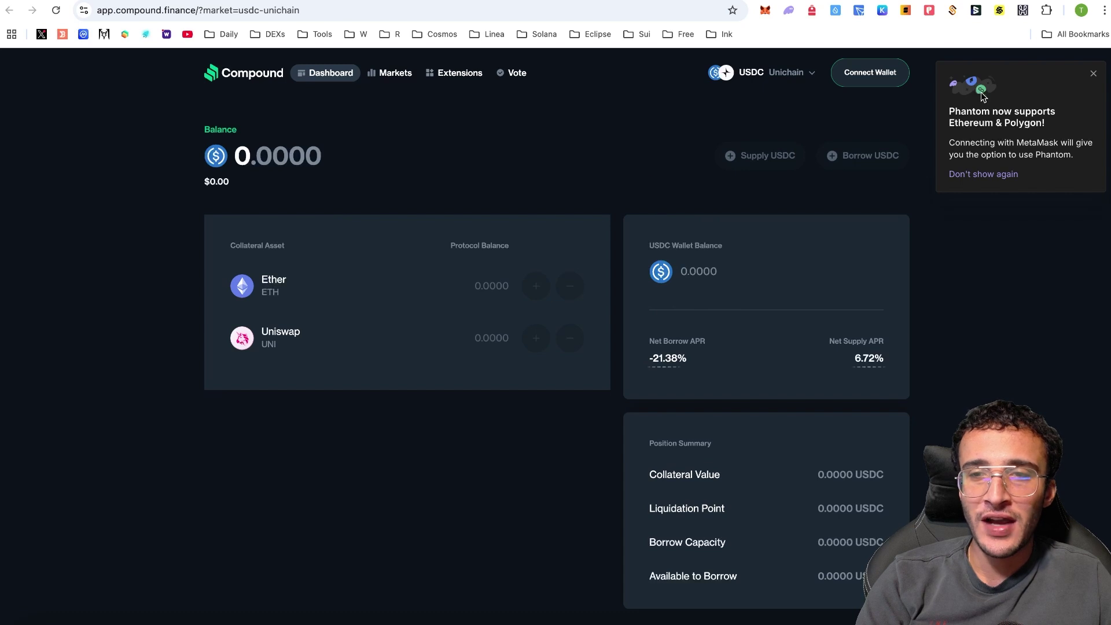
- Switch to Compound's USDC market on Unichain, dismiss the Phantom notice and connect the MetaMask wallet
left_click(1093, 78)
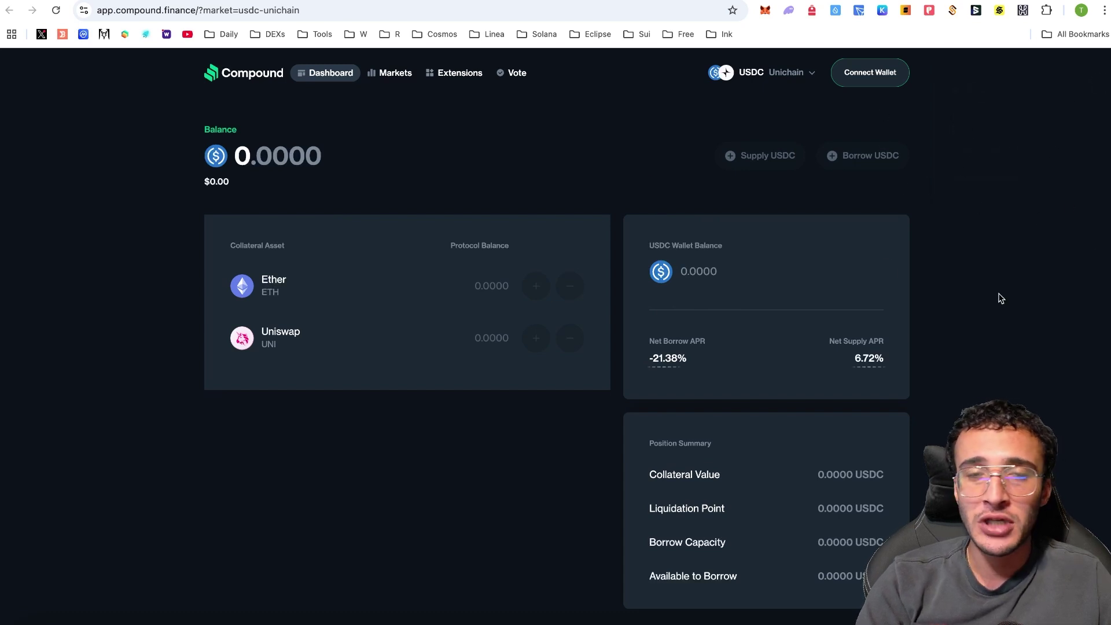
left_click(870, 73)
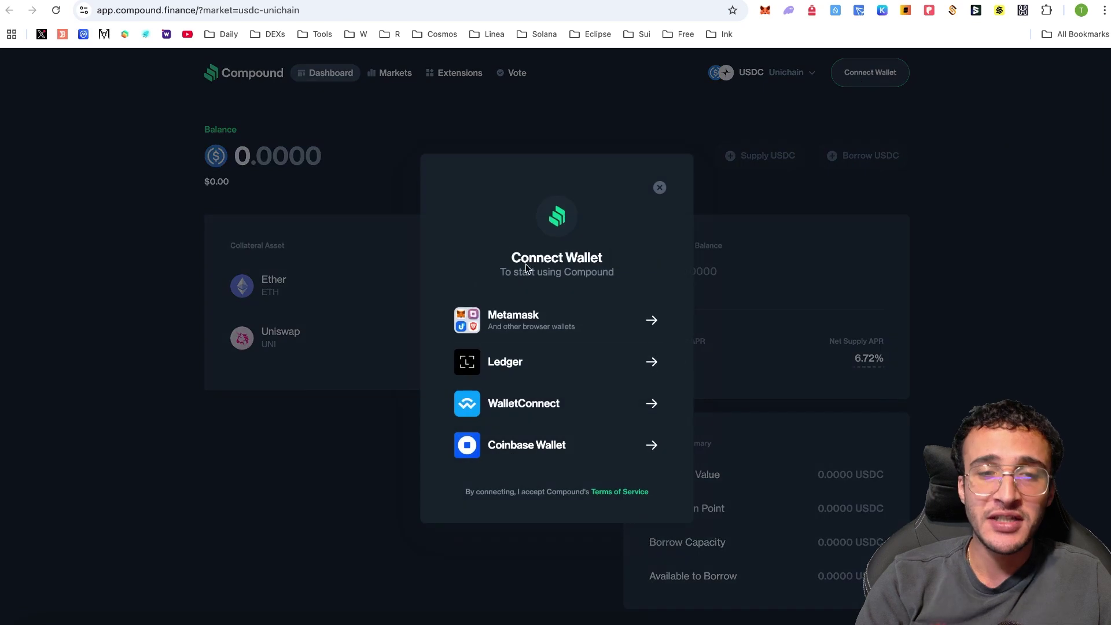
left_click(509, 308)
left_click(1054, 347)
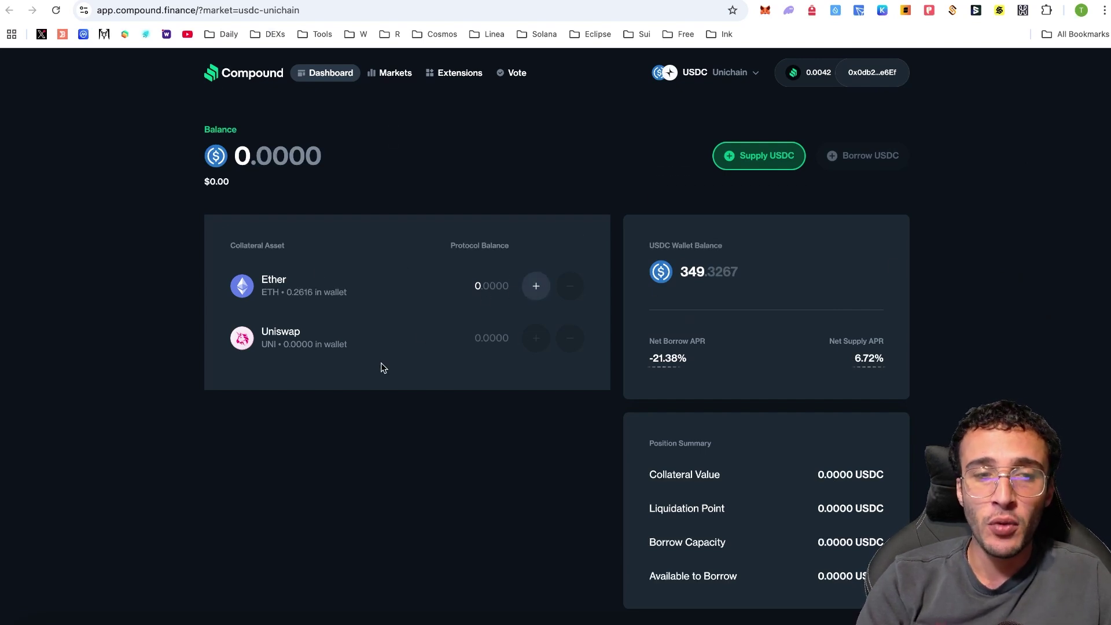
- Add a supply of 3 USDC on Compound, request the approval again and confirm the spending cap in the wallet
left_click(741, 161)
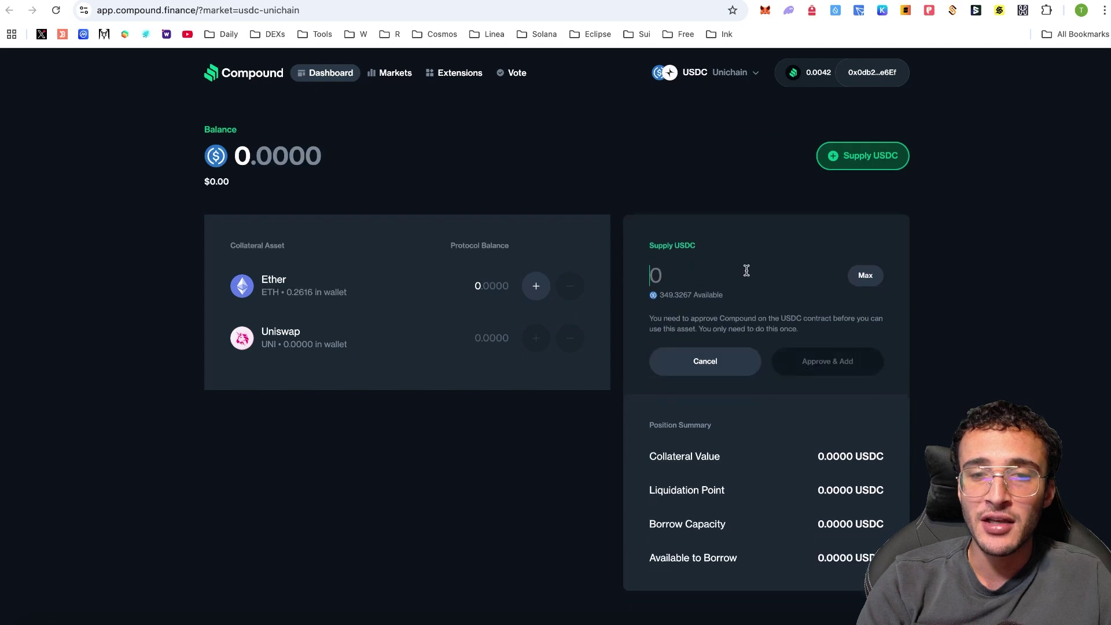
type("3")
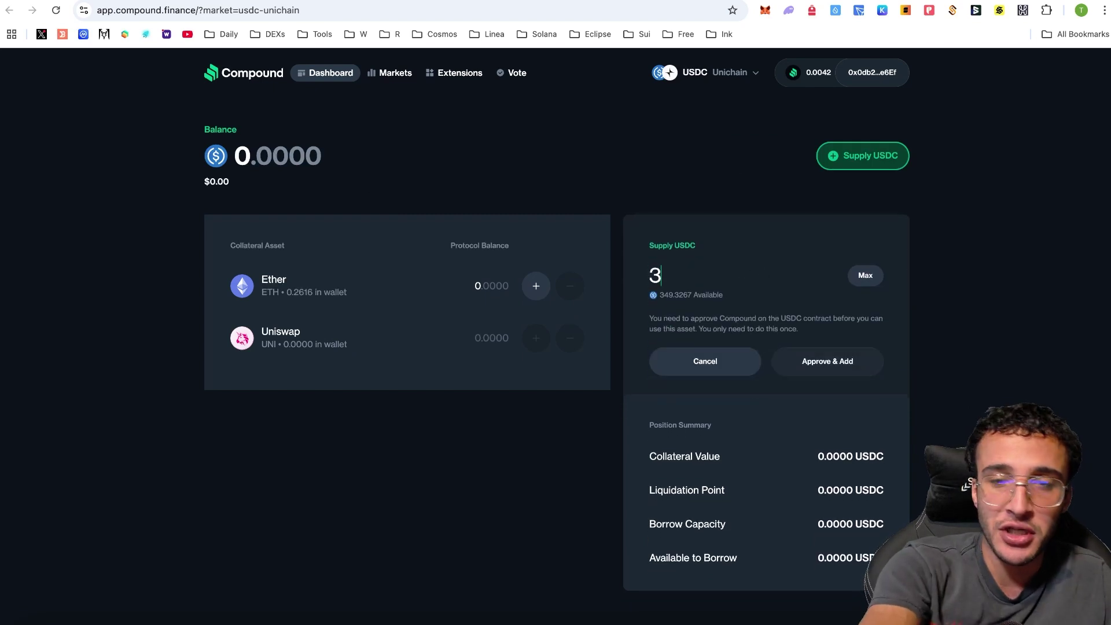
left_click(845, 362)
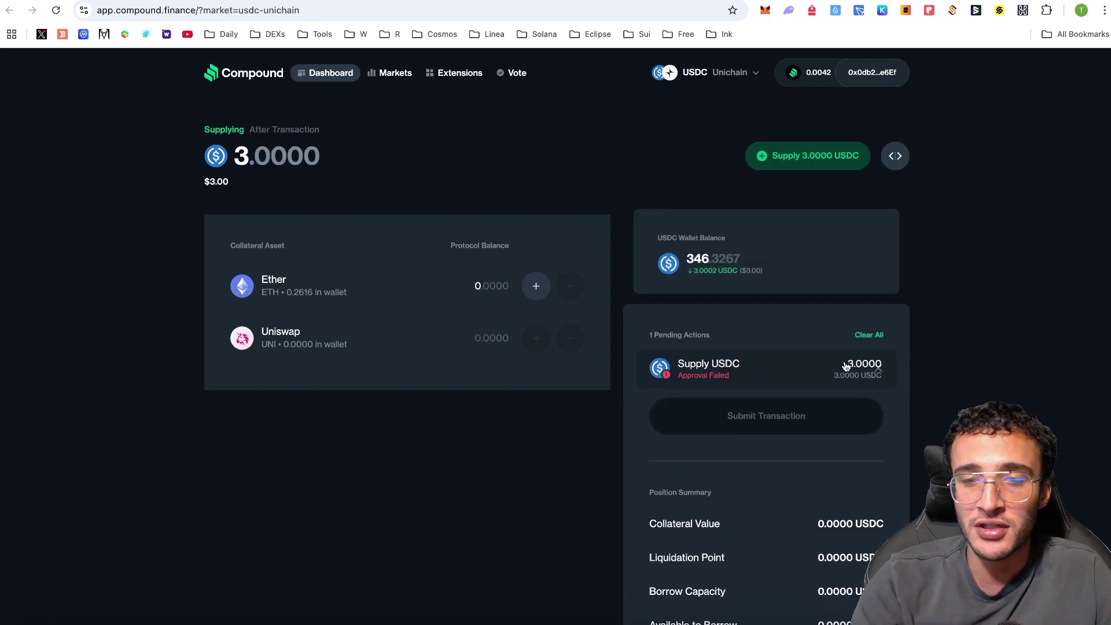
left_click(845, 366)
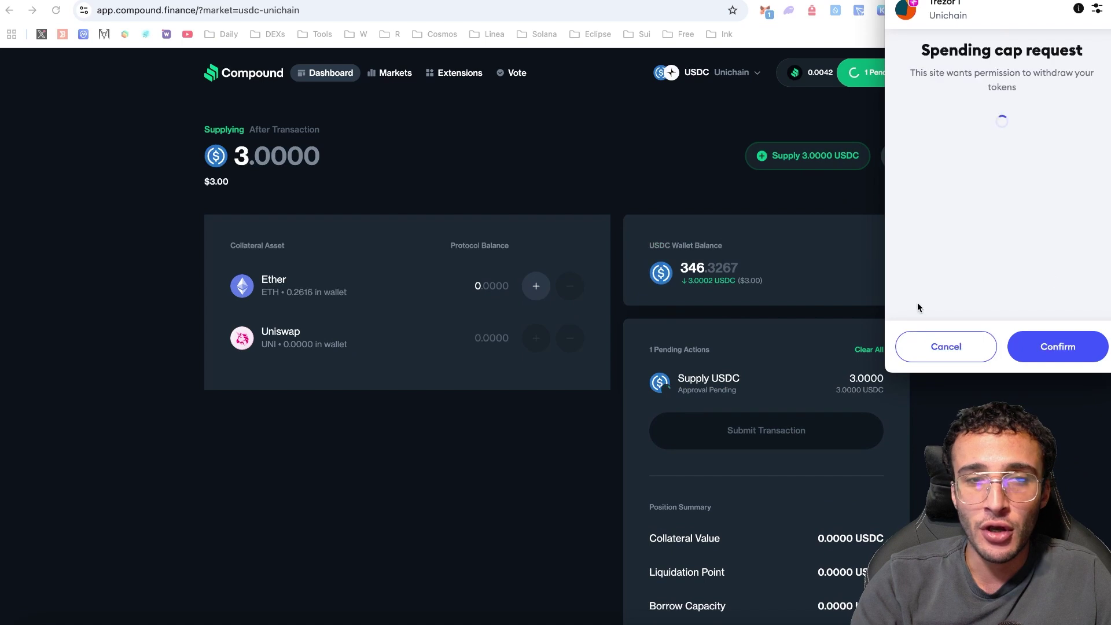
left_click(1028, 347)
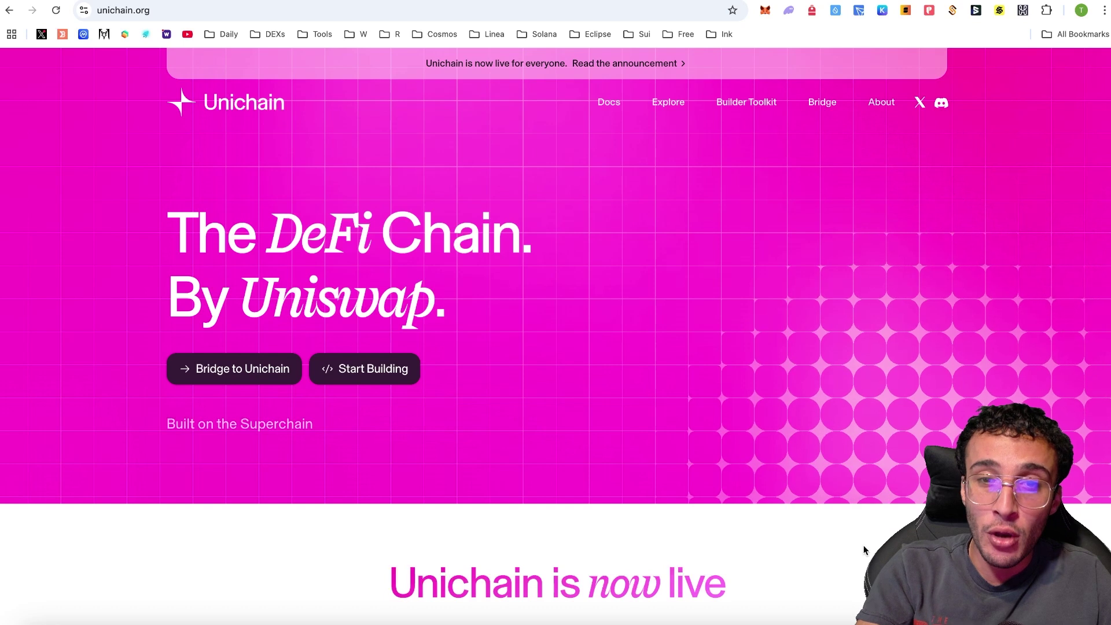
scroll(848, 429, "down", 1)
scroll(848, 430, "up", 1)
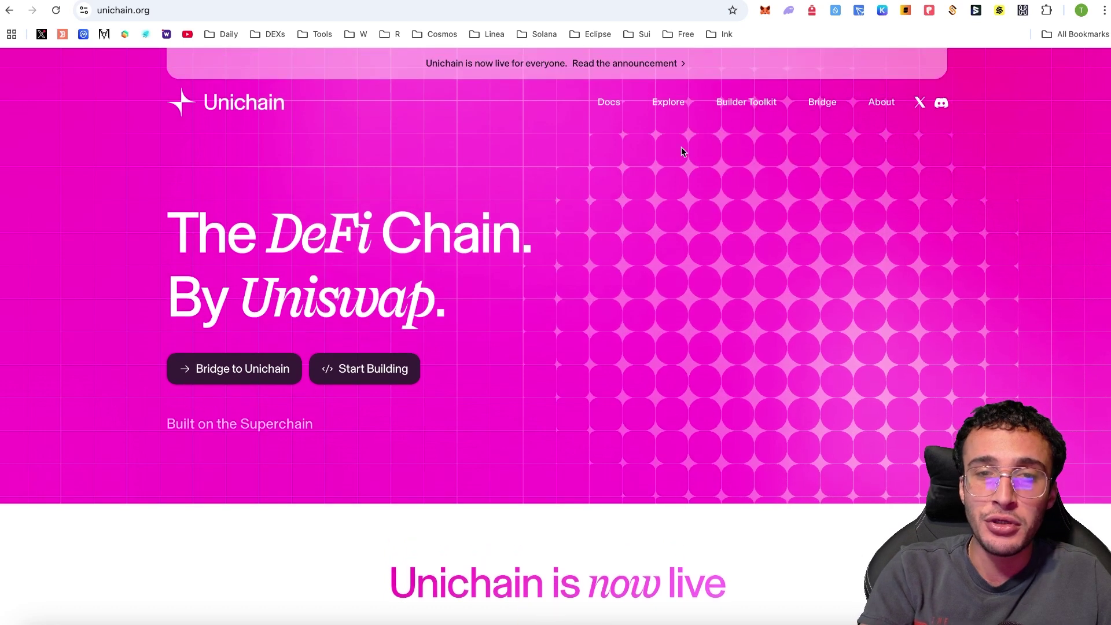
- Open Unichain's Explore page and look through the directory of apps and integrations, including their category labels
left_click(668, 102)
scroll(809, 285, "down", 15)
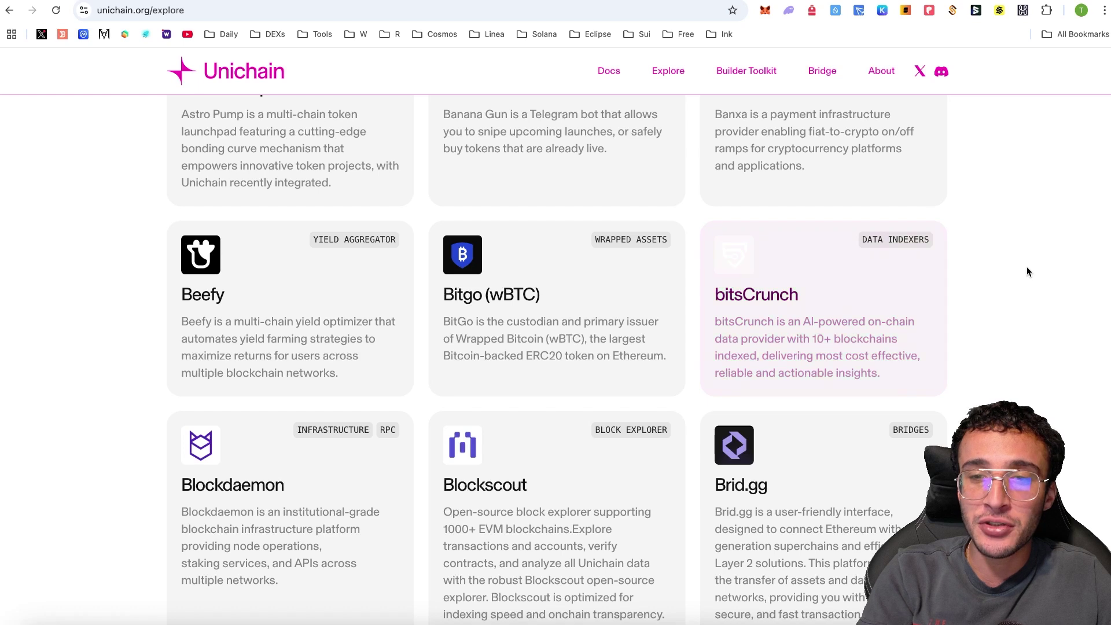
scroll(1027, 268, "down", 10)
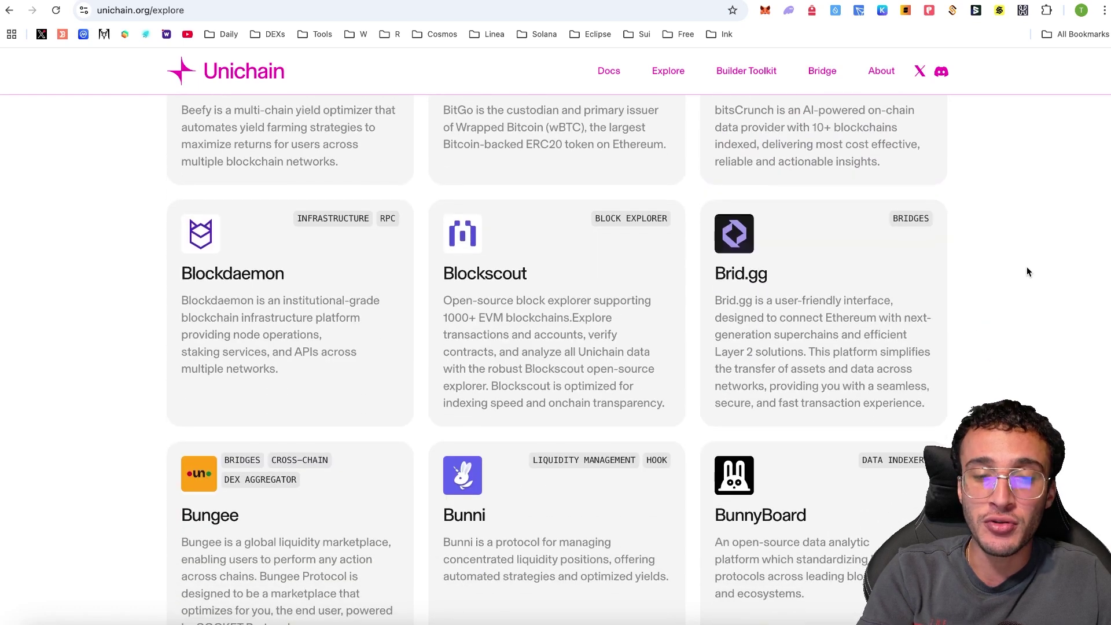
scroll(1026, 264, "down", 7)
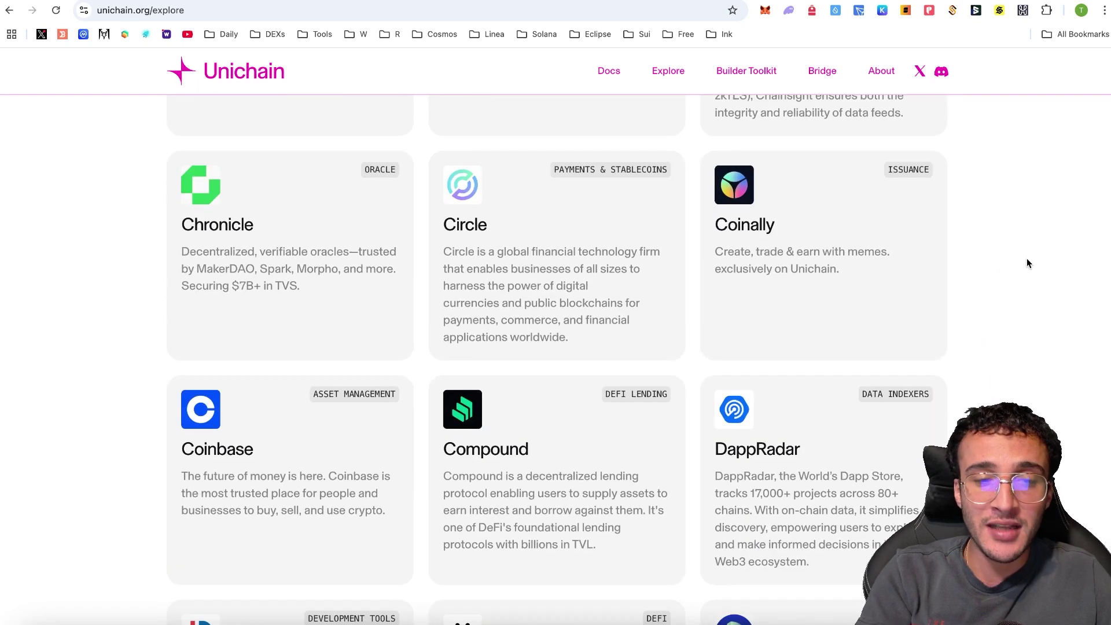
scroll(1026, 257, "down", 7)
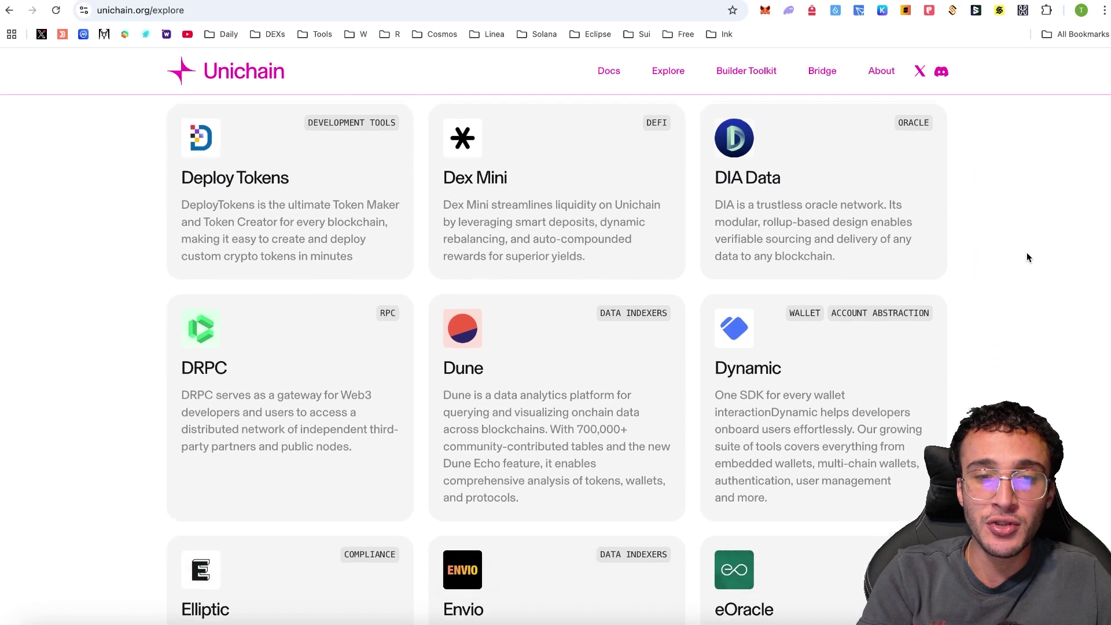
scroll(1028, 257, "down", 2)
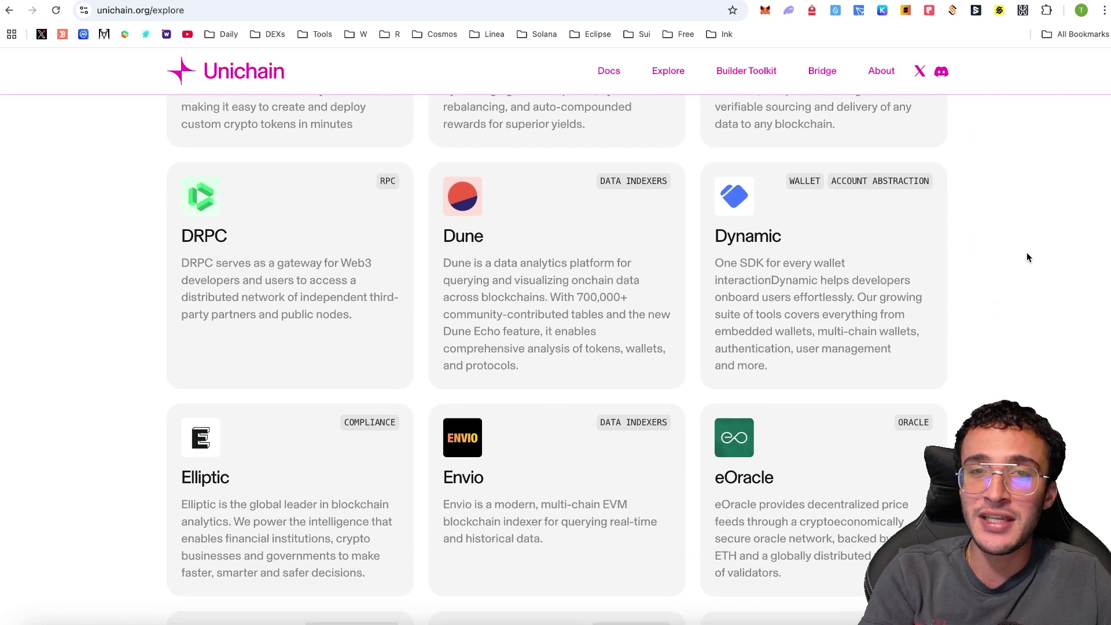
scroll(1027, 252, "up", 20)
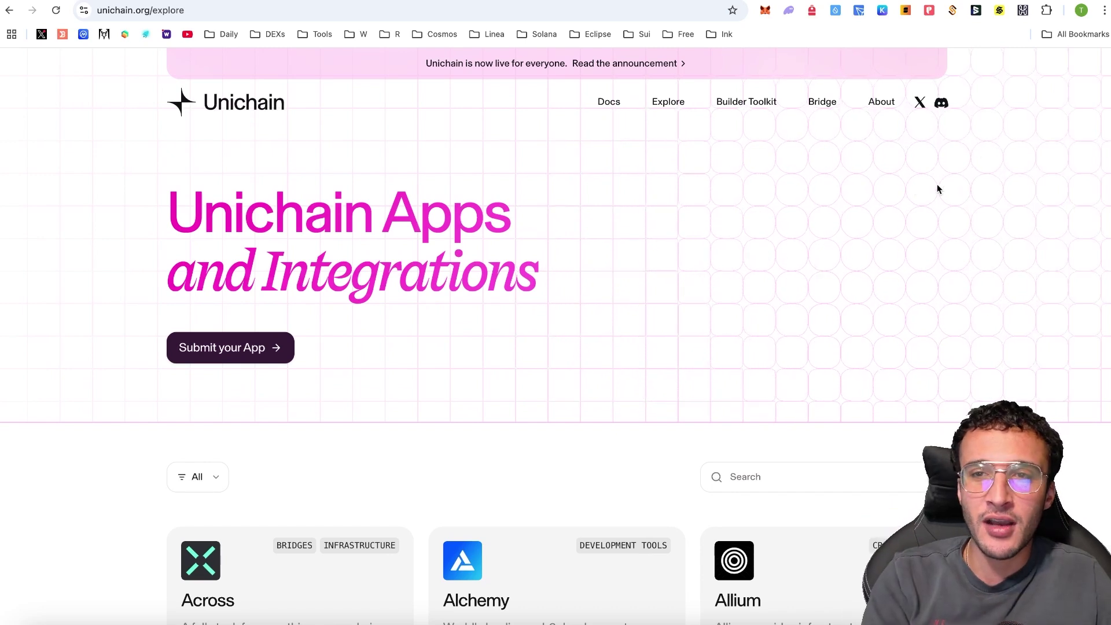
- Switch to the Wenser airdrop checker and select Unichain as the chain to check
key("ctrl+Tab")
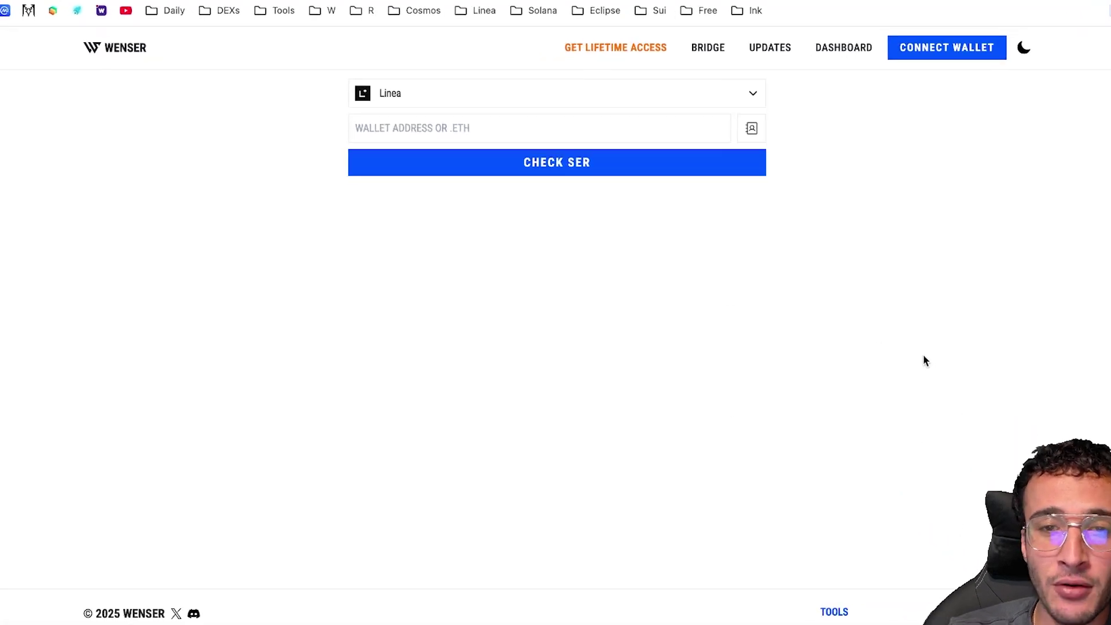
left_click(713, 95)
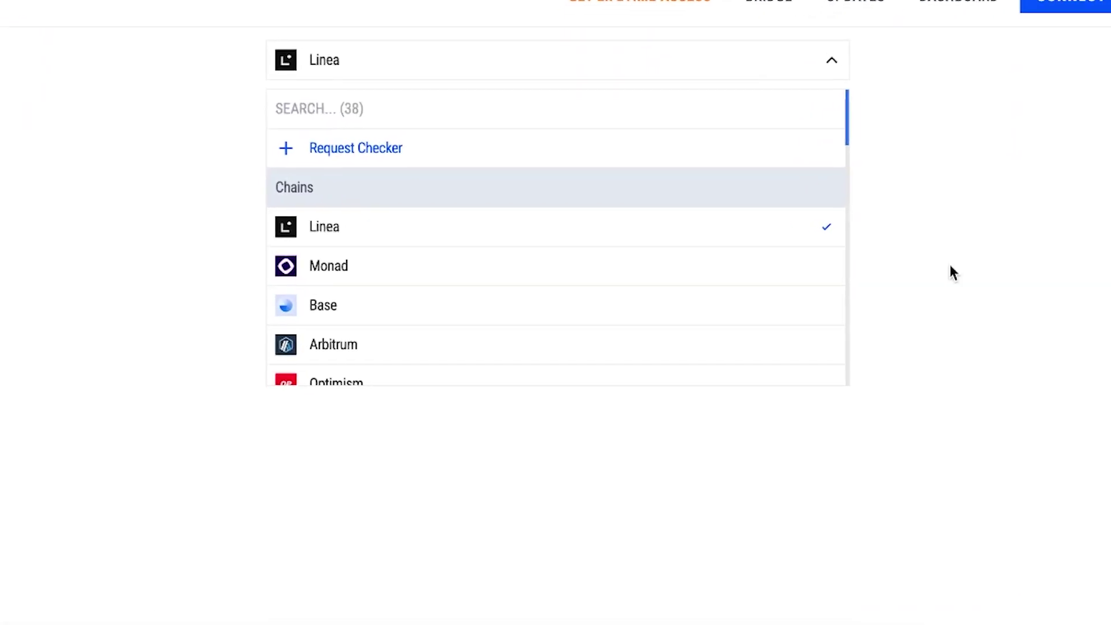
scroll(757, 316, "down", 5)
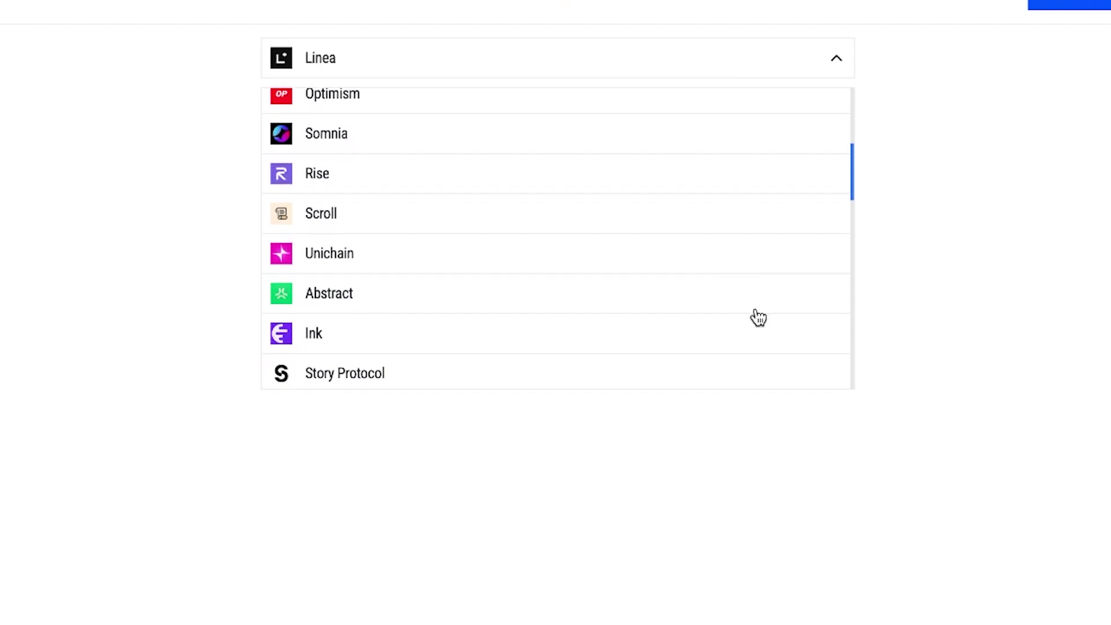
left_click(569, 262)
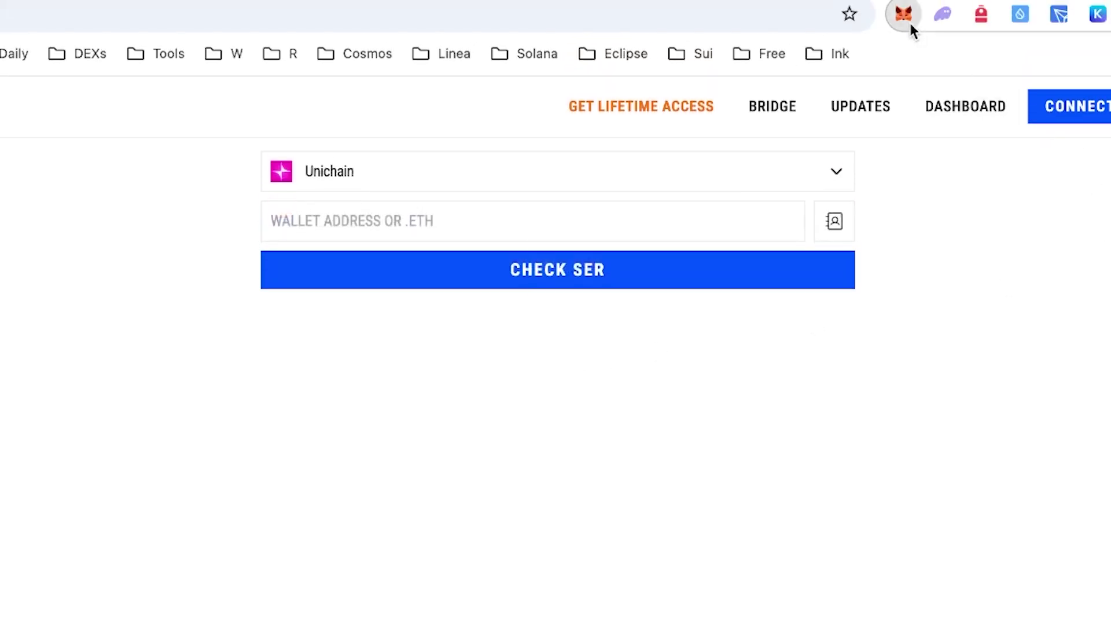
- Copy the active account's address from MetaMask, paste it into the Wenser checker and run the check
left_click(911, 26)
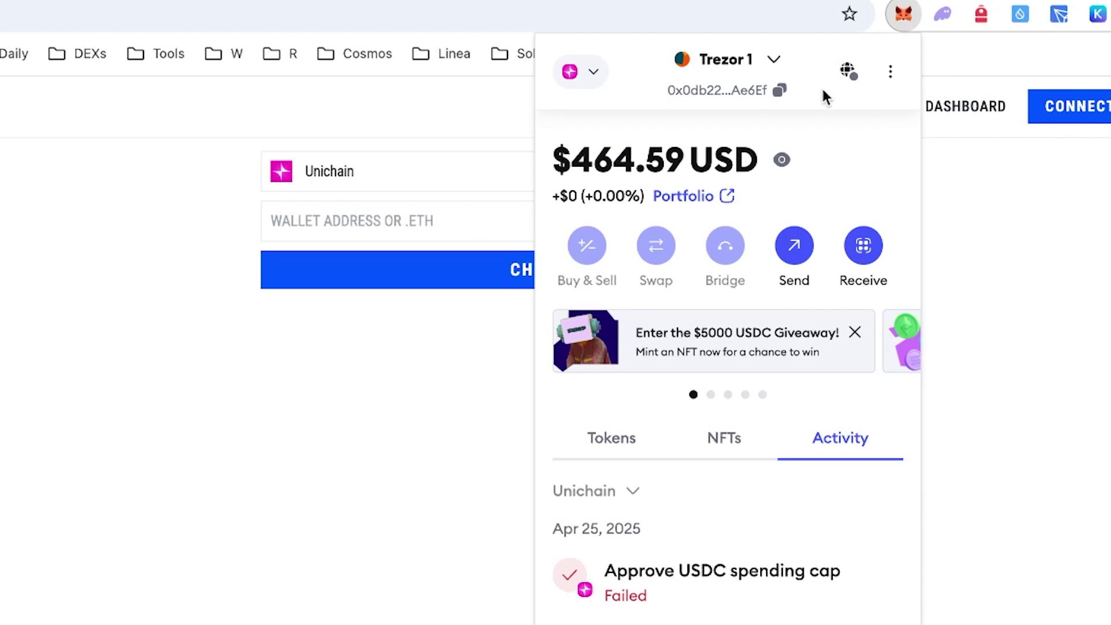
left_click(725, 97)
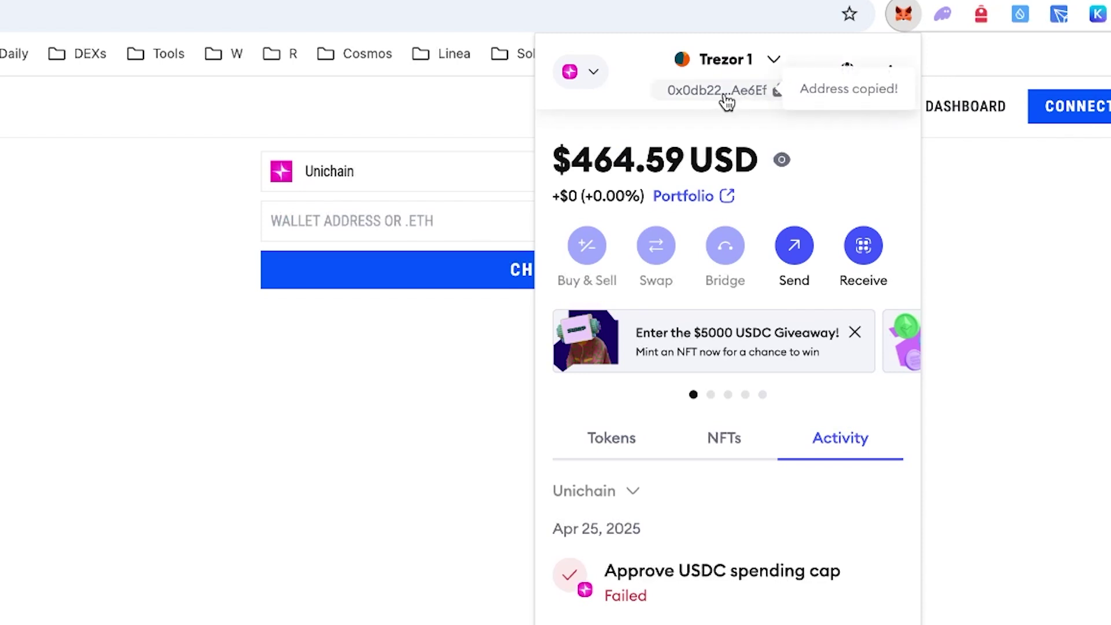
left_click(417, 225)
key("ctrl+v")
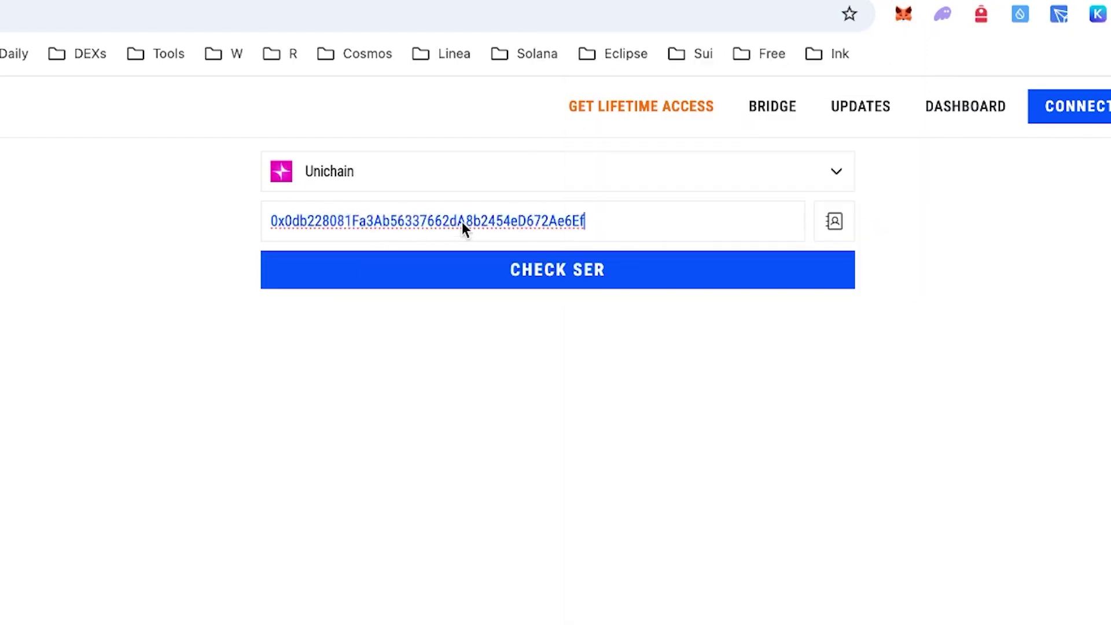
left_click(642, 268)
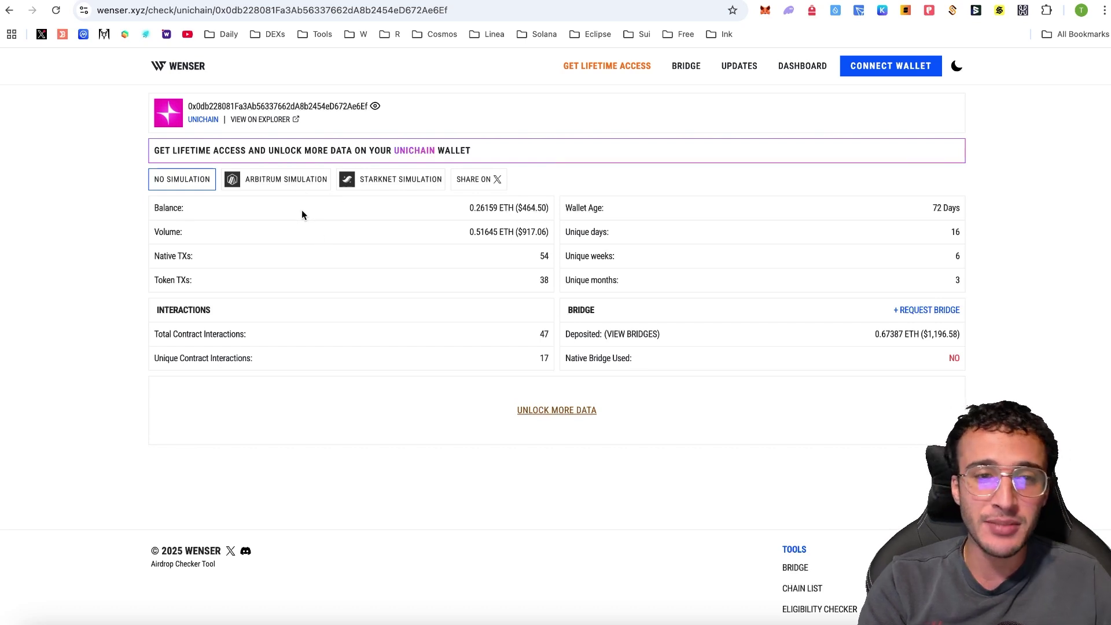
- Show the Arbitrum simulation for the wallet and review its reward, deposit, volume and transaction criteria
left_click(285, 184)
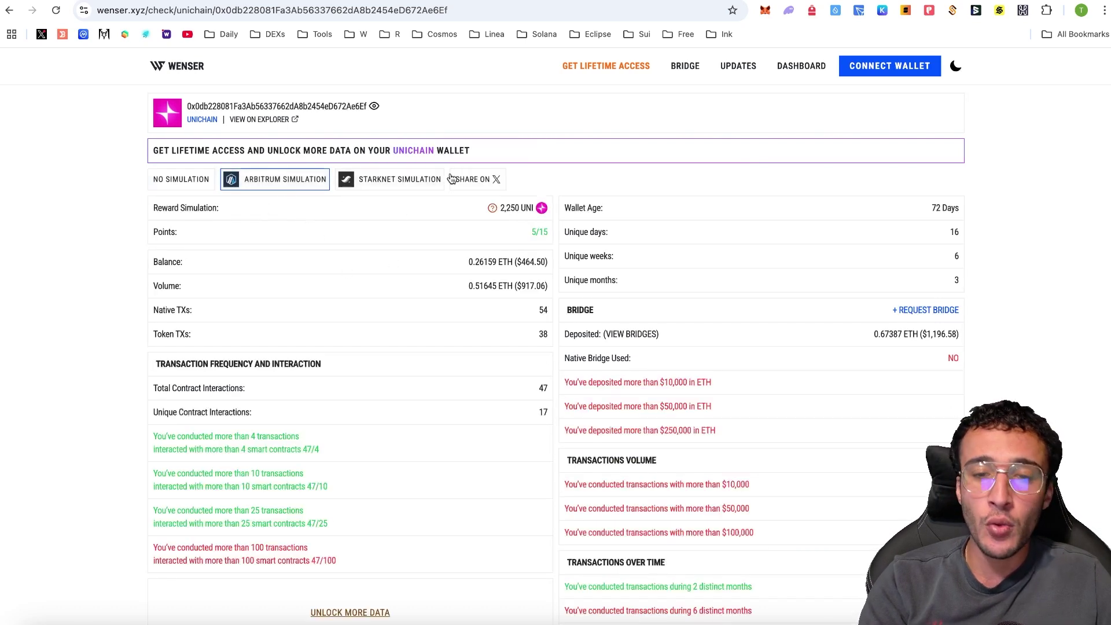
scroll(712, 434, "down", 2)
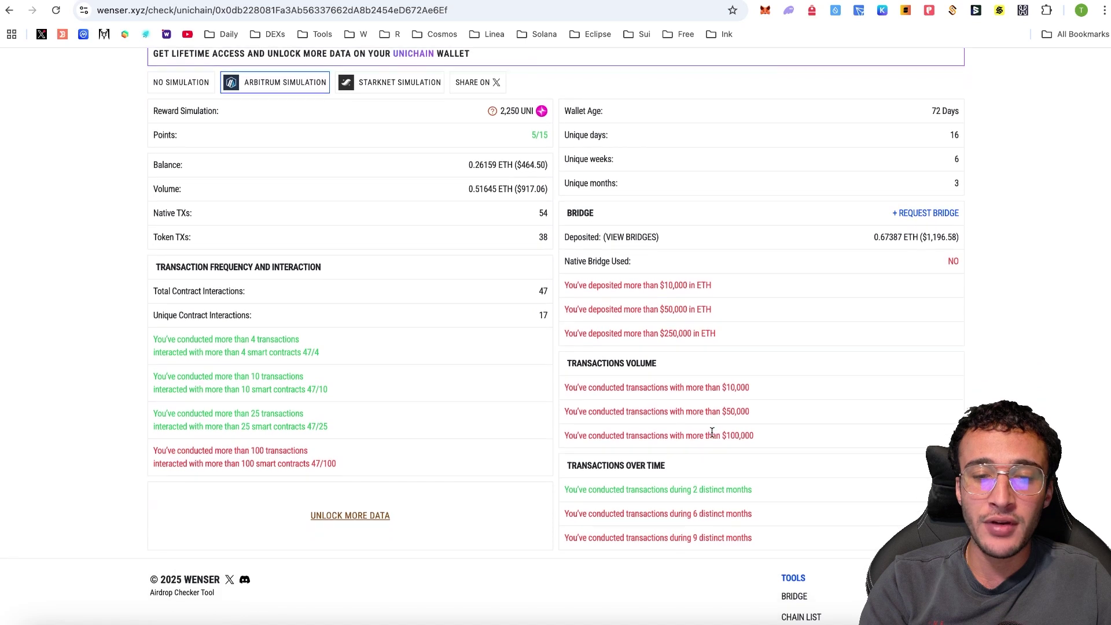
scroll(833, 357, "up", 1)
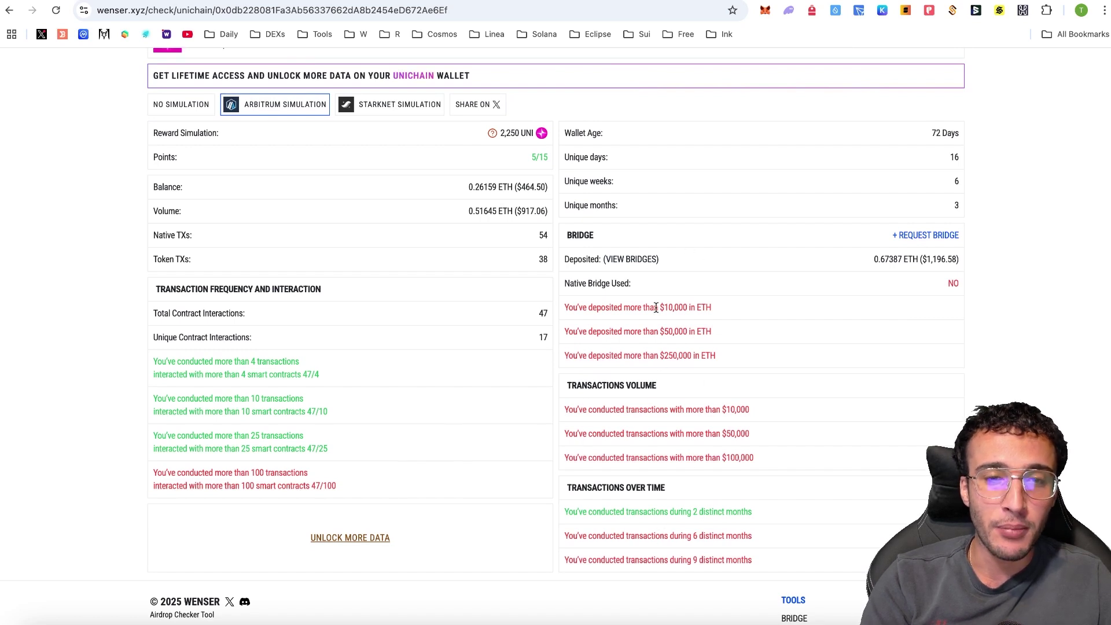
- Return to the No Simulation view and highlight the Native TXs label and the wallet activity statistics
scroll(656, 308, "up", 3)
left_click(181, 179)
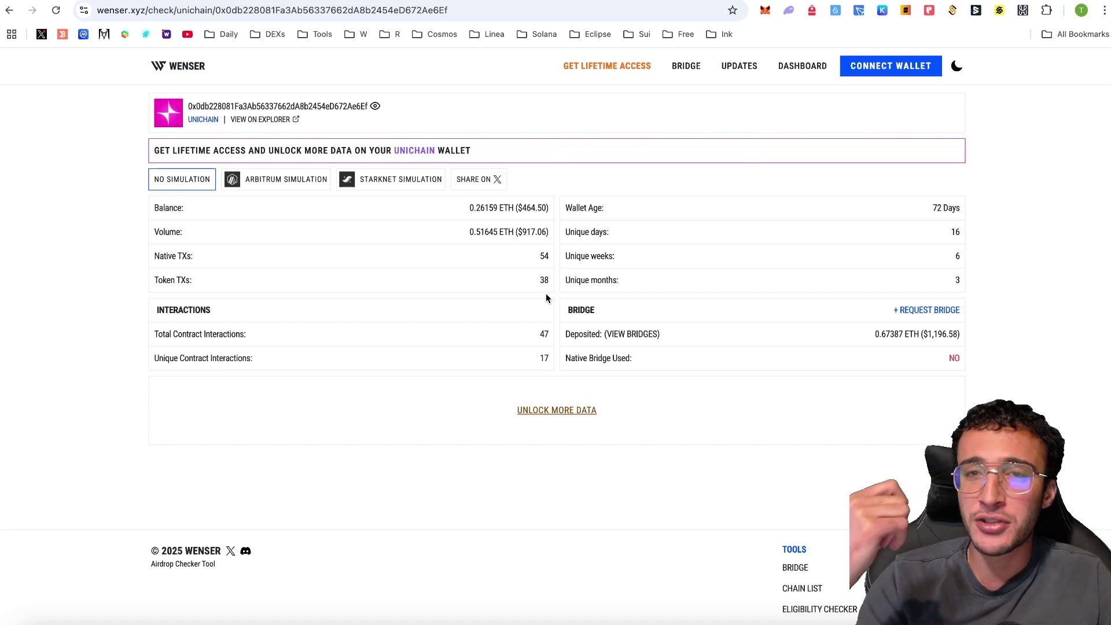
left_click_drag(154, 264, 200, 256)
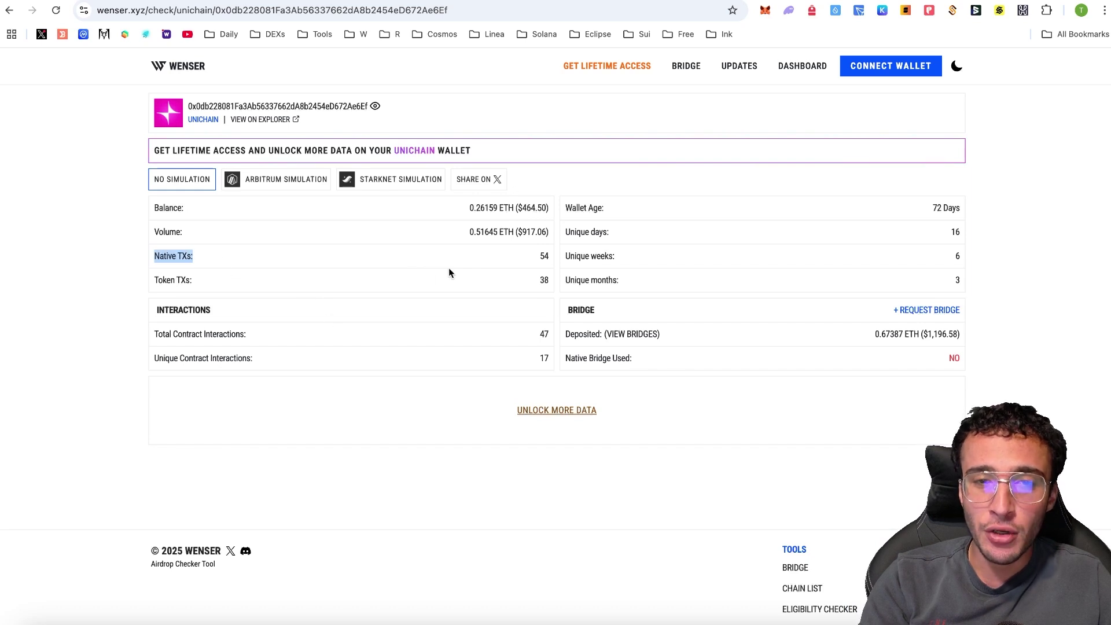
left_click_drag(564, 233, 915, 271)
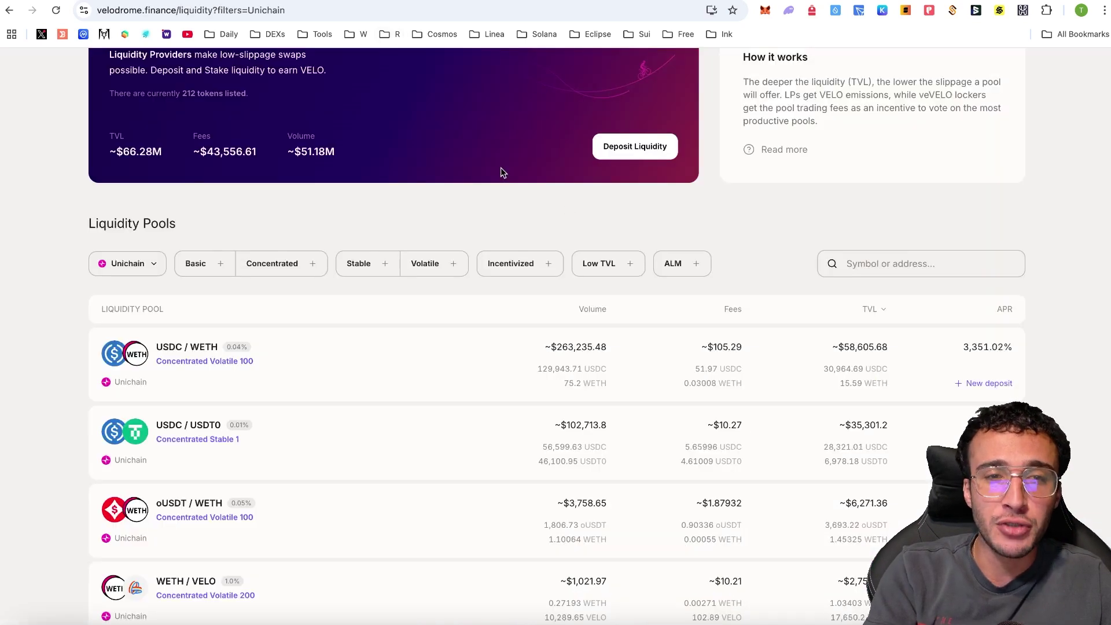
scroll(501, 167, "up", 4)
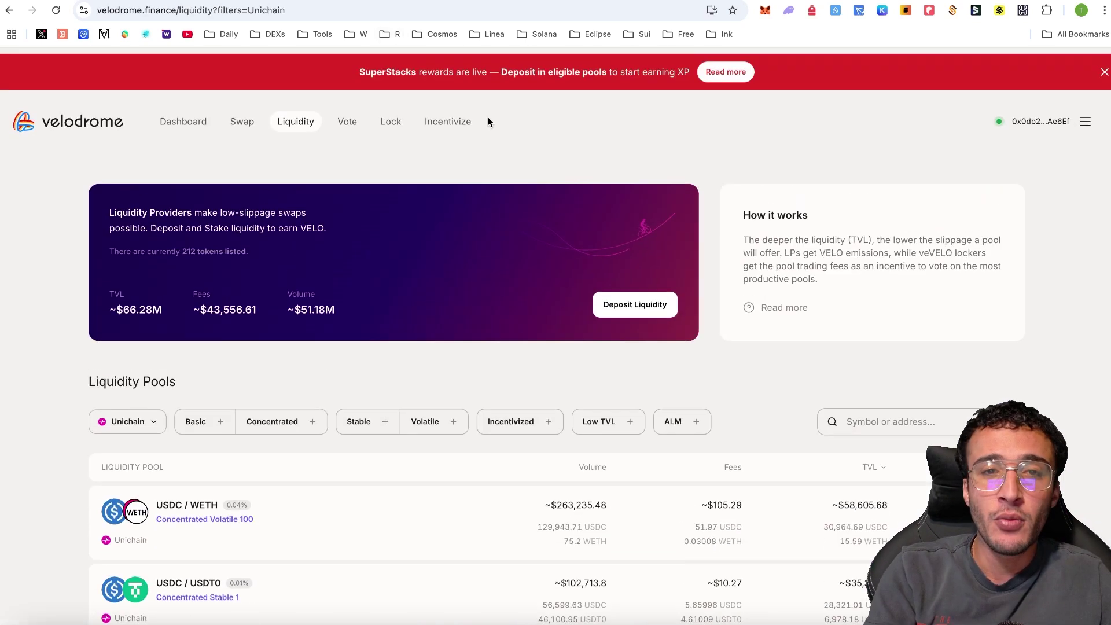